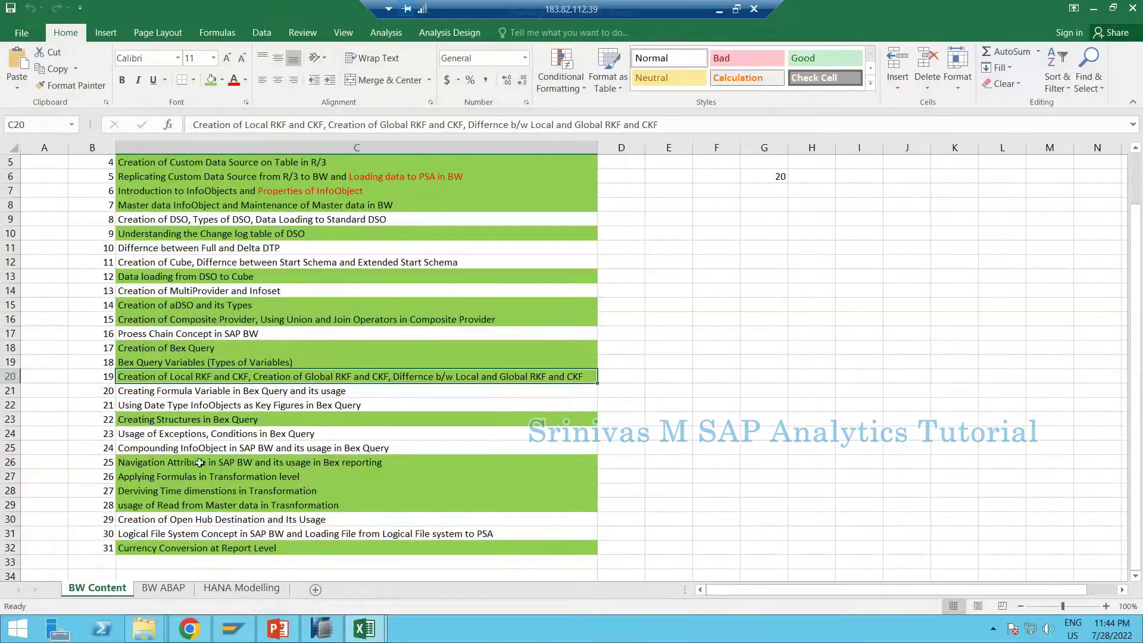
Switch to SAP HANA Studio and review the SR_PSALESEX provider output and the general settings of query SR_PSALESEX_Q001.
left_click(287, 429)
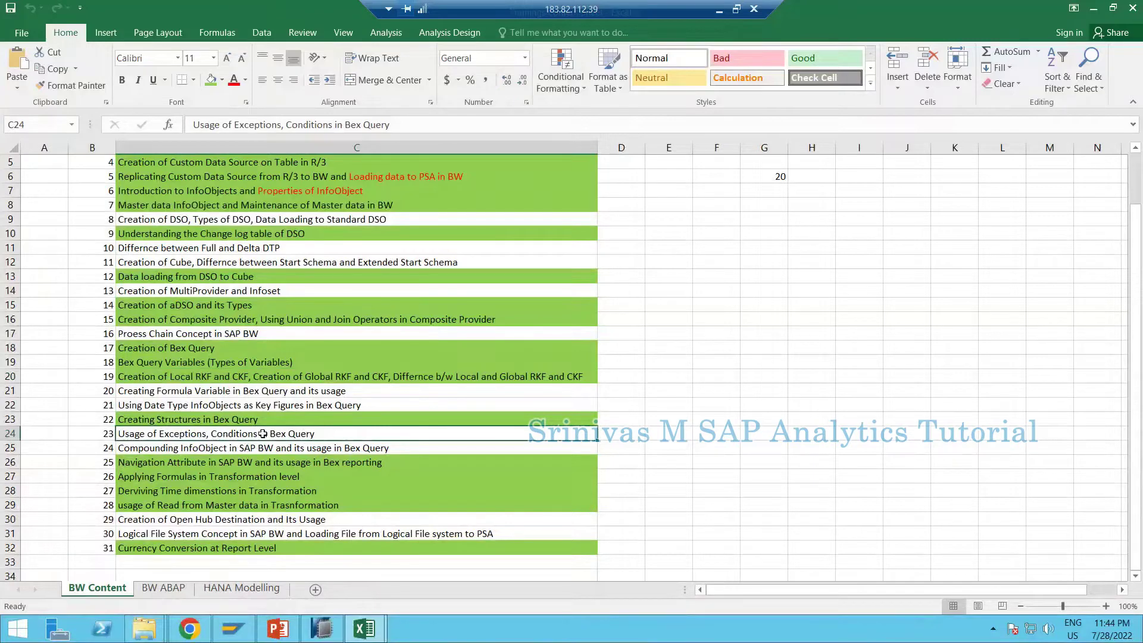
left_click(324, 627)
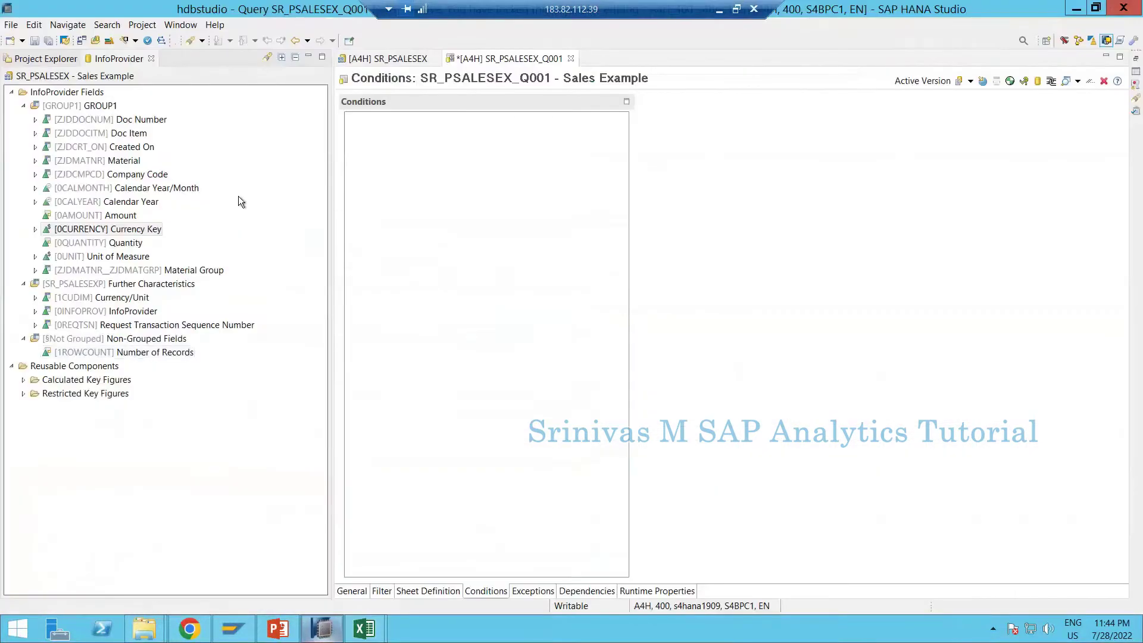
left_click(365, 61)
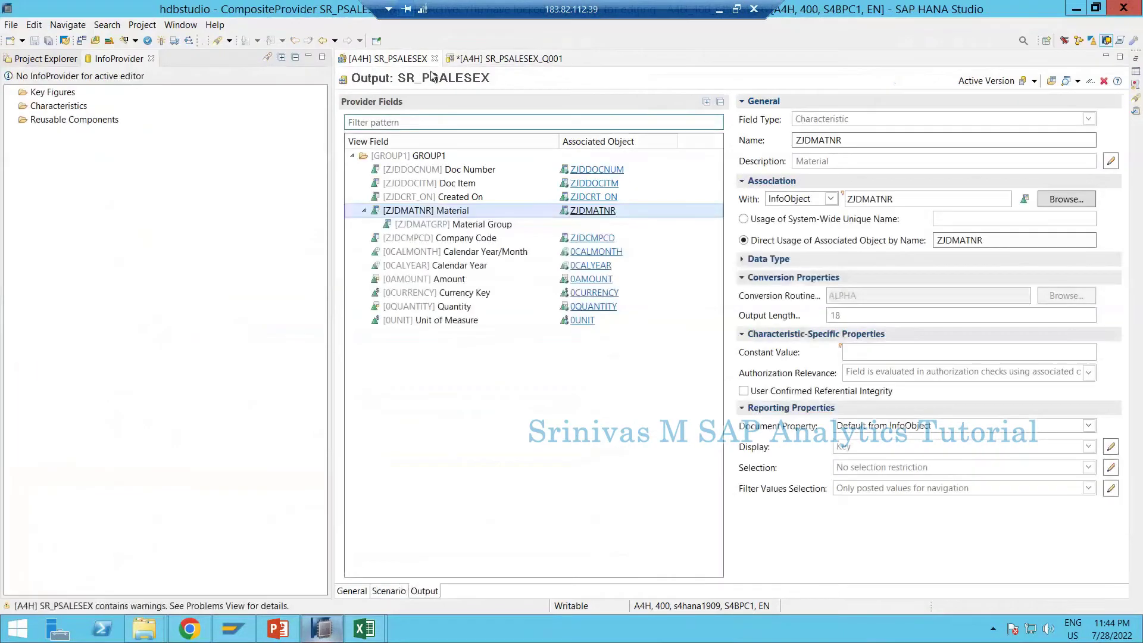
left_click(451, 60)
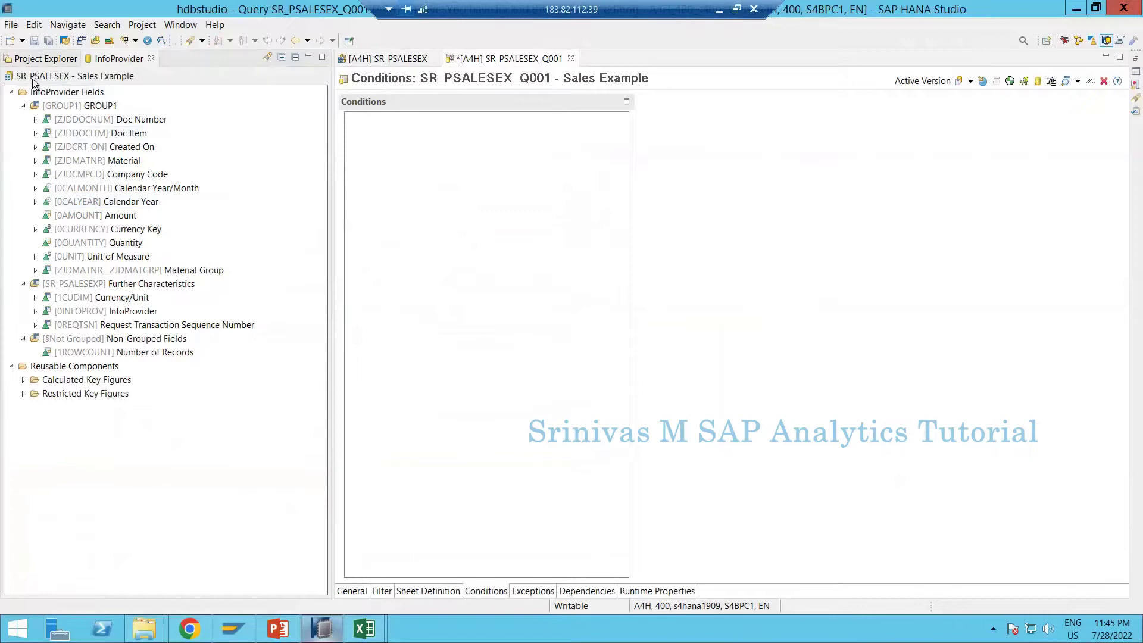
left_click(56, 59)
left_click(119, 58)
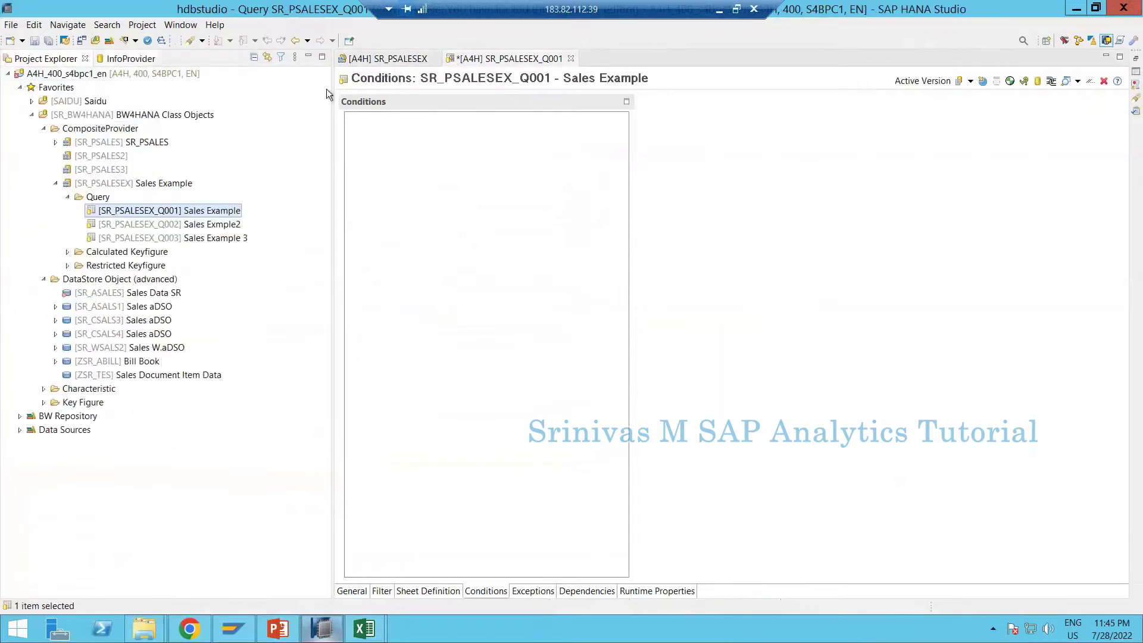
left_click(363, 593)
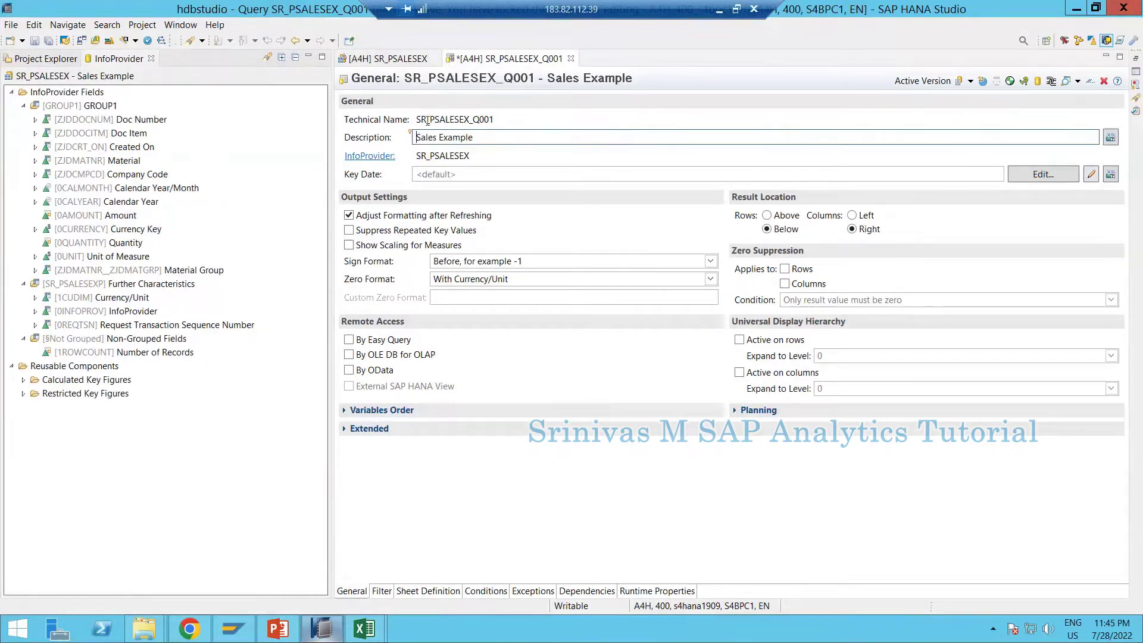
left_click_drag(477, 121, 478, 135)
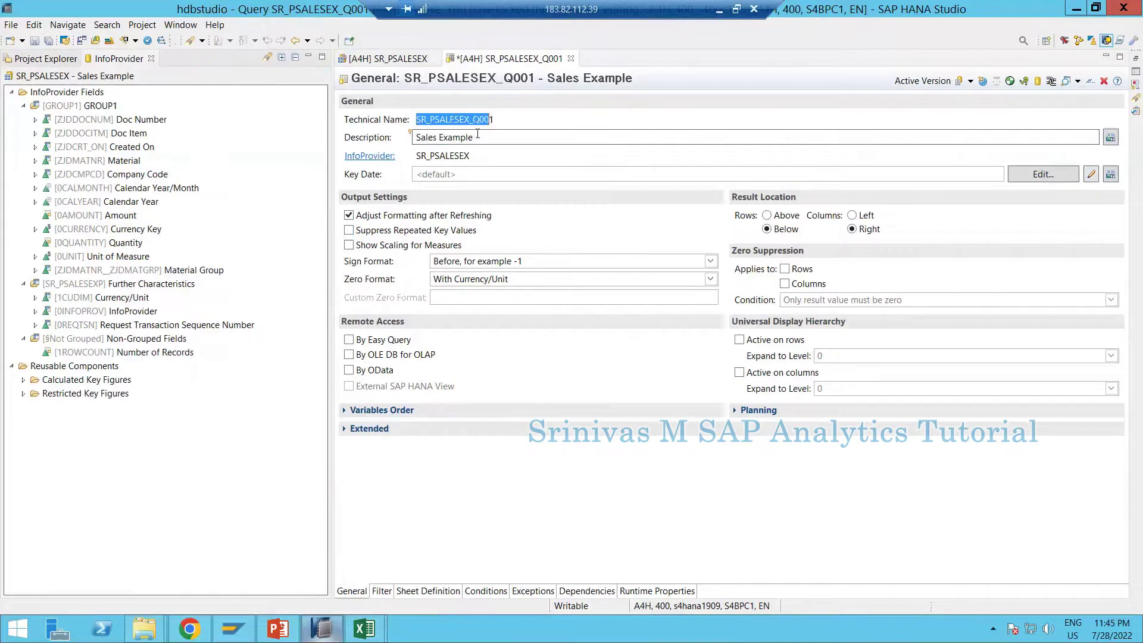
Remove Material and Material Group from the rows of the query's sheet definition.
left_click(415, 592)
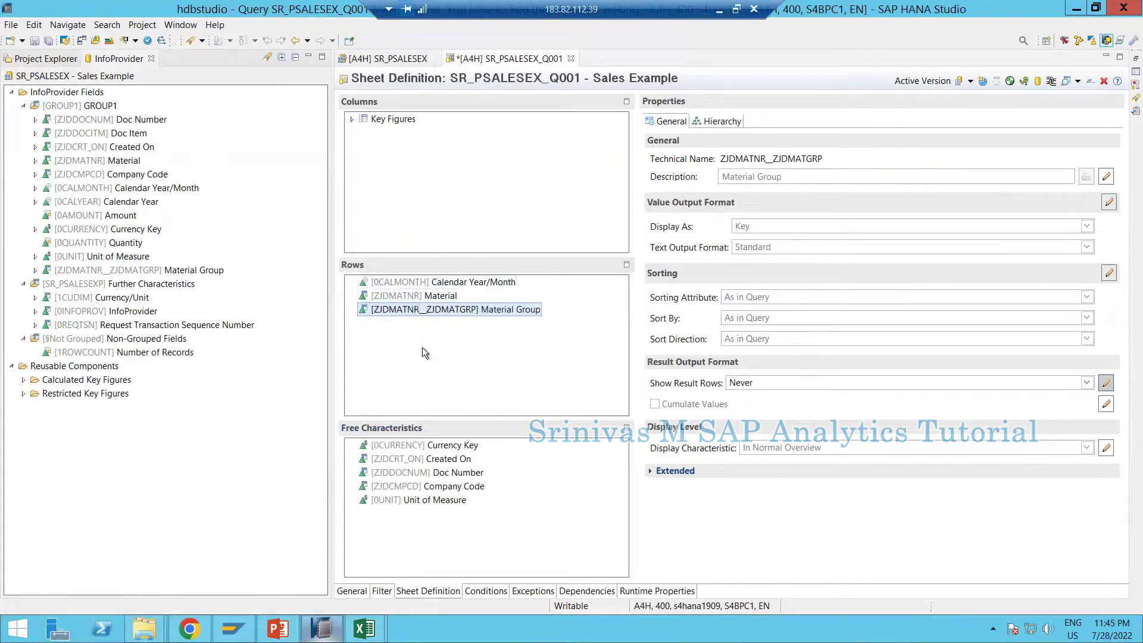
left_click(399, 301)
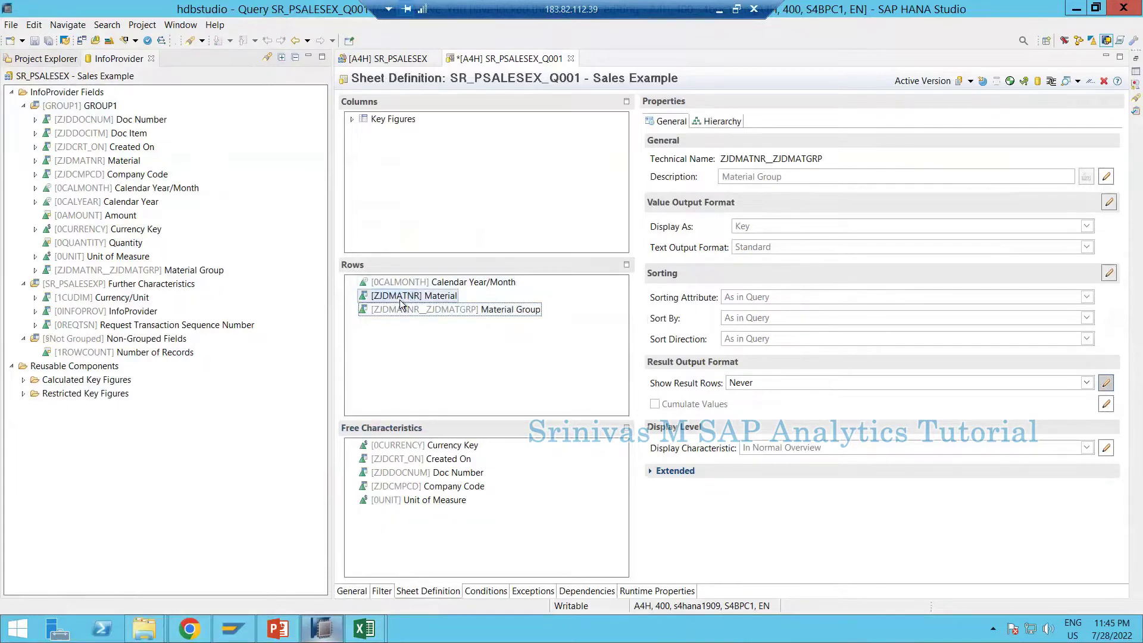
right_click(400, 300)
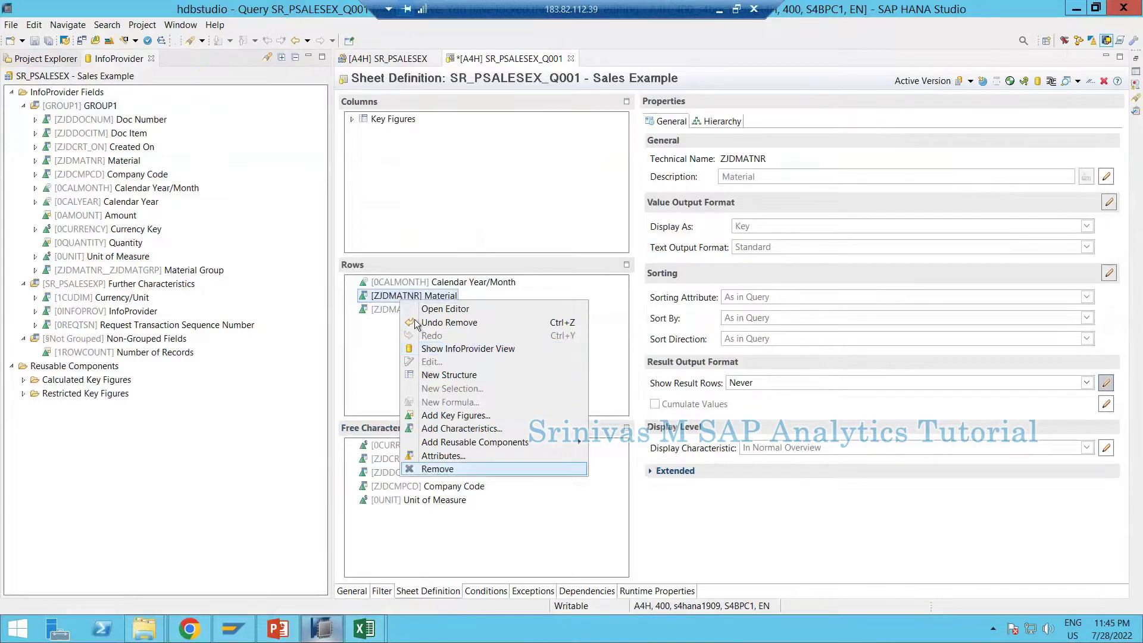
left_click(438, 470)
left_click(411, 301)
right_click(411, 301)
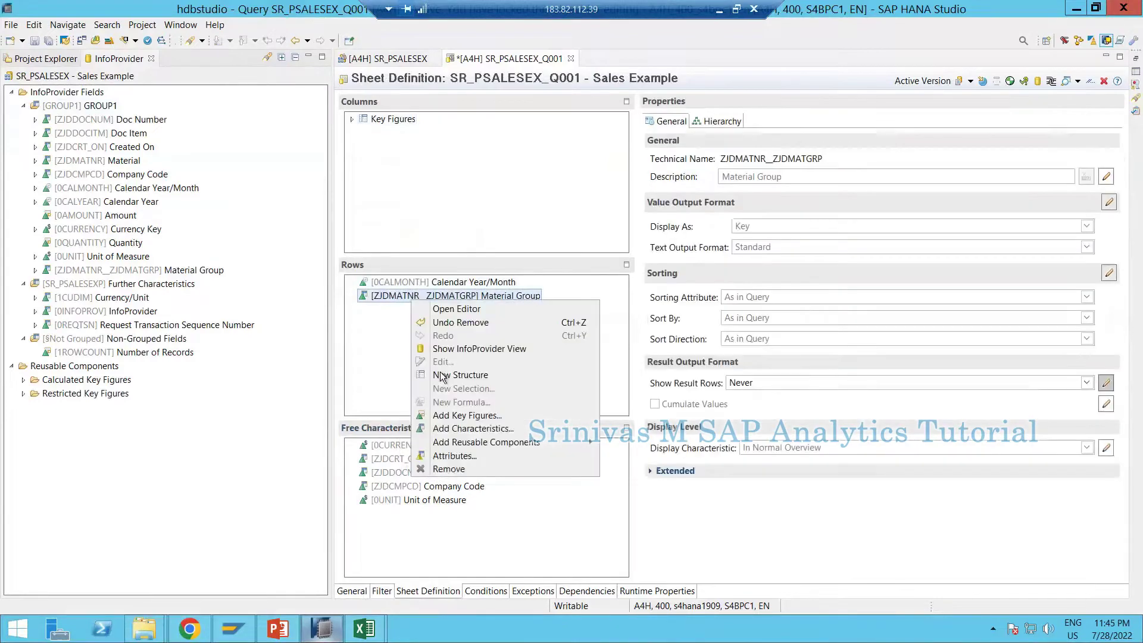
left_click(447, 469)
Check the Quantity key figure in the query's columns and save the query.
left_click(385, 284)
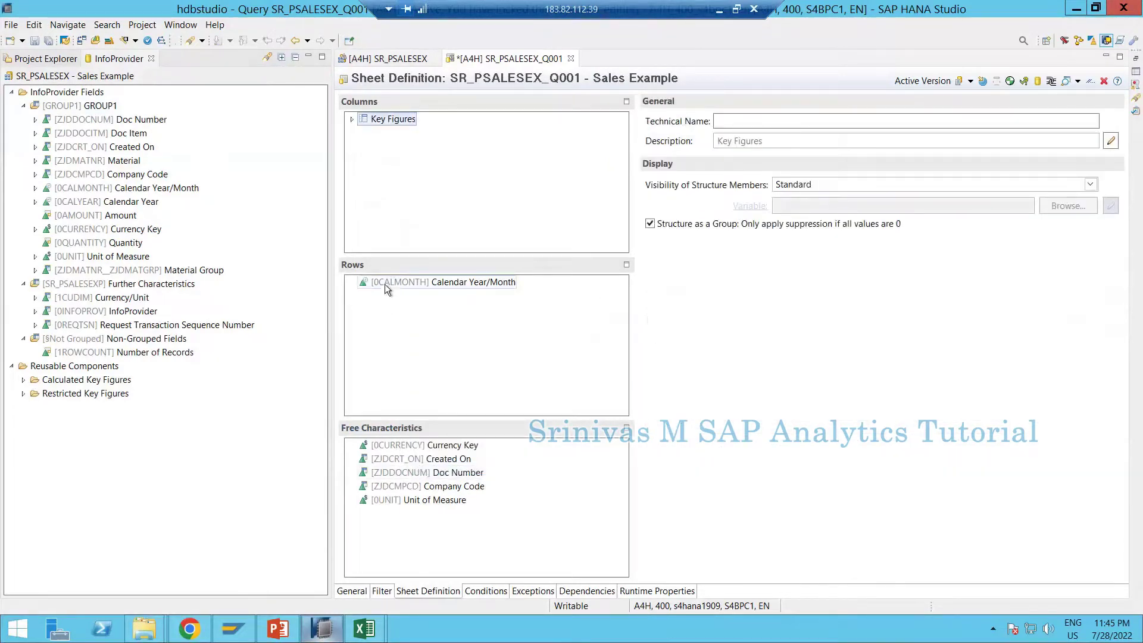
left_click(352, 119)
left_click(396, 132)
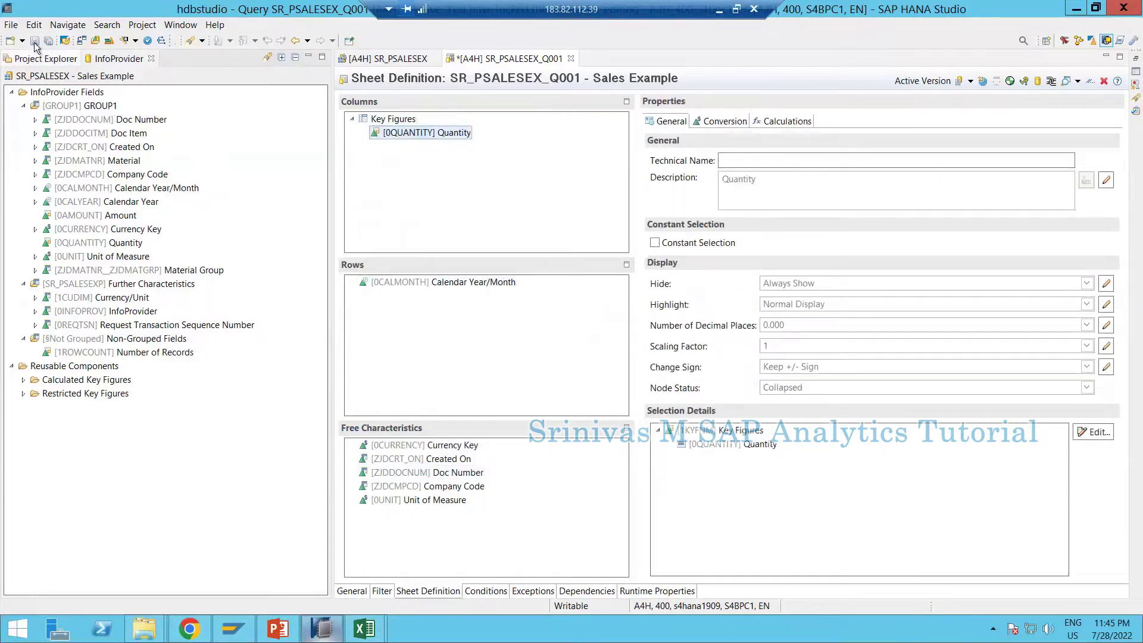
key("ctrl+s")
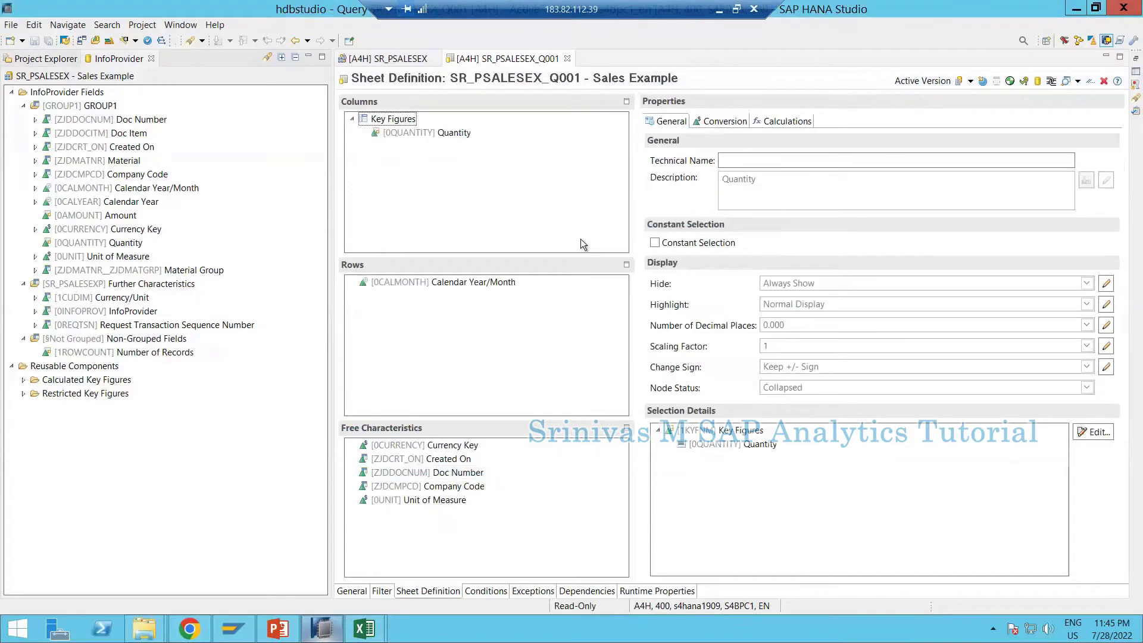
In Excel's Book1, add a new sheet and insert the Sales Example data source, accepting Calendar Year/Month 01.2022 to 12.2022.
mouse_move(374, 630)
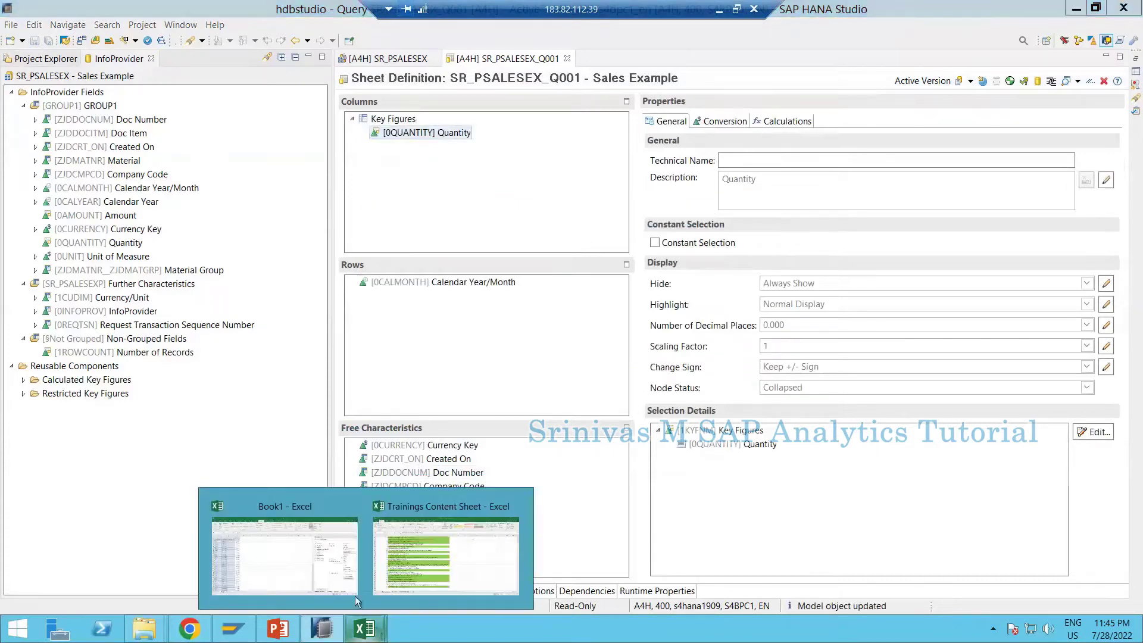
left_click(204, 489)
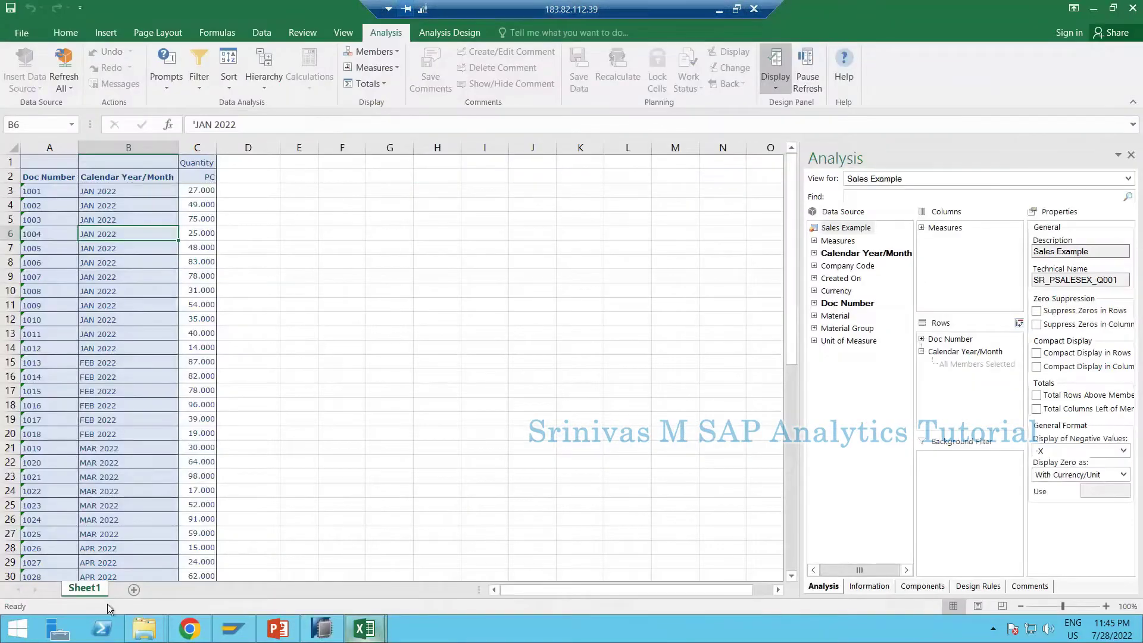
left_click(133, 589)
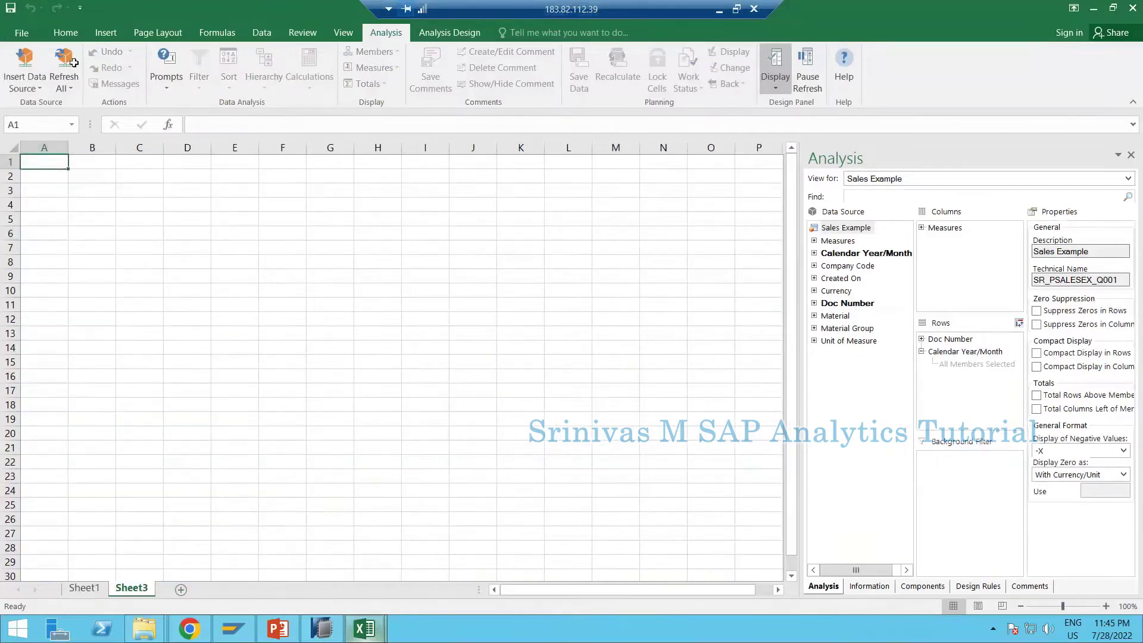
left_click(34, 94)
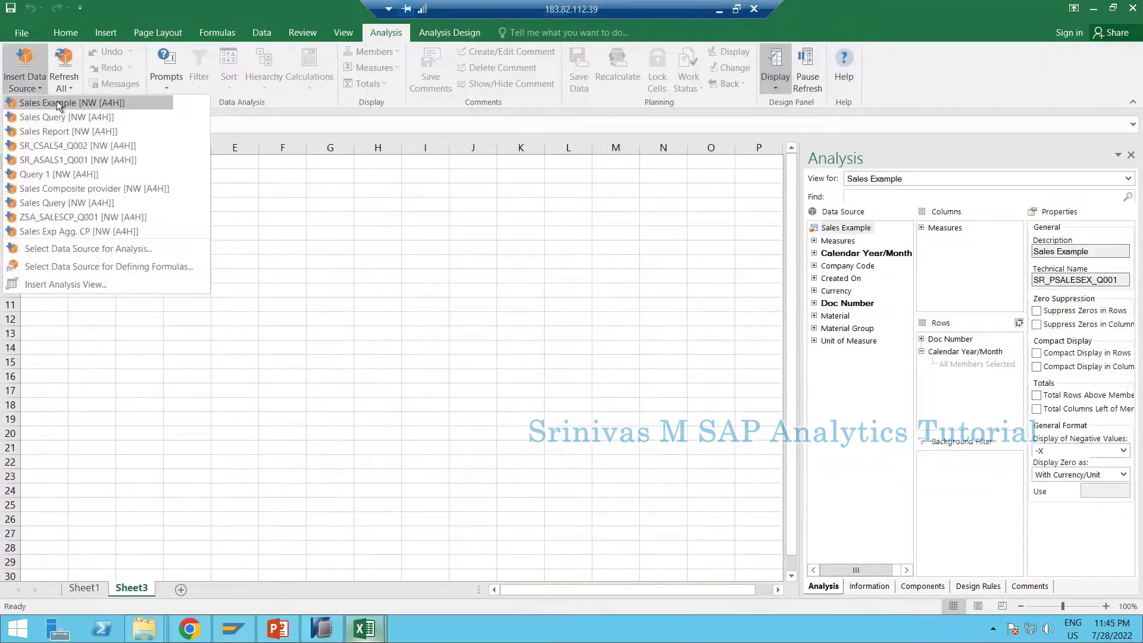
left_click(57, 103)
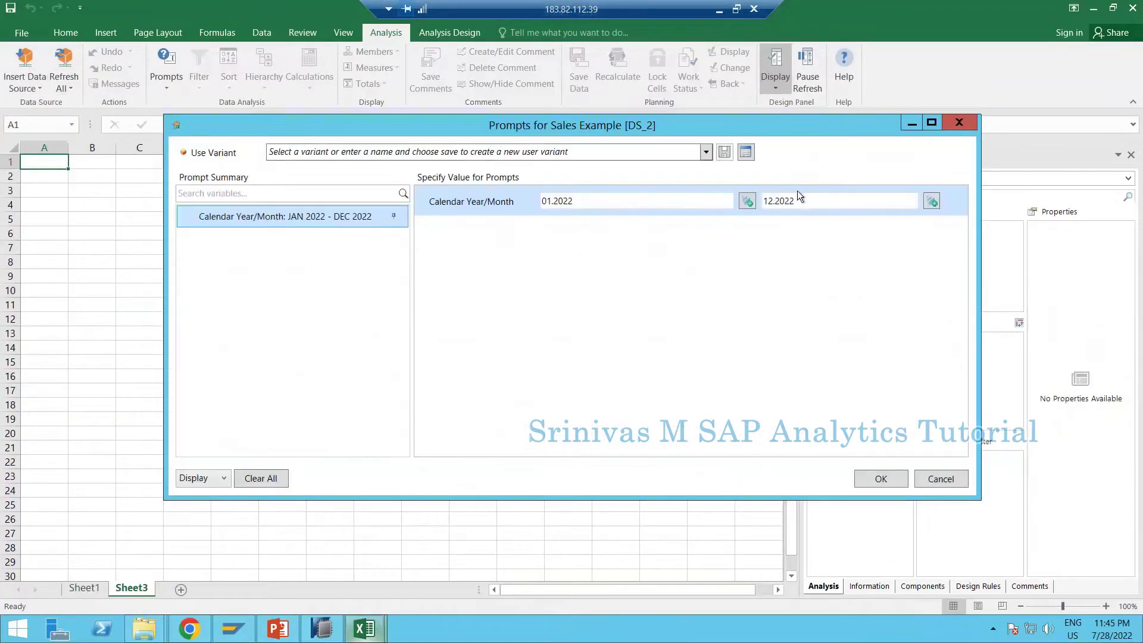
left_click(881, 477)
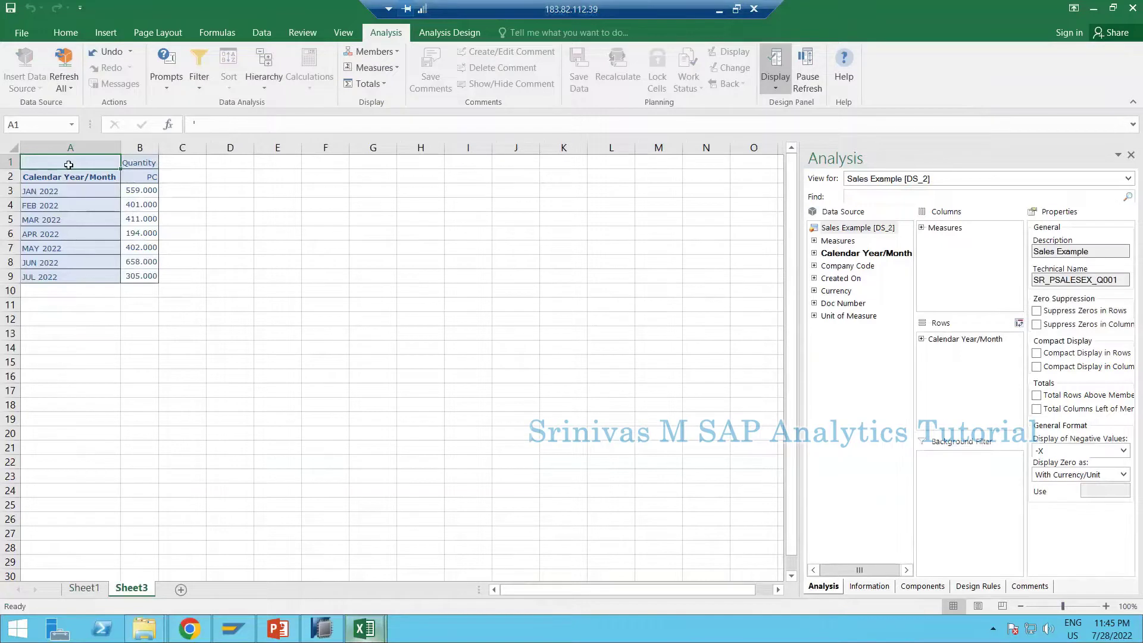
Examine the quantity by month crosstab, and switch to SAP HANA Studio to view the query's condition definitions.
left_click_drag(114, 263, 128, 279)
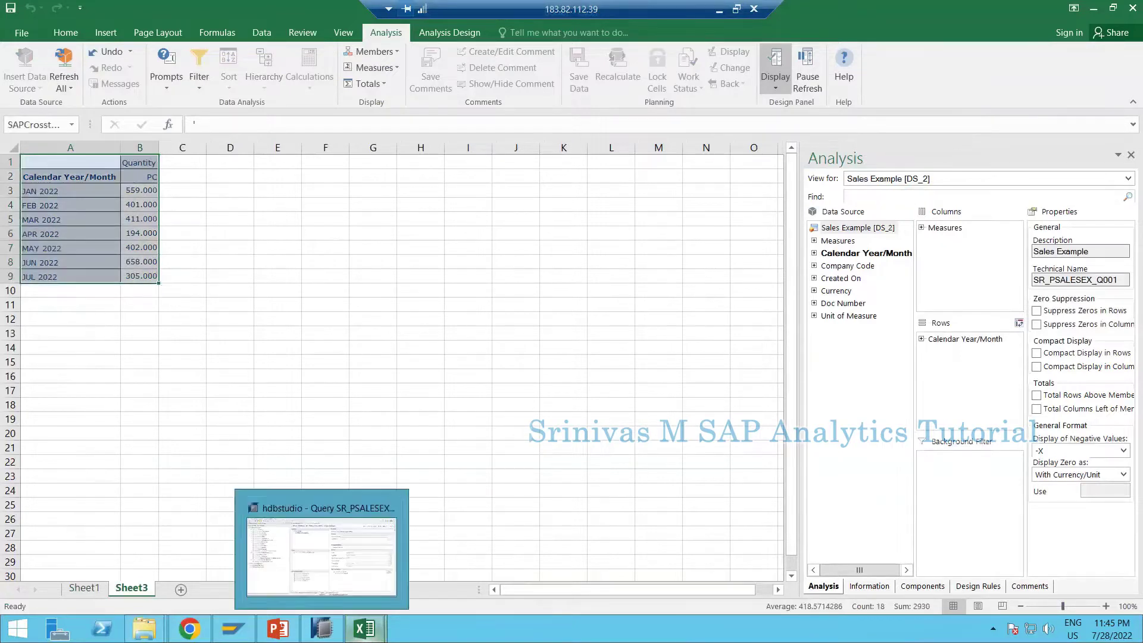
mouse_move(366, 616)
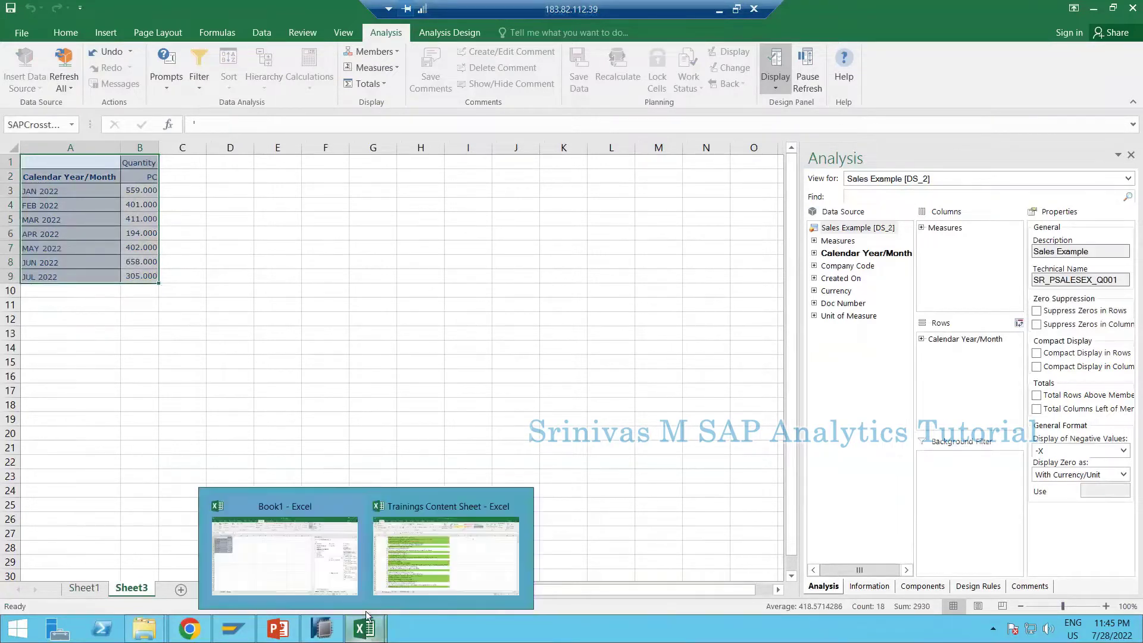
left_click(359, 418)
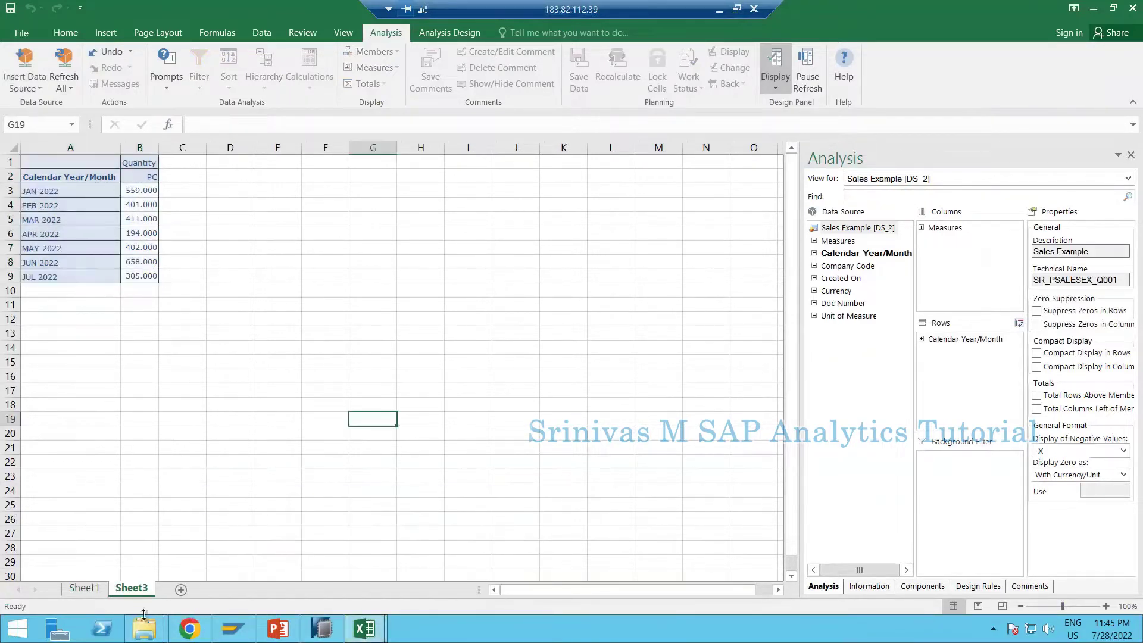
left_click(464, 341)
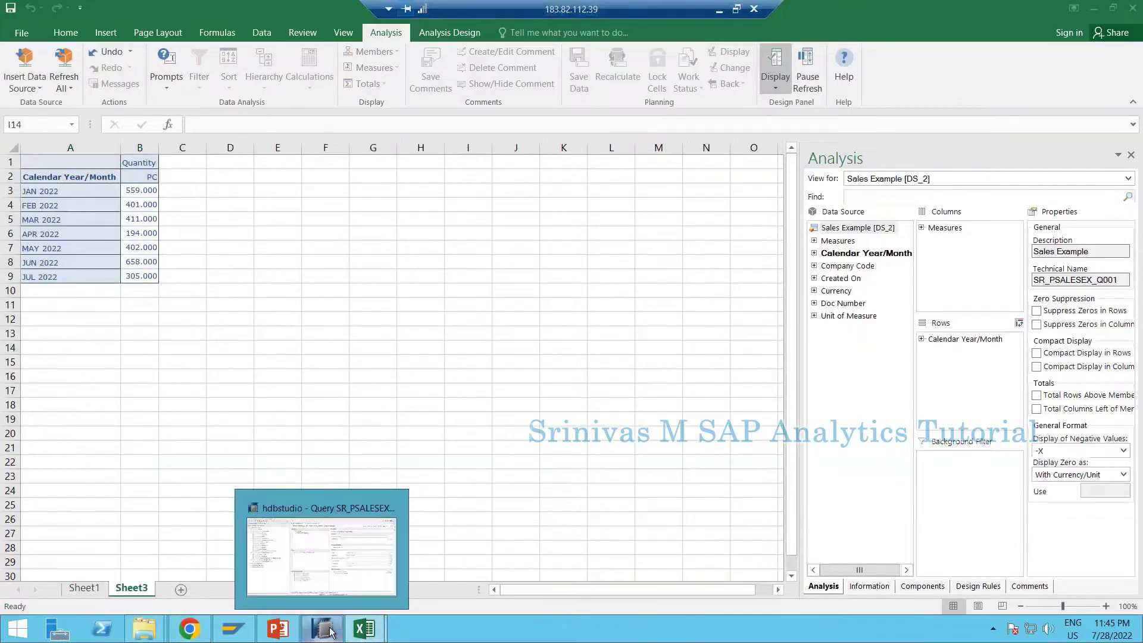
left_click(331, 633)
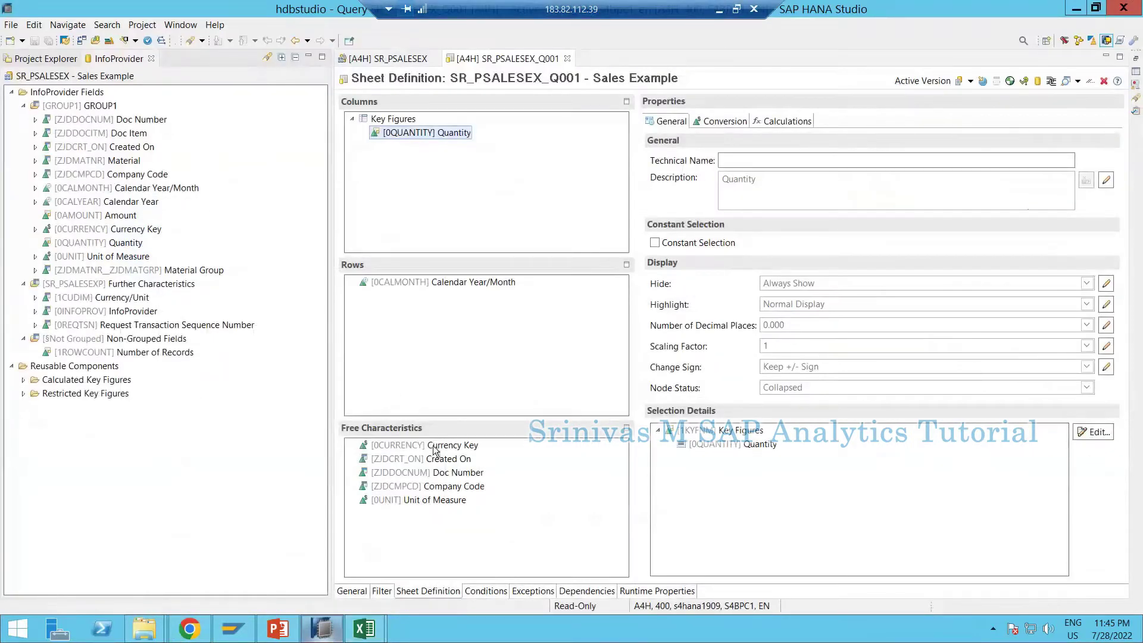
left_click(487, 591)
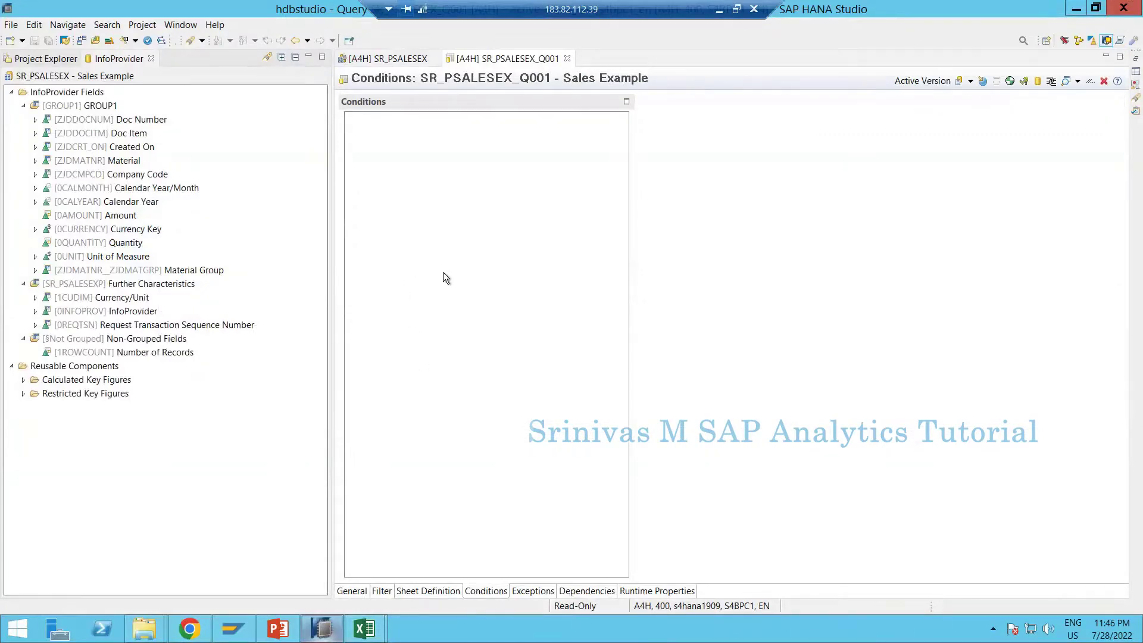
Return to Book1 in Excel and examine the calendar months and their quantities in the crosstab.
left_click(365, 629)
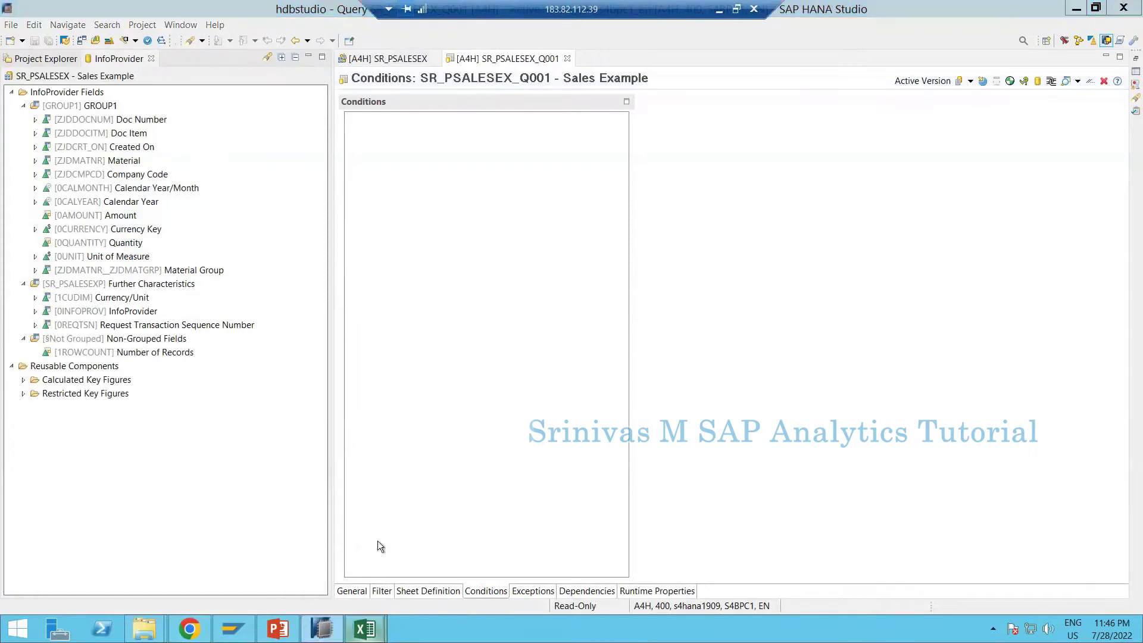
left_click(274, 576)
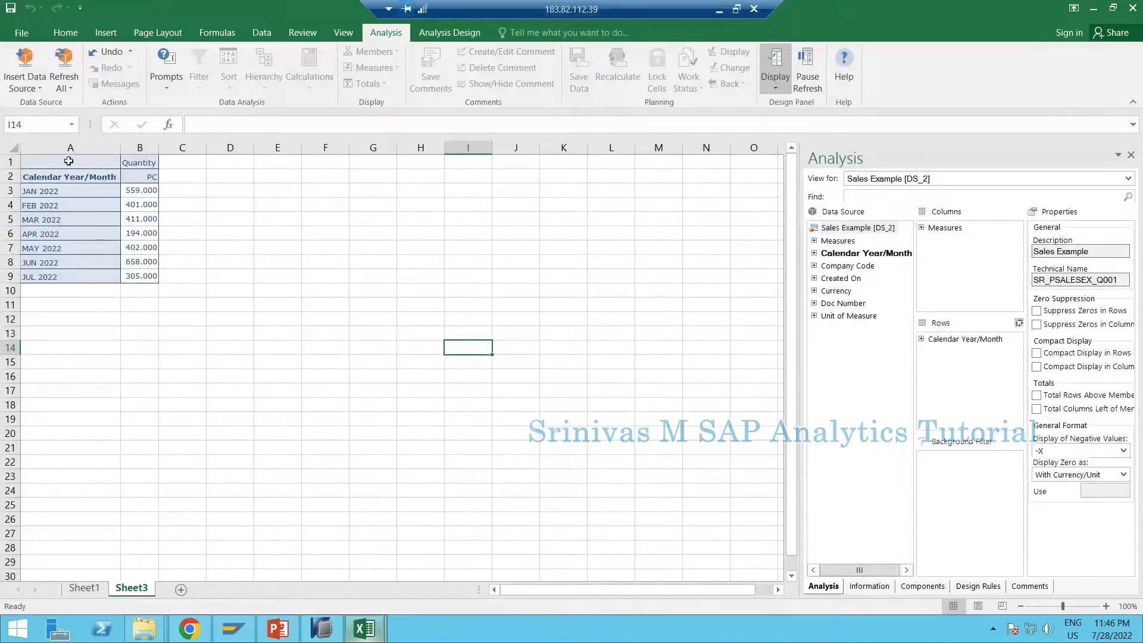
mouse_move(64, 156)
left_mouse_down()
mouse_move(62, 179)
mouse_move(149, 292)
left_mouse_up()
left_click(143, 143)
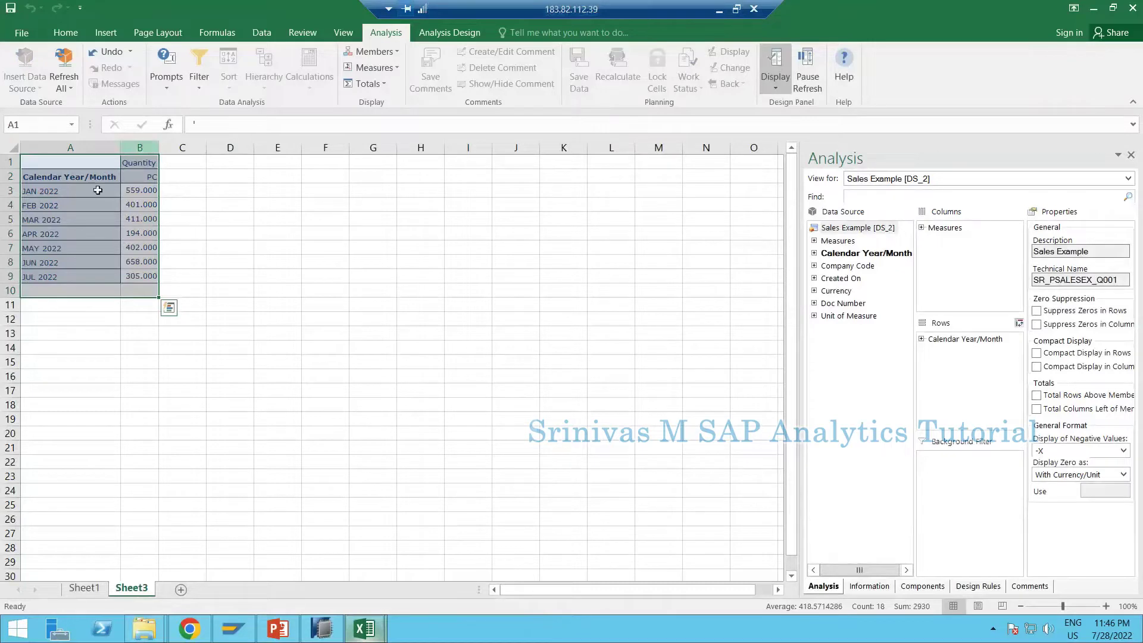
left_click(60, 192)
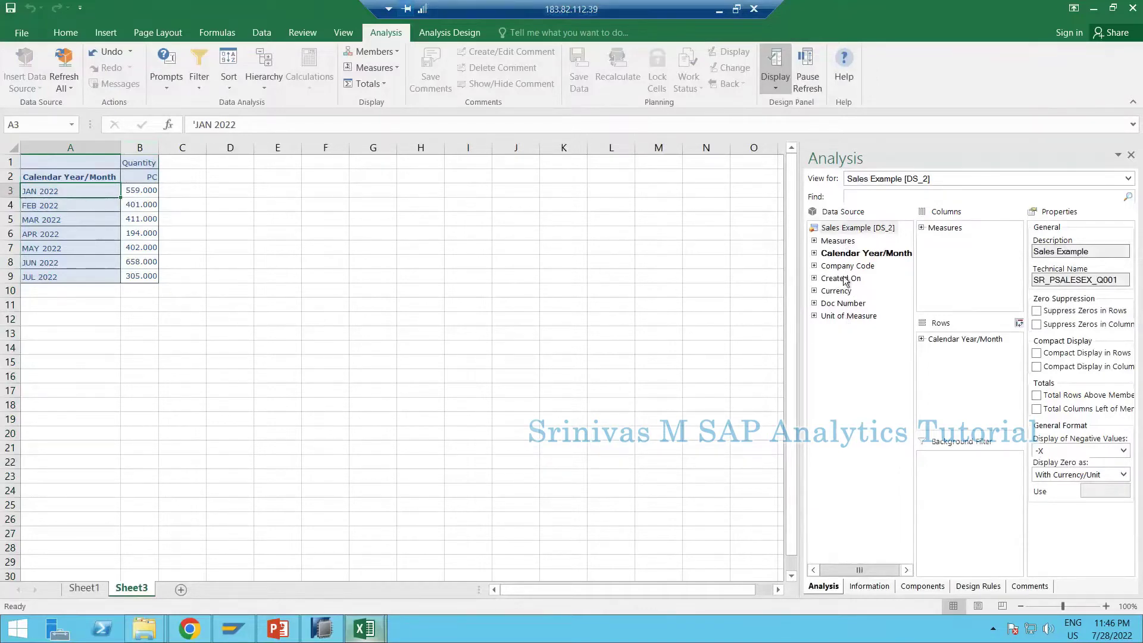
In SAP HANA Studio, add Material and Material Group to the free characteristics of query SR_PSALESEX_Q001.
left_click(326, 604)
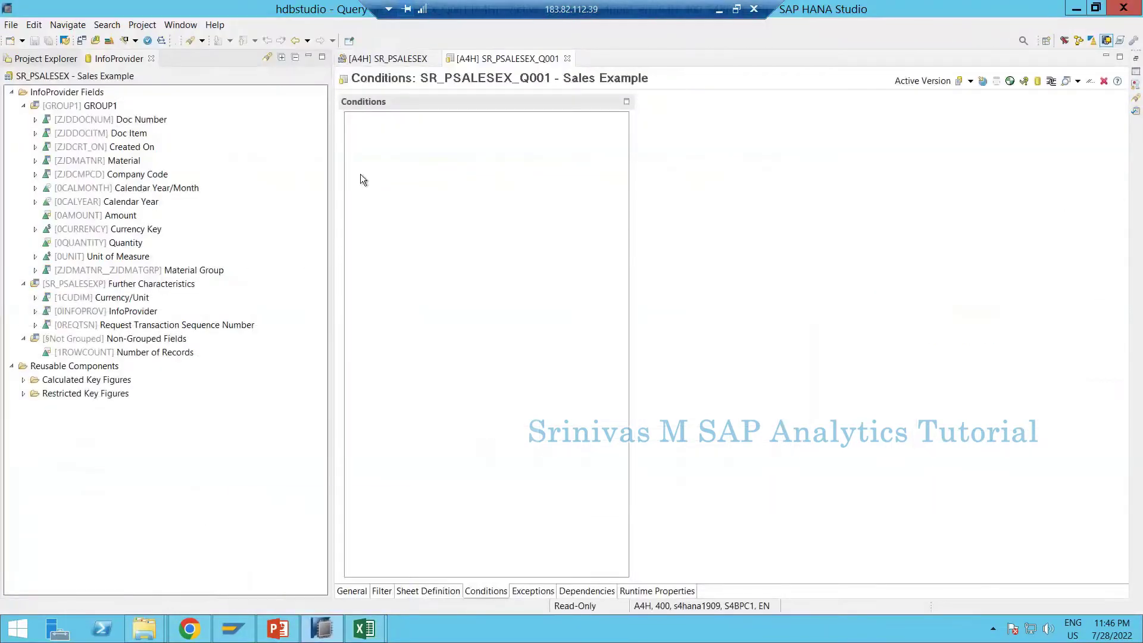
left_click(355, 591)
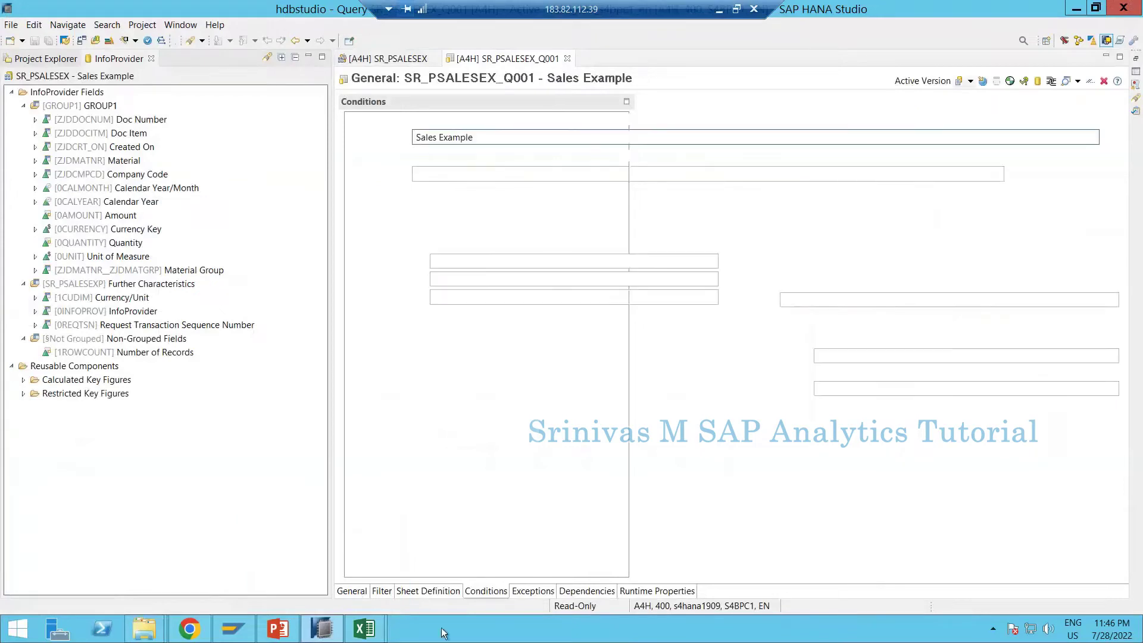
left_click(433, 591)
left_click(118, 60)
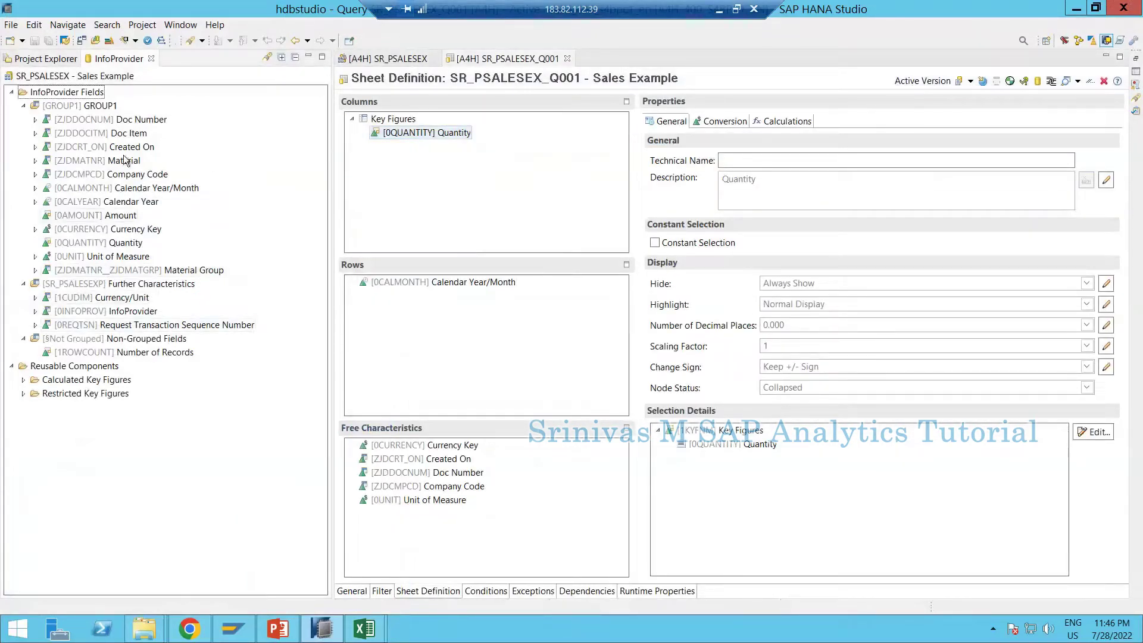
left_click_drag(125, 160, 446, 535)
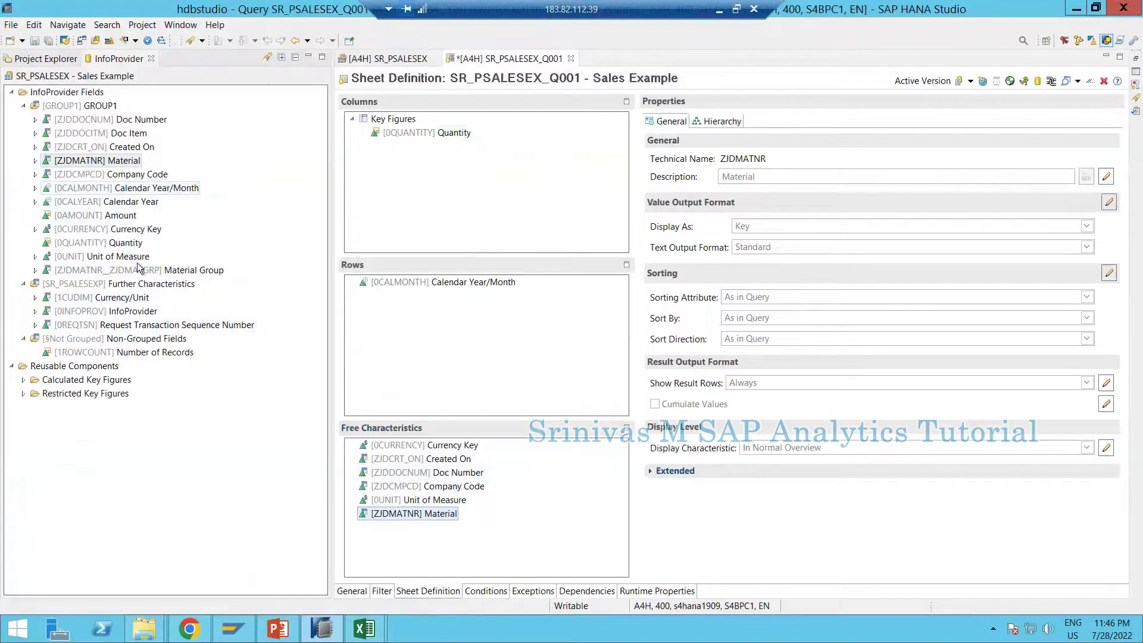
left_click_drag(140, 275, 421, 533)
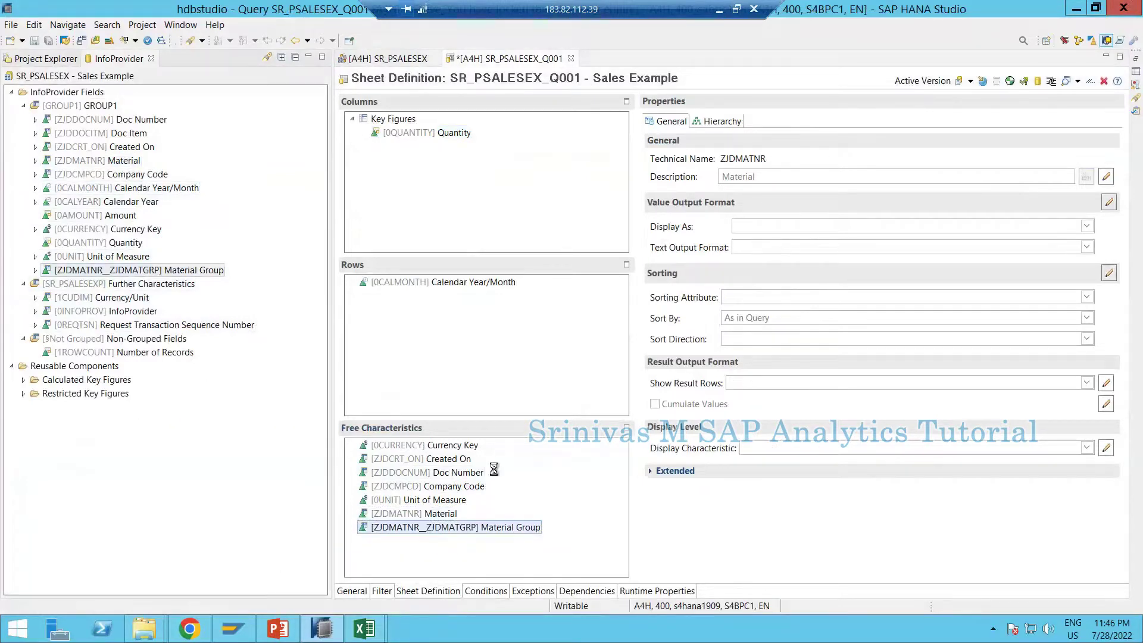
Set the result rows of Material and Material Group to Never show, and save the query.
left_click(1108, 384)
left_click(835, 383)
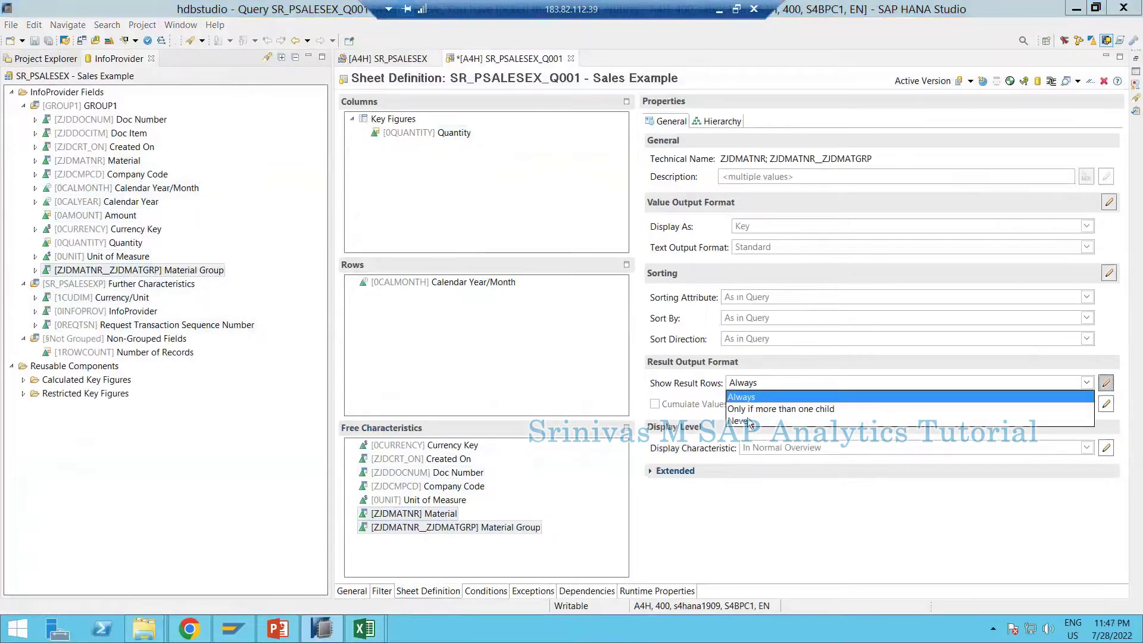
left_click(834, 424)
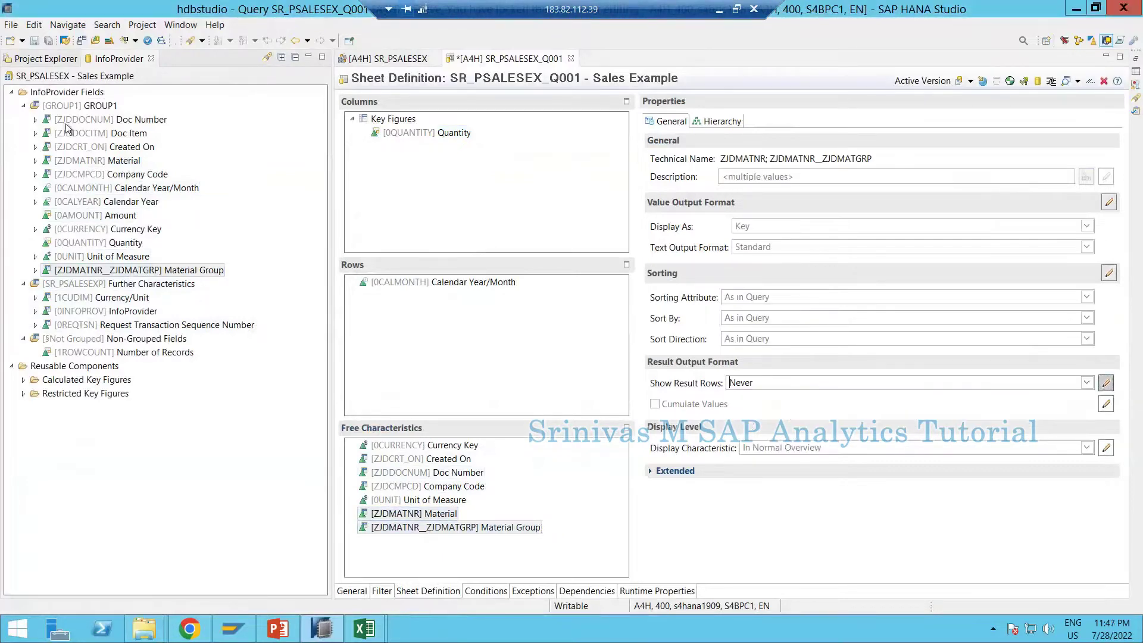
left_click(34, 40)
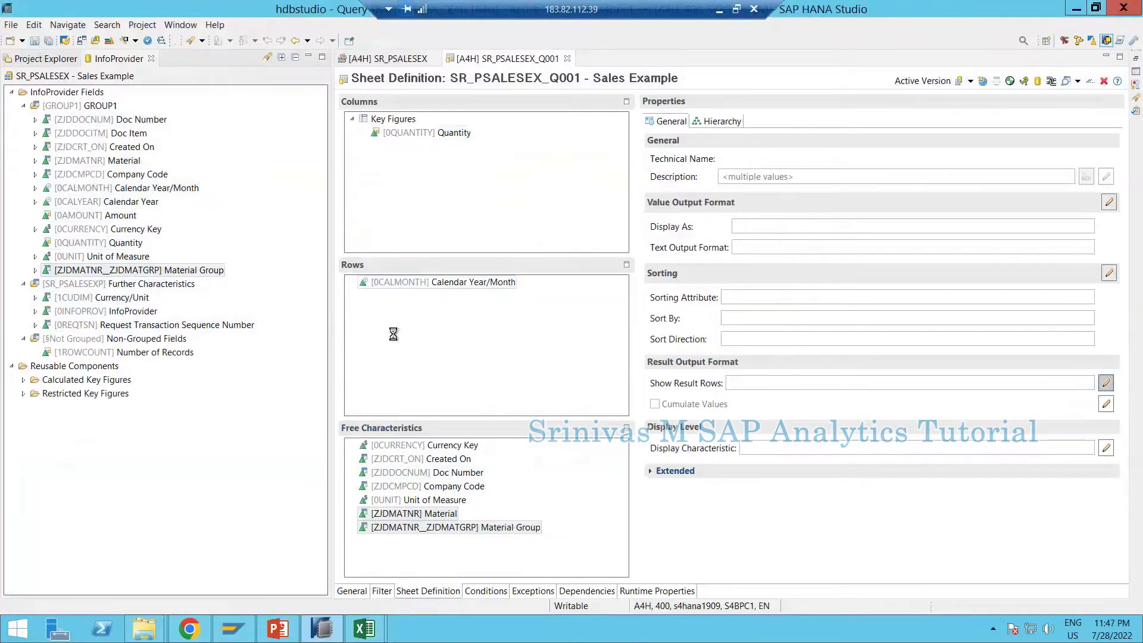
left_click(388, 514)
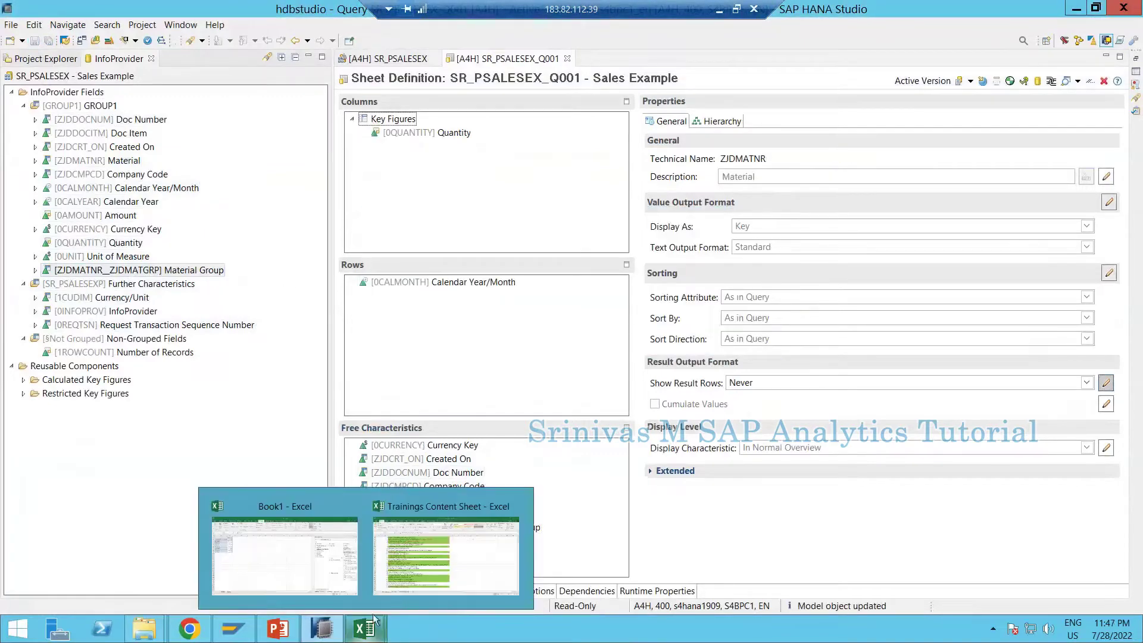
Switch to Book1 in Excel, refresh and reset the Sales Example data source, accepting Calendar Year/Month 01.2022 to 12.2022.
left_click(309, 566)
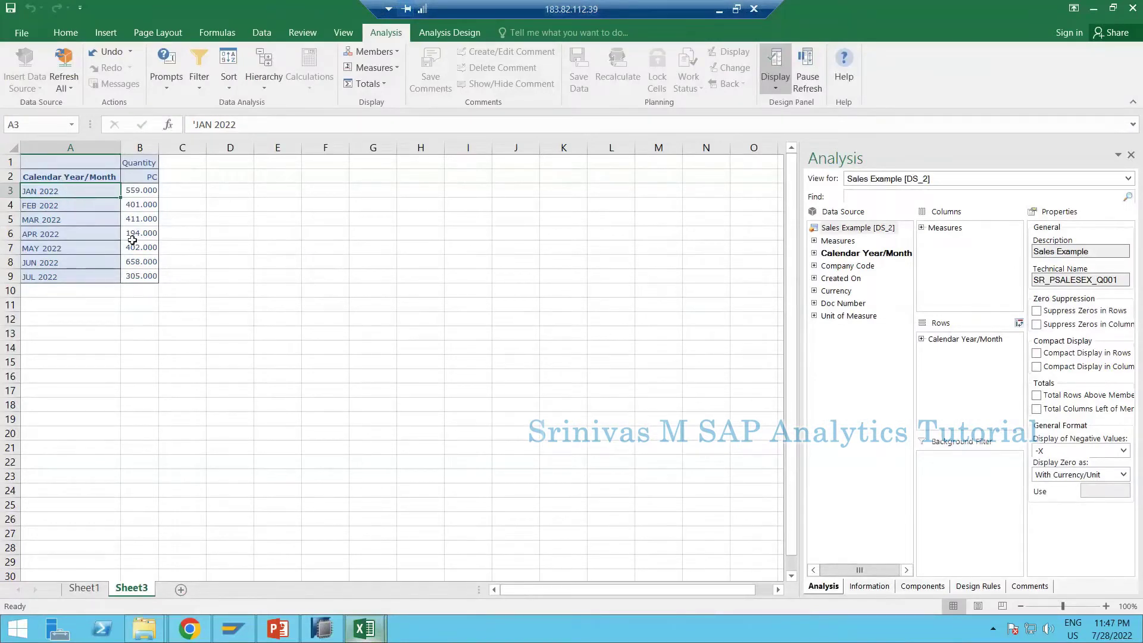
left_click(65, 87)
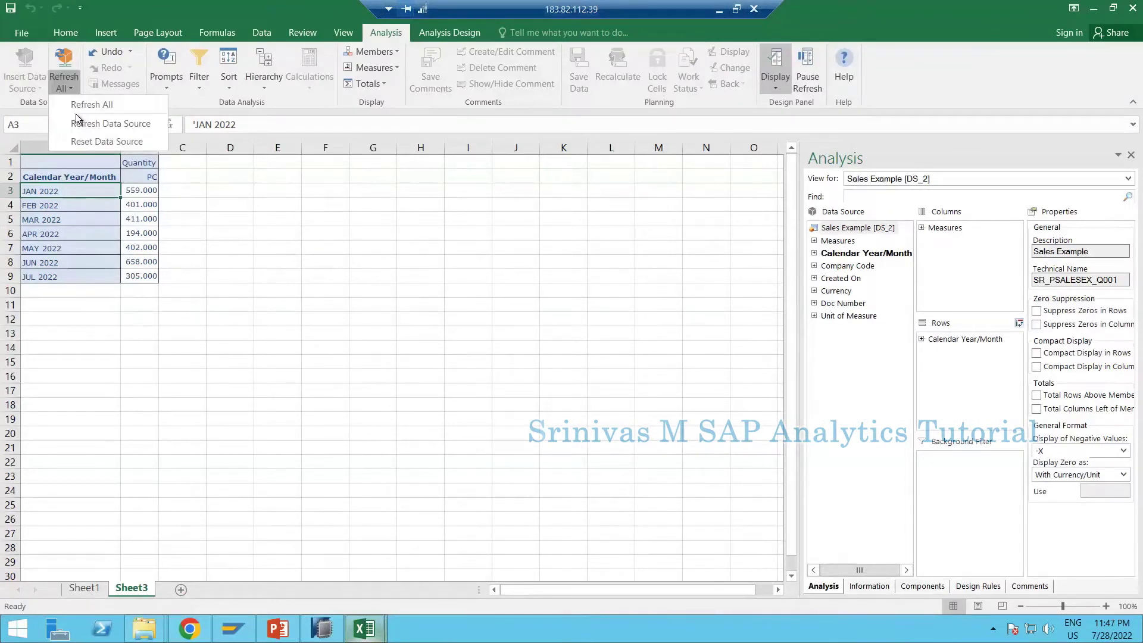
left_click(89, 124)
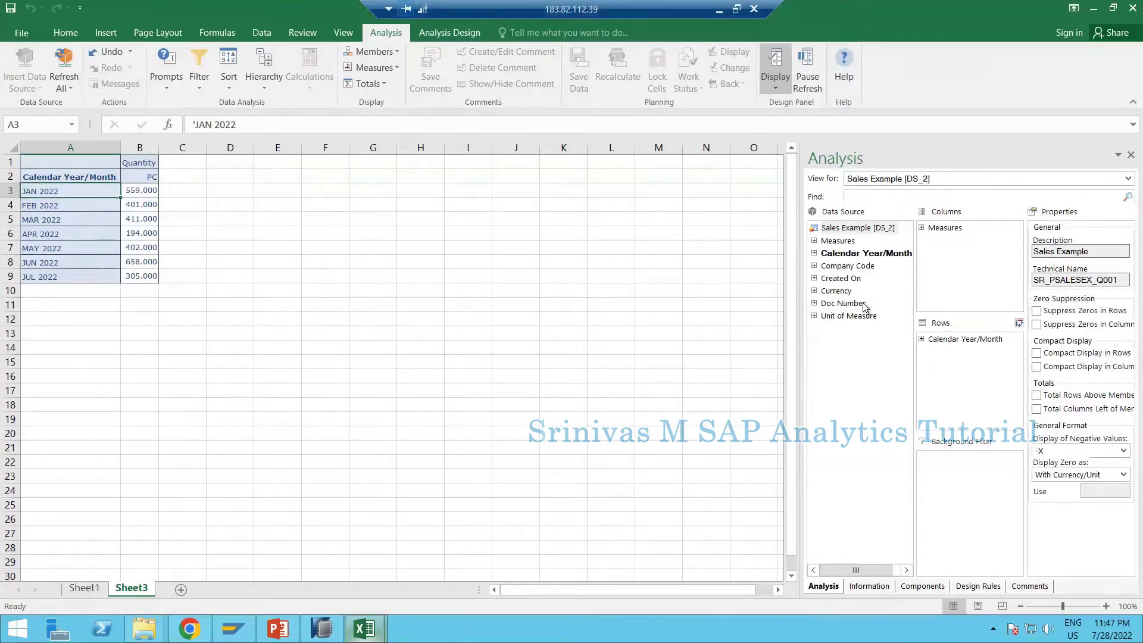
left_click(64, 84)
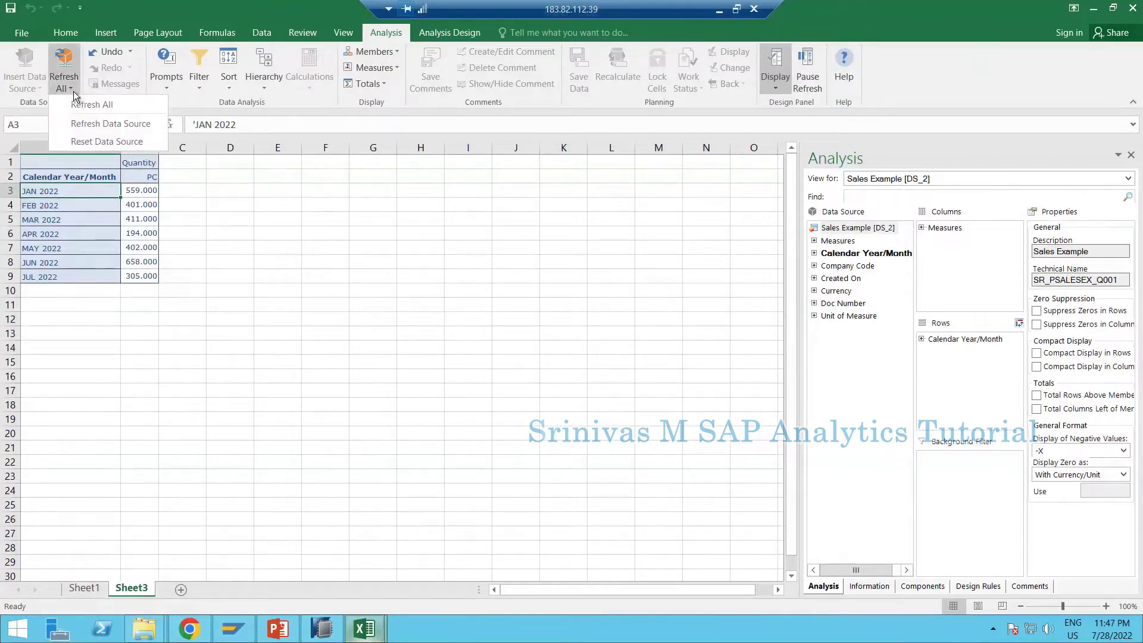
left_click(120, 143)
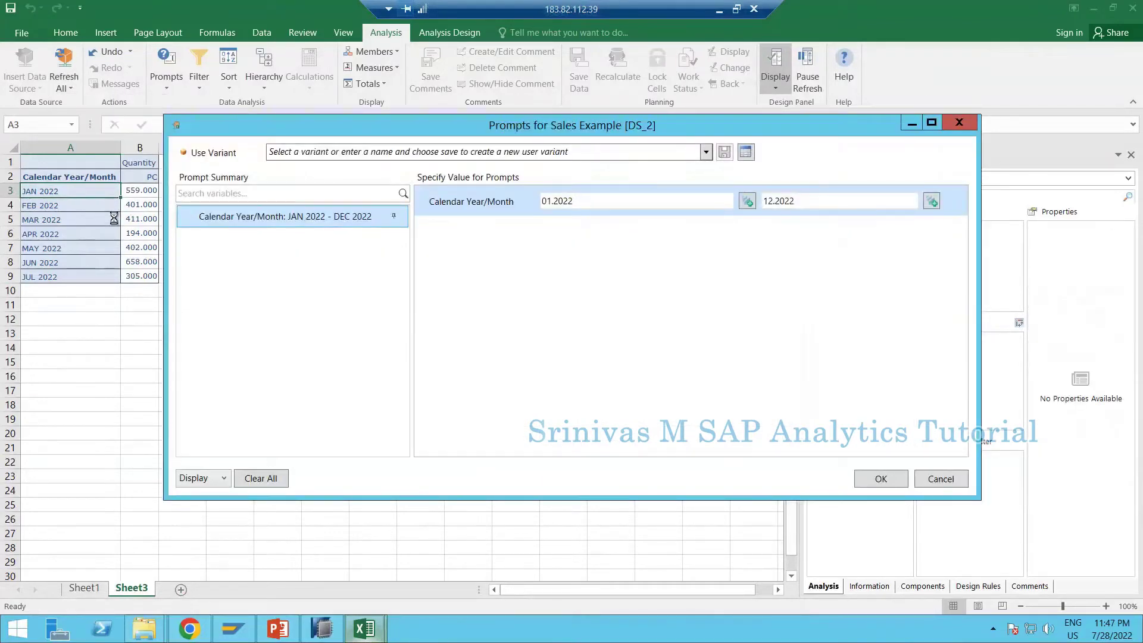
left_click(858, 481)
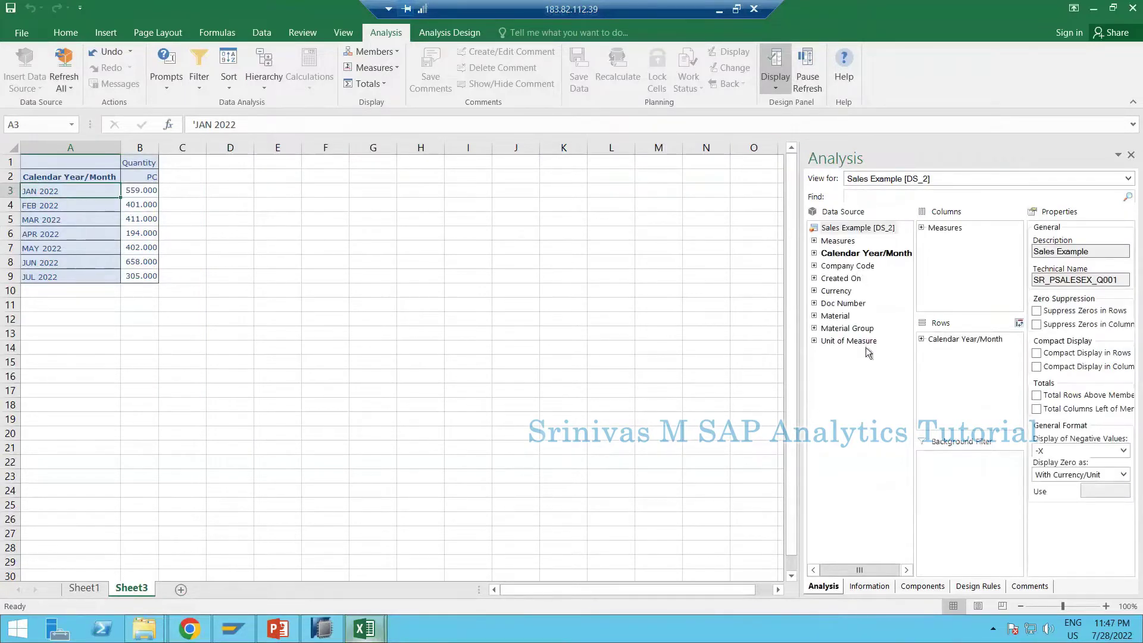
Add Material to the crosstab rows below Calendar Year/Month.
left_click(848, 317)
left_click(851, 330)
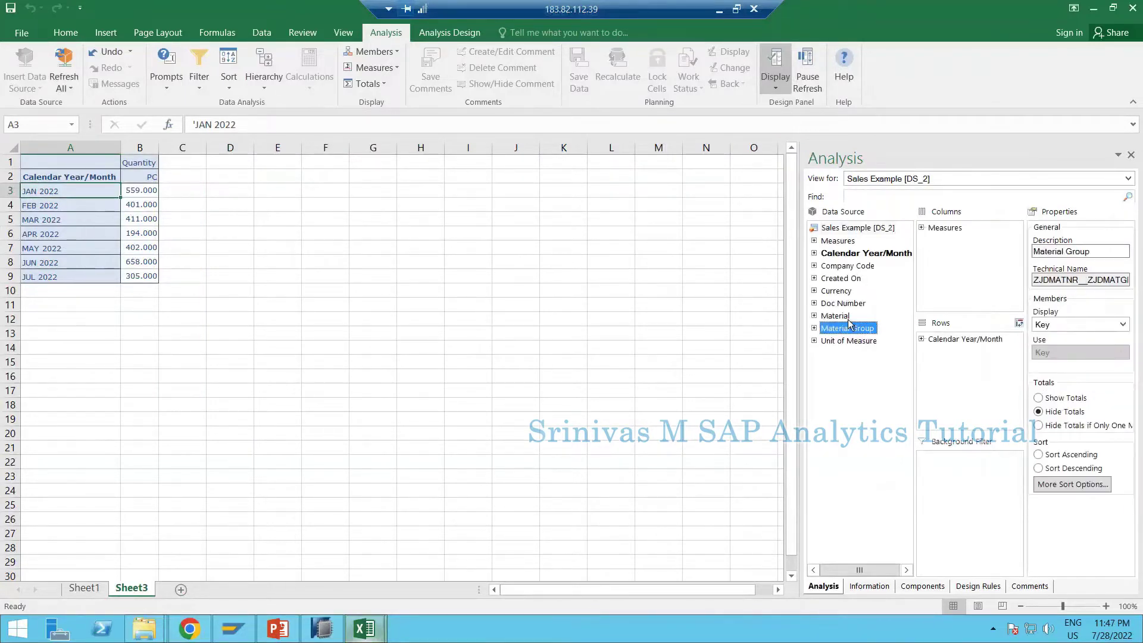
left_click_drag(841, 316, 948, 387)
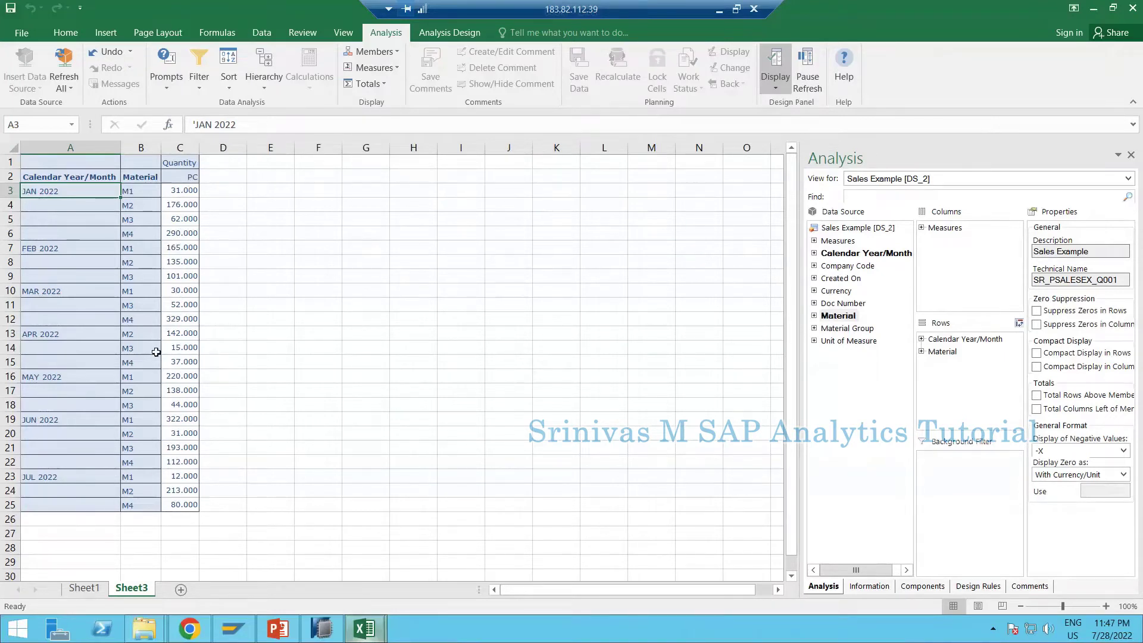
Examine the smallest quantities per month and material in the crosstab.
left_click(185, 350)
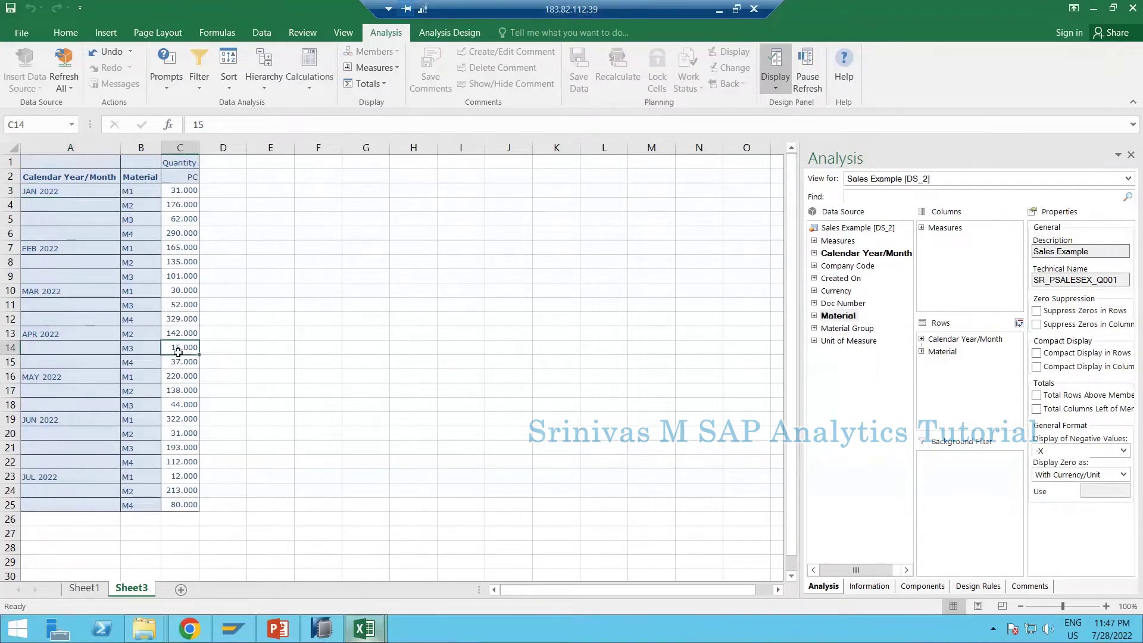
left_click(188, 475)
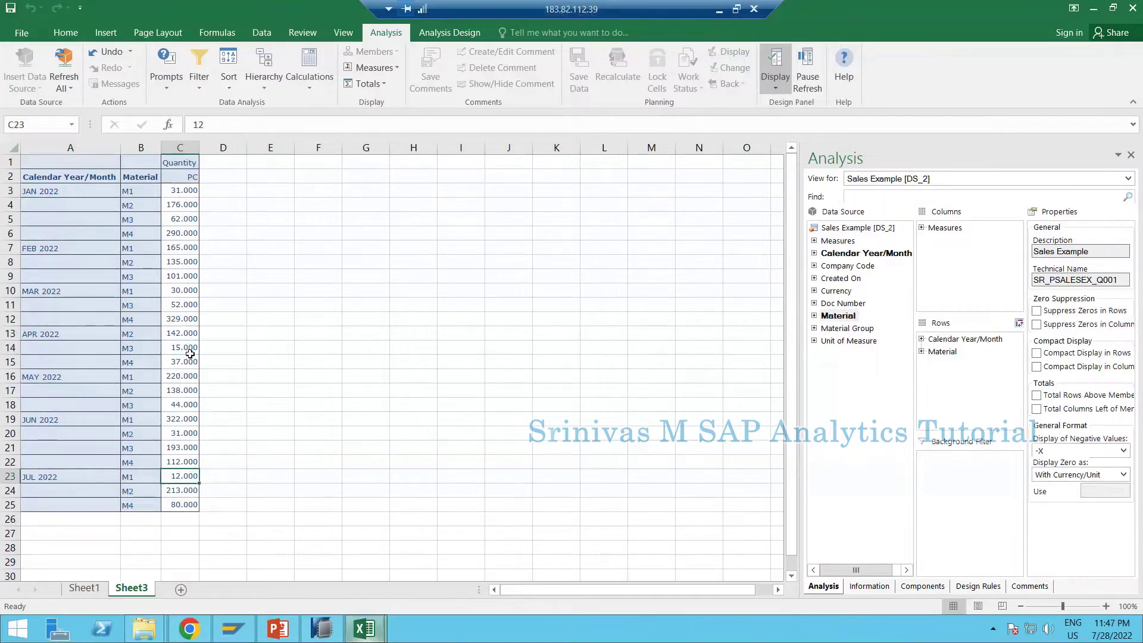
left_click_drag(82, 157, 178, 505)
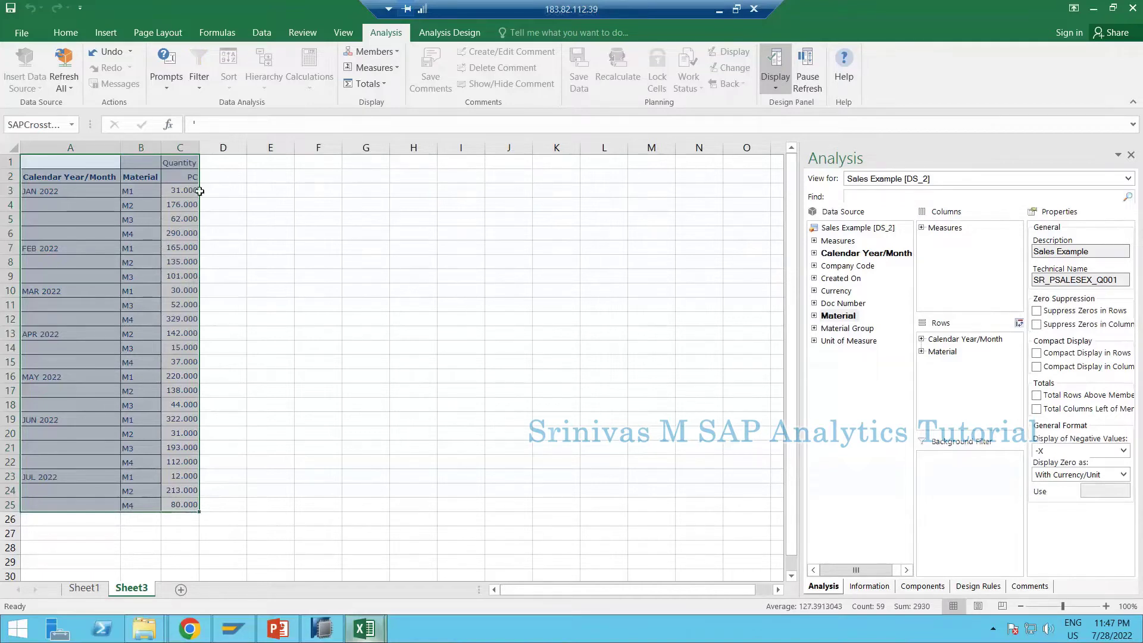
Enter sample quantities 20 and 13 in I10:I11 and 50 in I17, and clear them from column I.
left_click(456, 296)
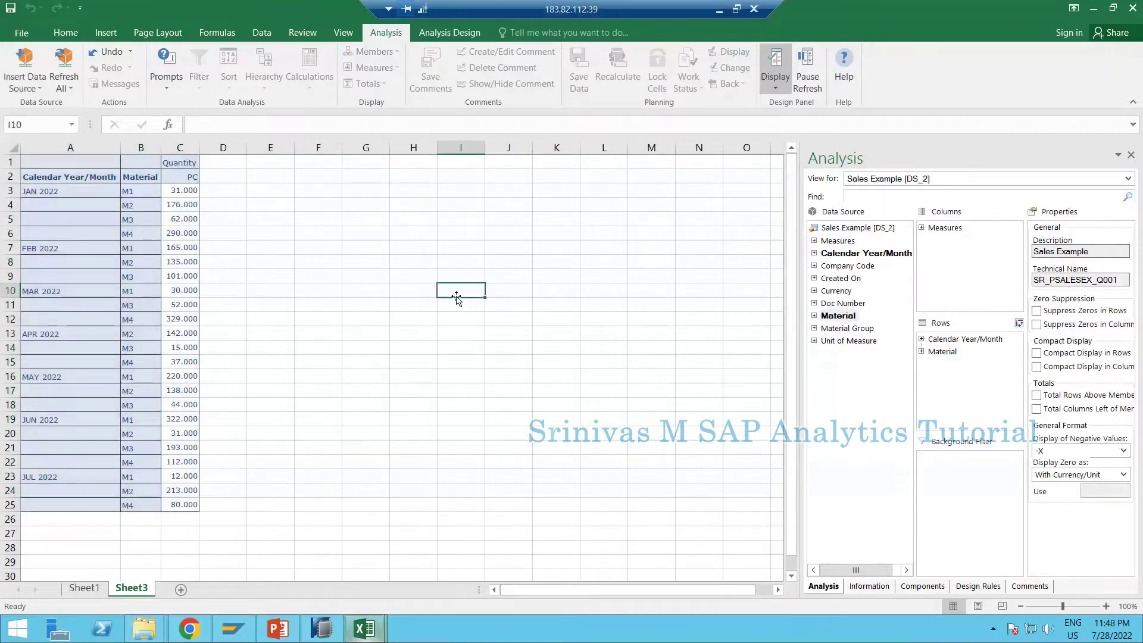
type("20")
key("Return")
type("13")
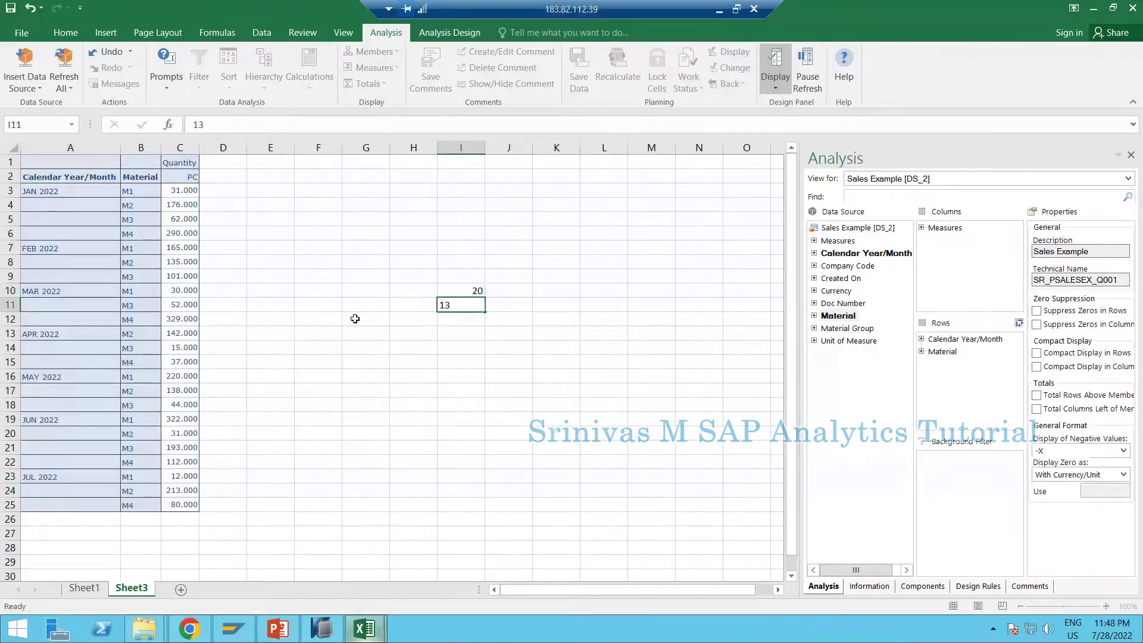
key("Return")
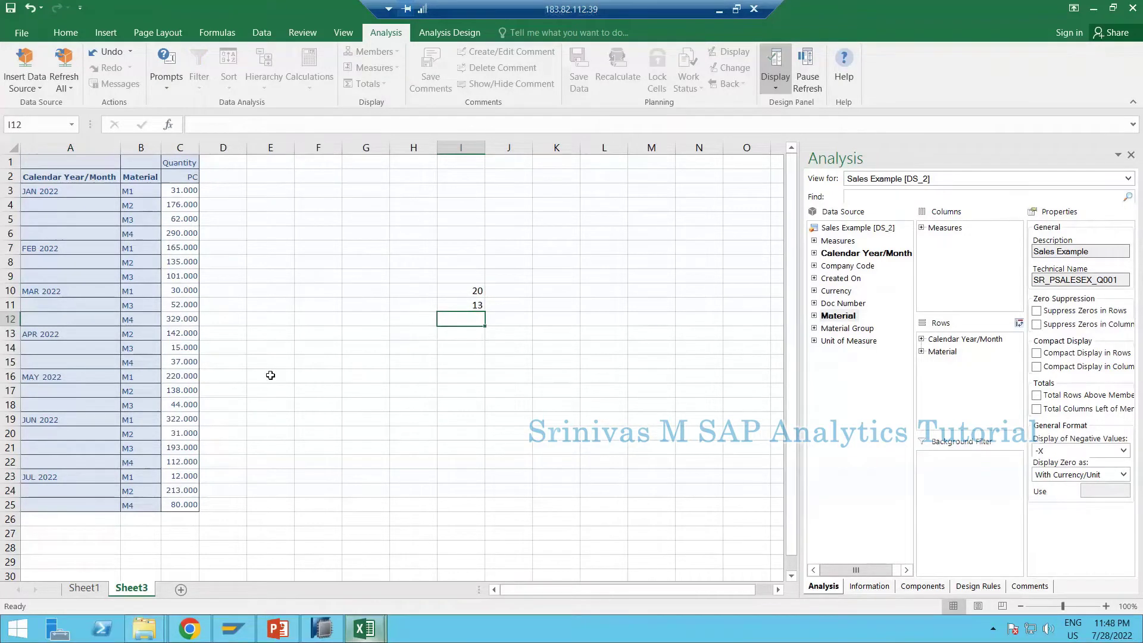
left_click(453, 397)
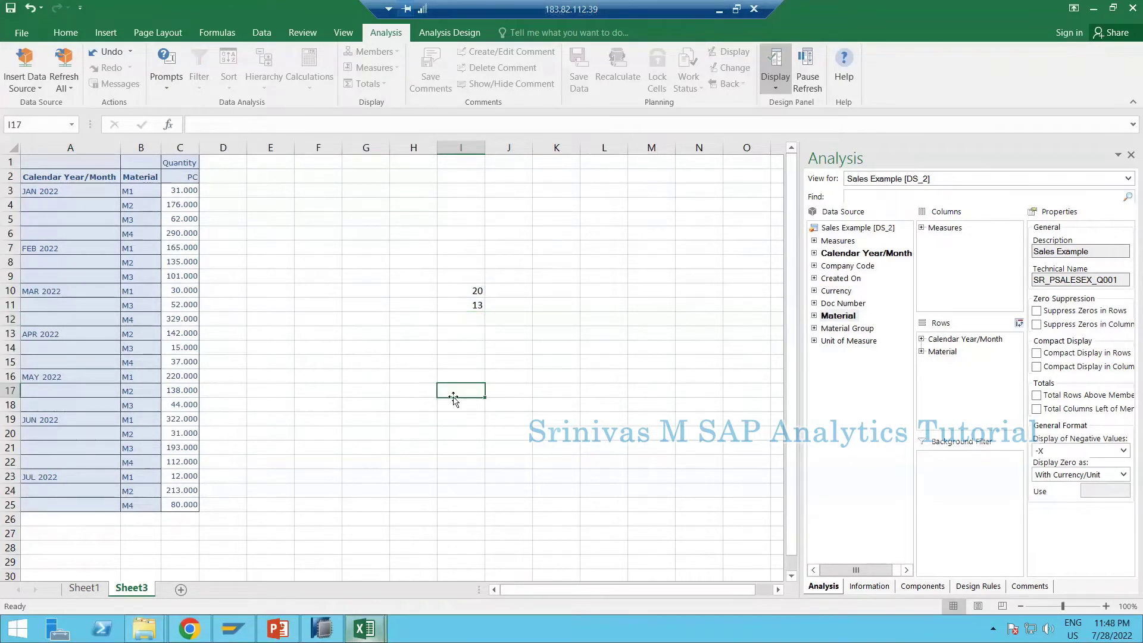
type("50")
key("Return")
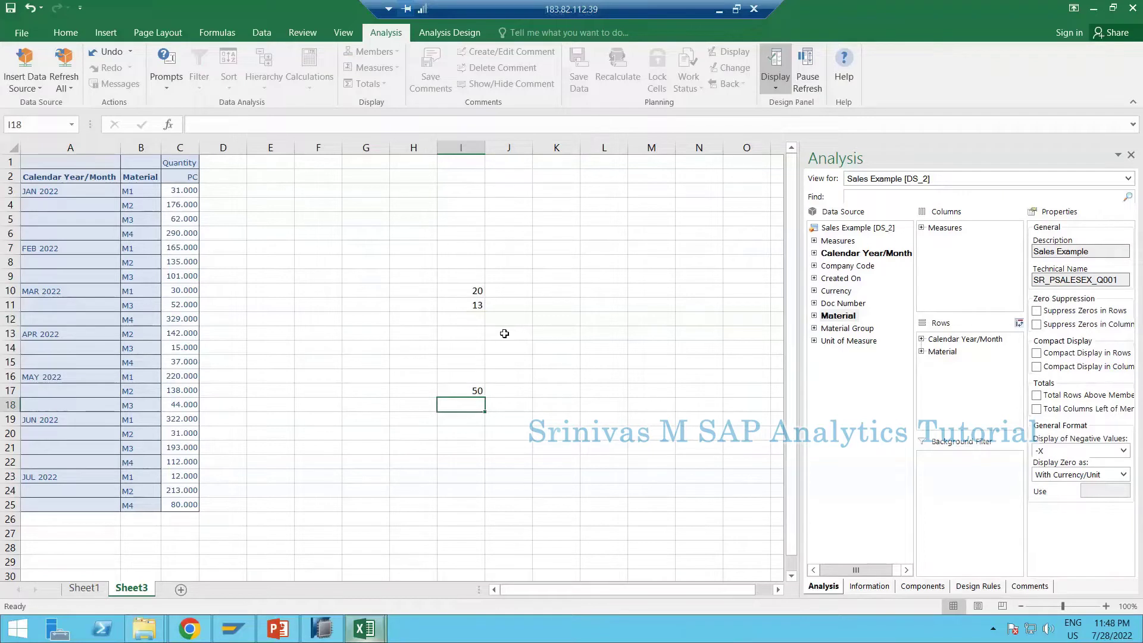
left_click_drag(461, 262, 459, 444)
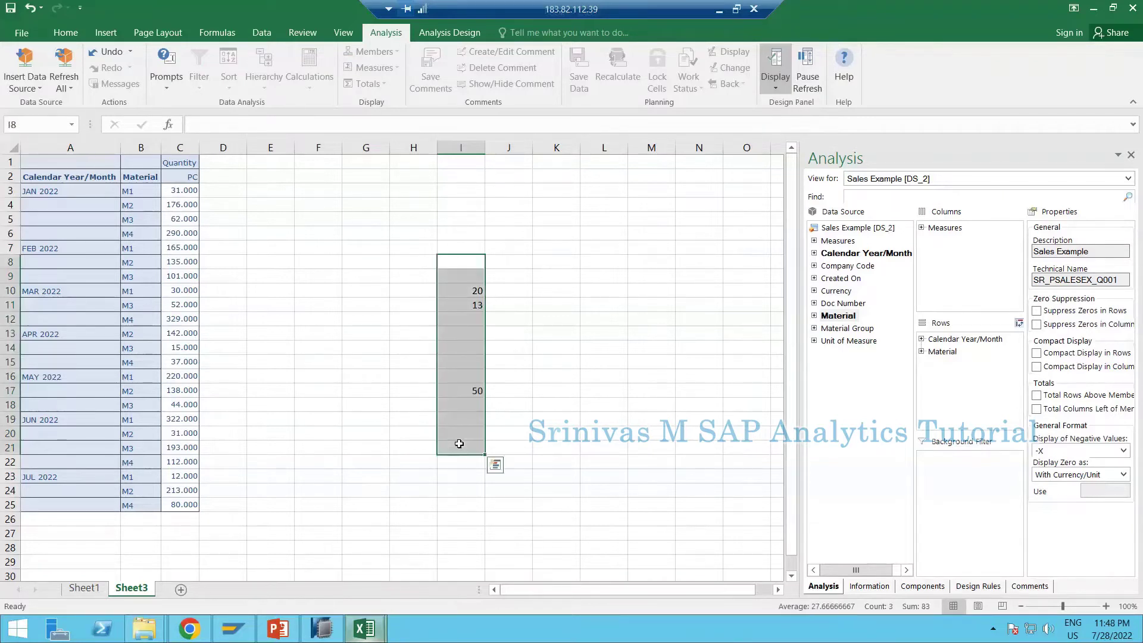
key("Delete")
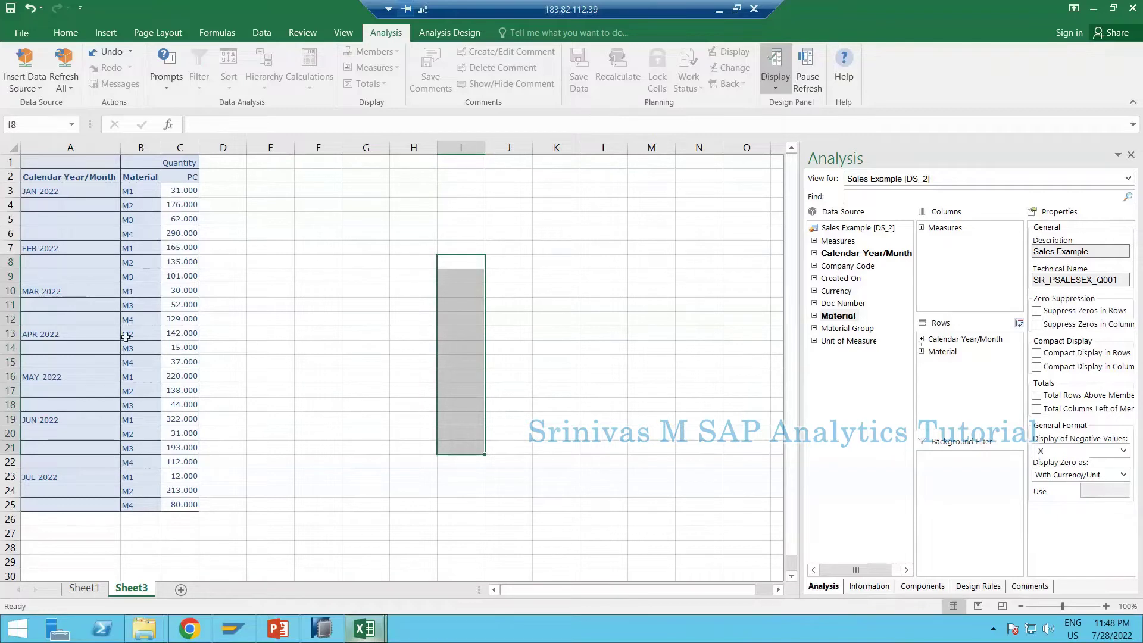
left_click(344, 281)
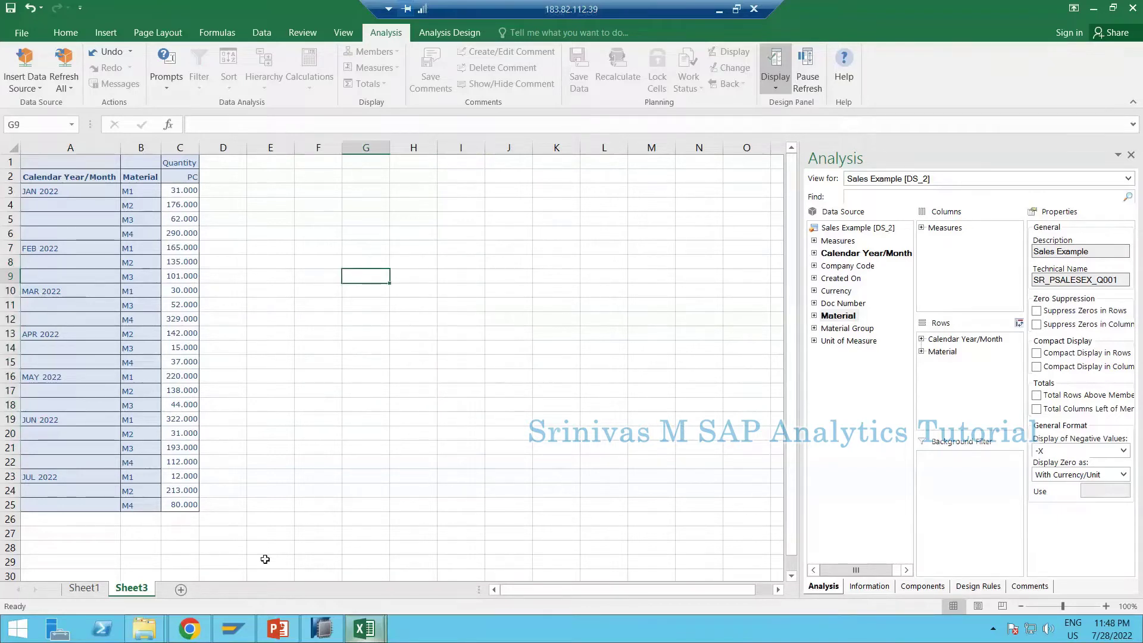
left_click(111, 288)
Switch to SAP HANA Studio and create a new condition in query SR_PSALESEX_Q001.
mouse_move(320, 622)
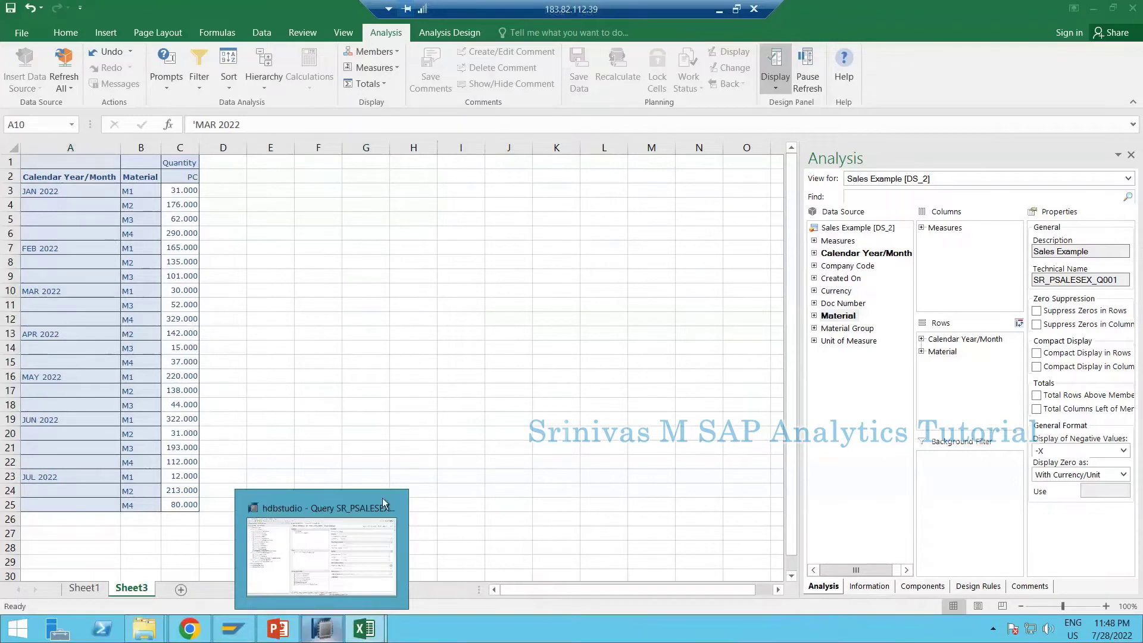
left_click(331, 635)
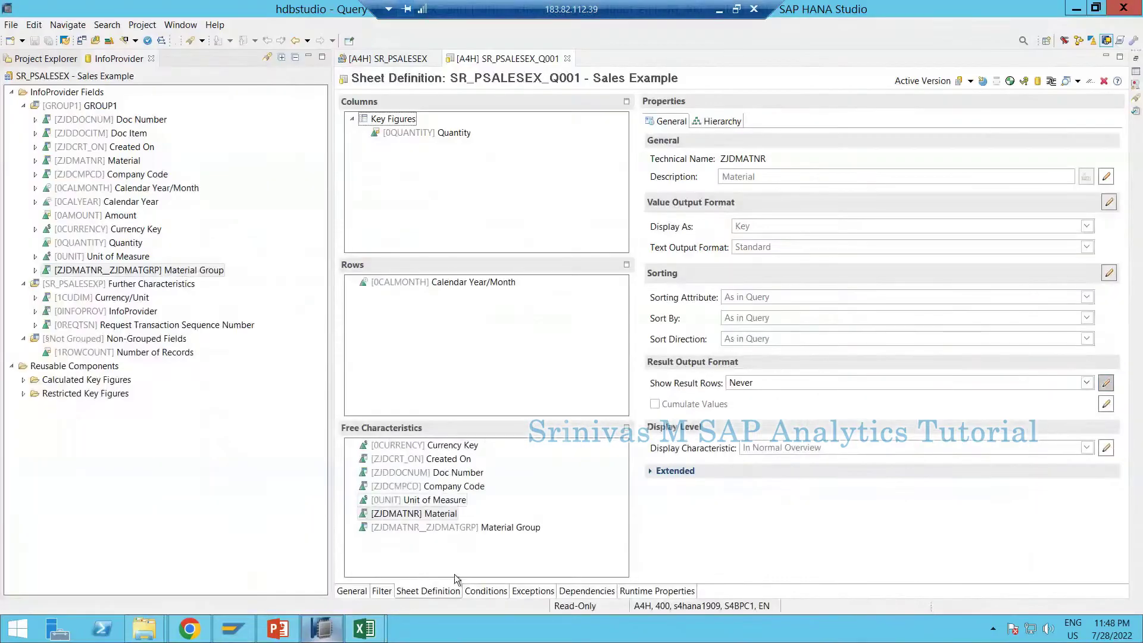
left_click(486, 592)
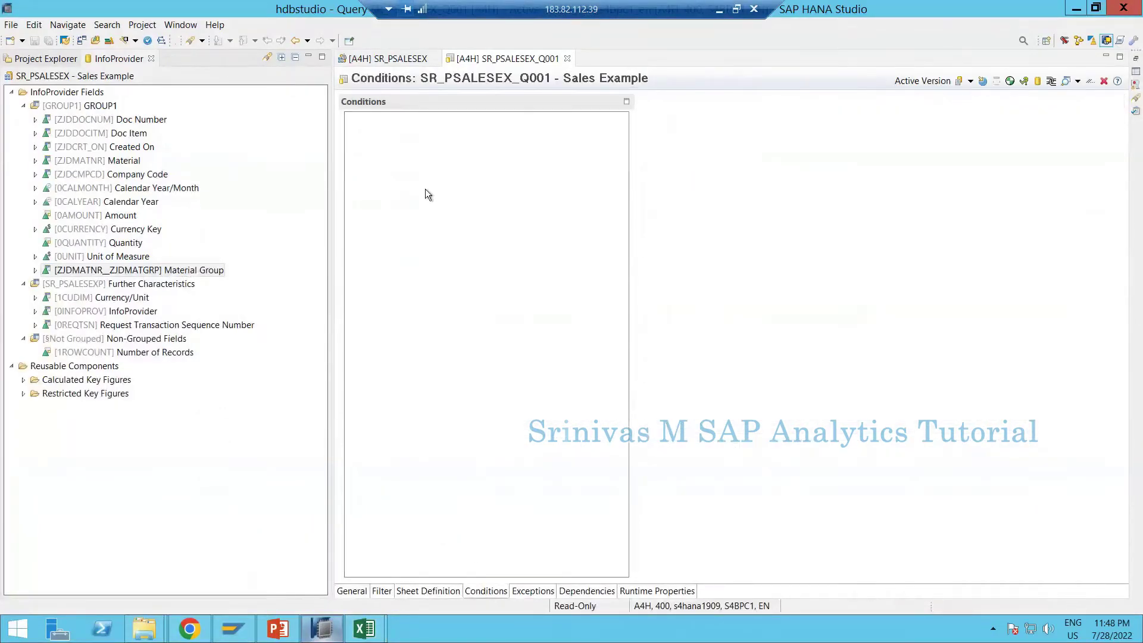
right_click(460, 152)
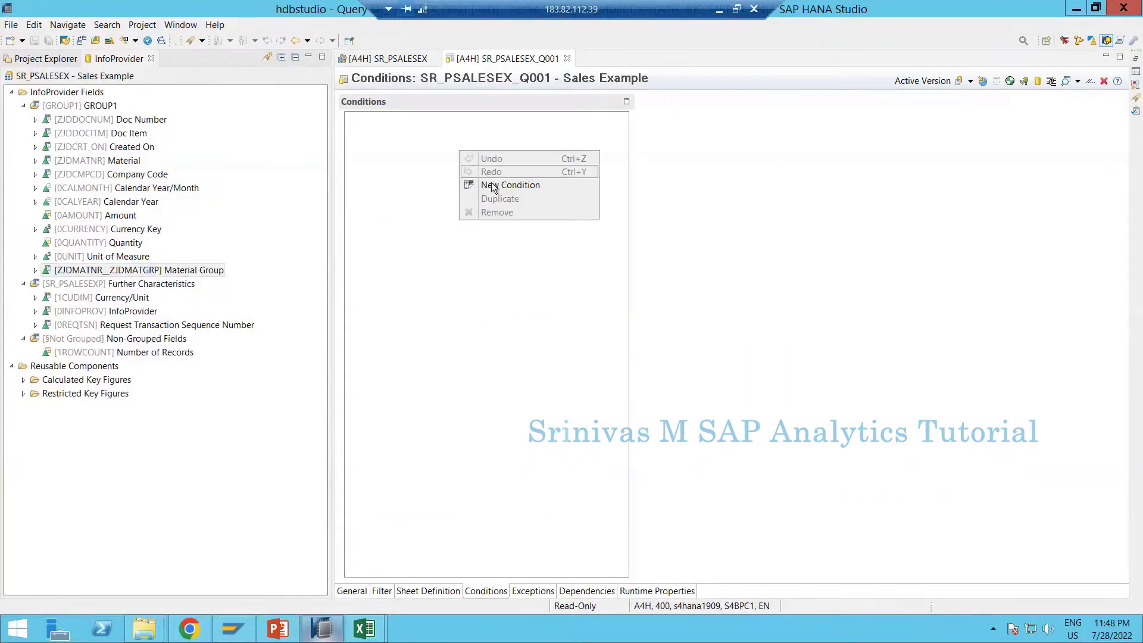
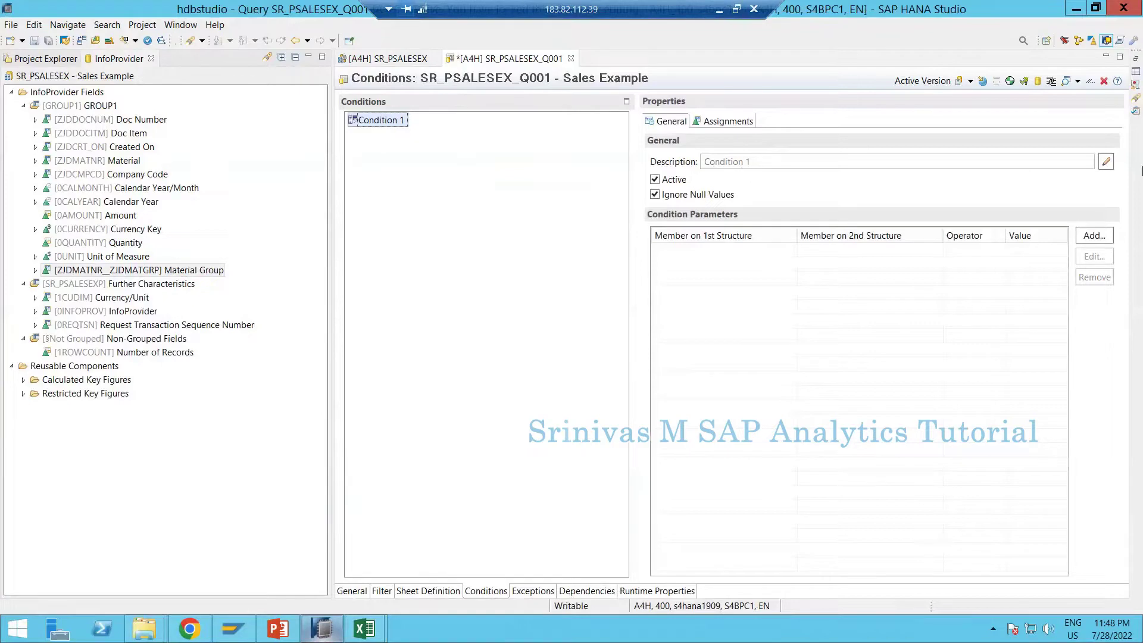
Set the new condition's description to "Supress < 50".
left_click(1106, 161)
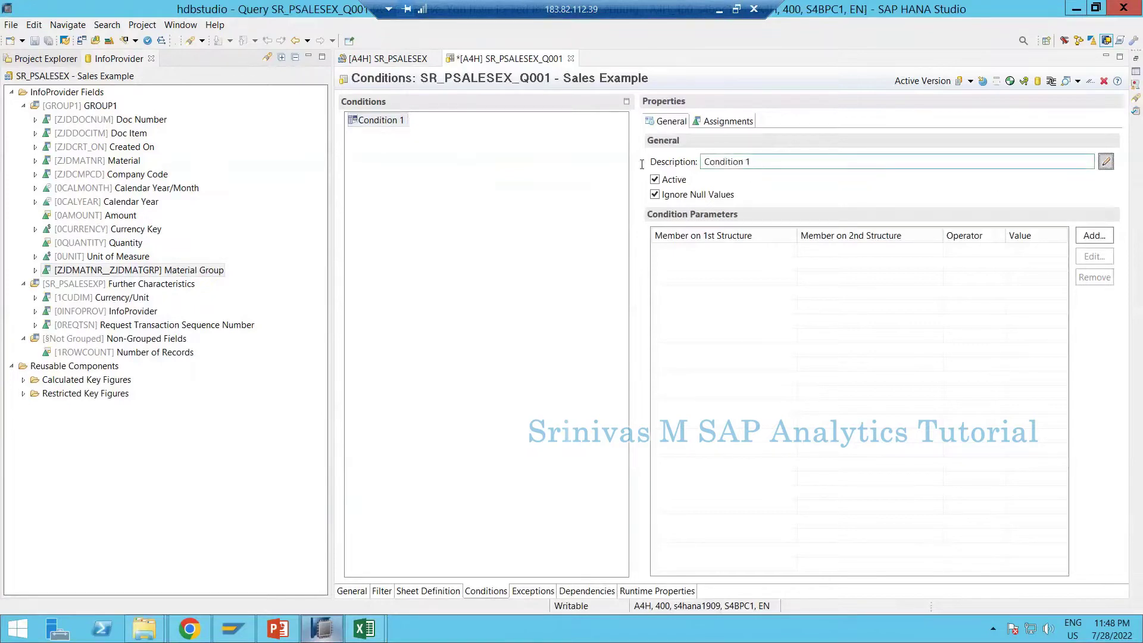
key("Tab")
type("Le")
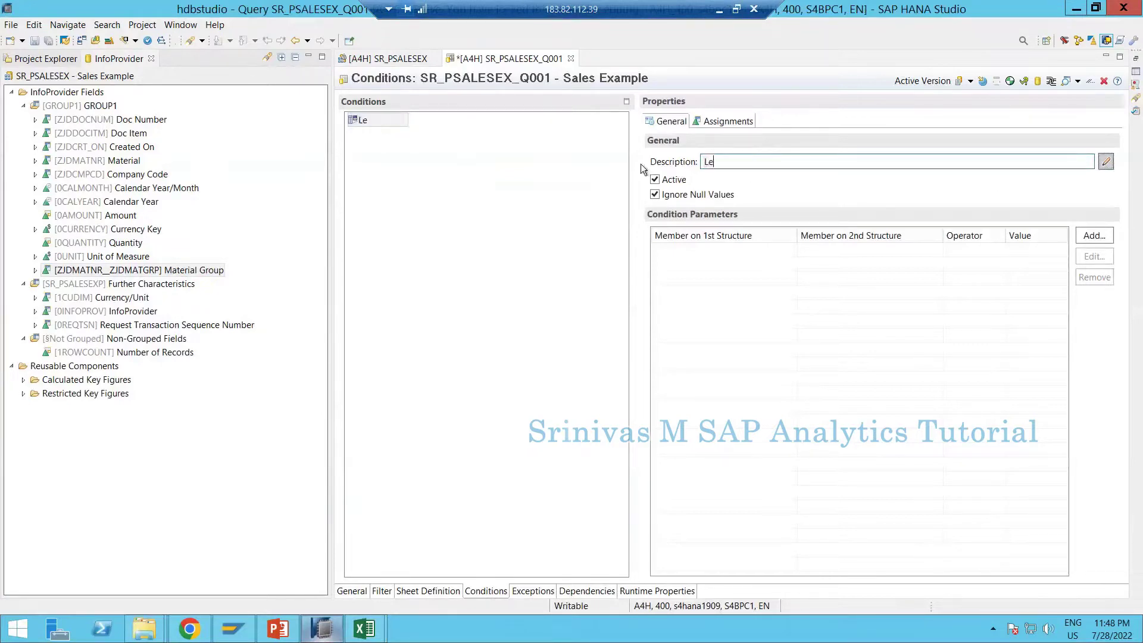
type("ss")
key("BackSpace")
key("BackSpace")
key("BackSpace")
key("BackSpace")
type("Great")
key("BackSpace")
key("BackSpace")
key("BackSpace")
key("BackSpace")
type("Supress")
key("BackSpace")
key("BackSpace")
type("<50")
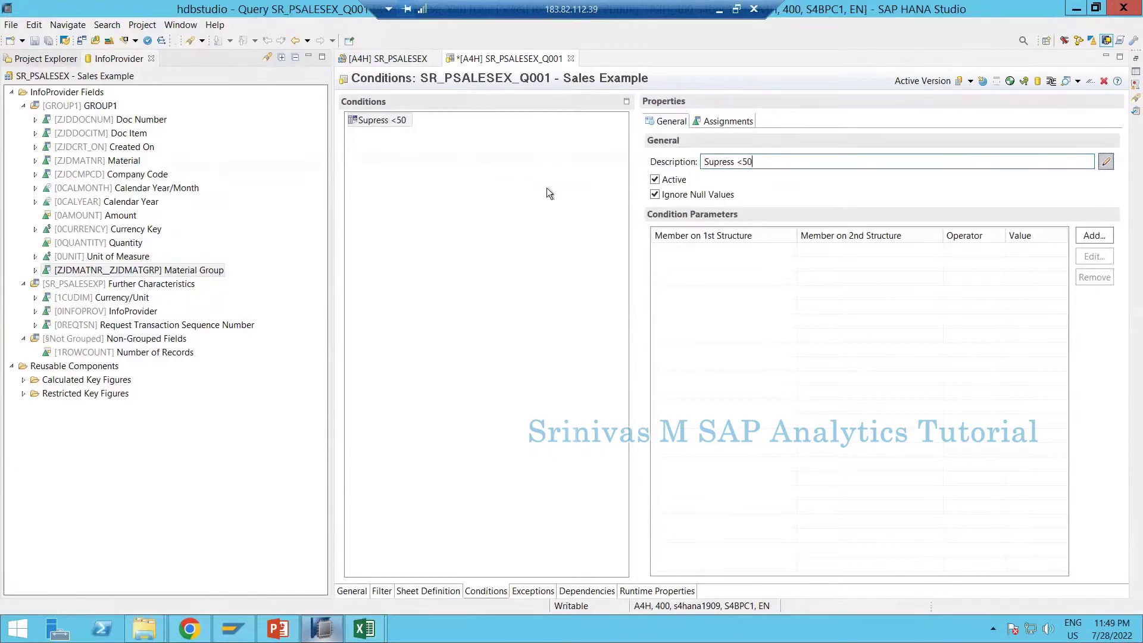
left_click(551, 194)
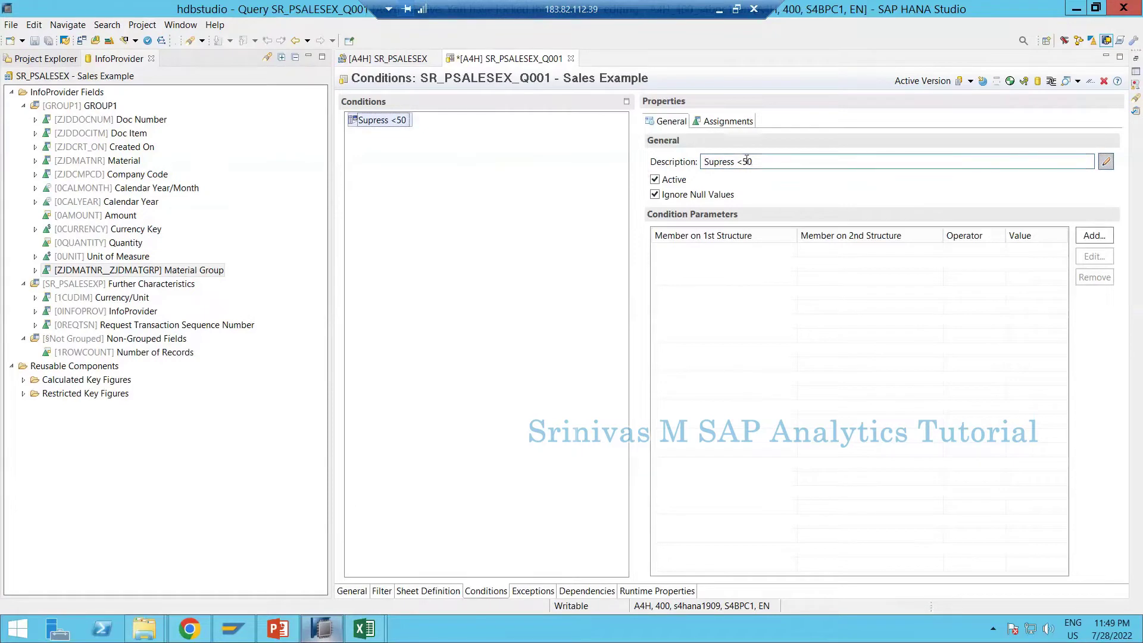
key("Left")
key("Left")
Add a parameter to the "Supress < 50" condition with first member [0QUANTITY] Quantity, operator LessThan and value 50.
left_click(1094, 236)
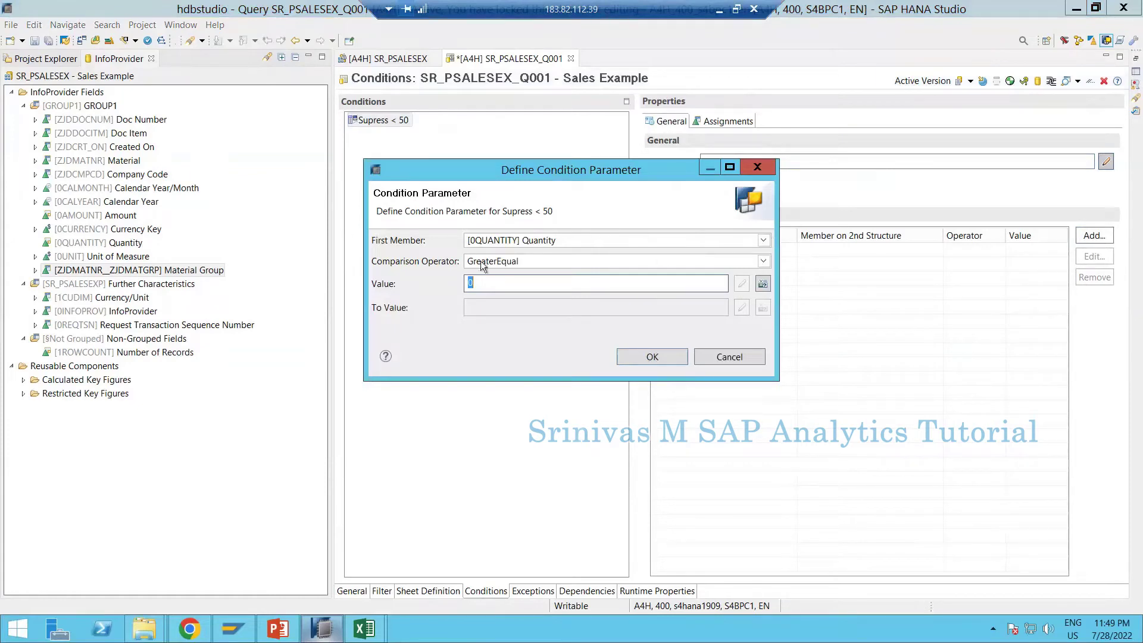
left_click(494, 241)
key("Escape")
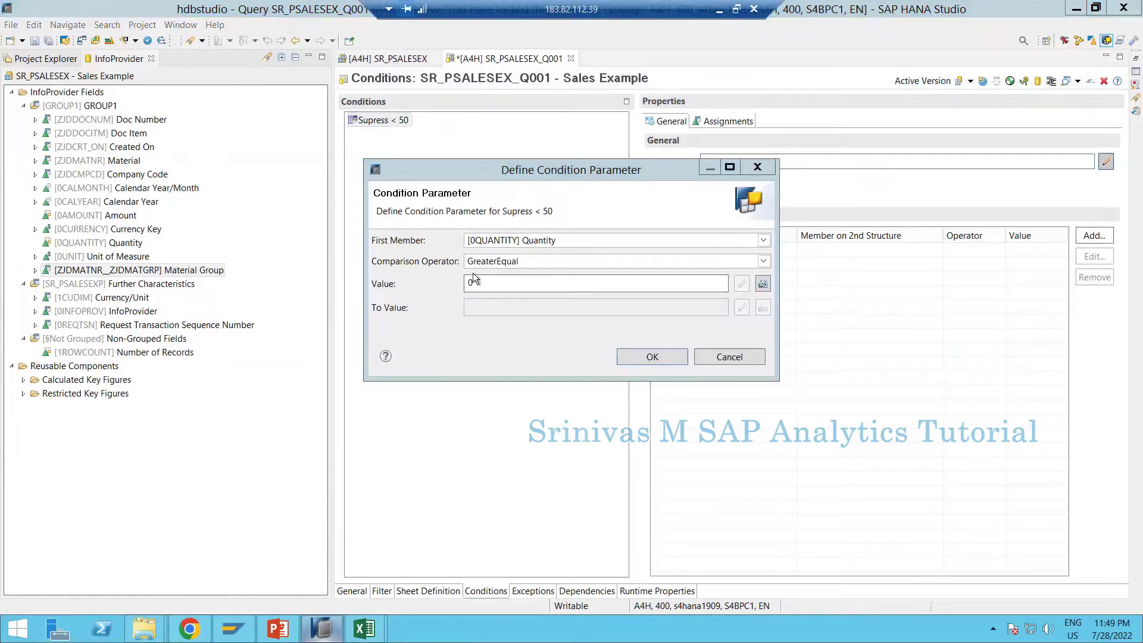
left_click(513, 241)
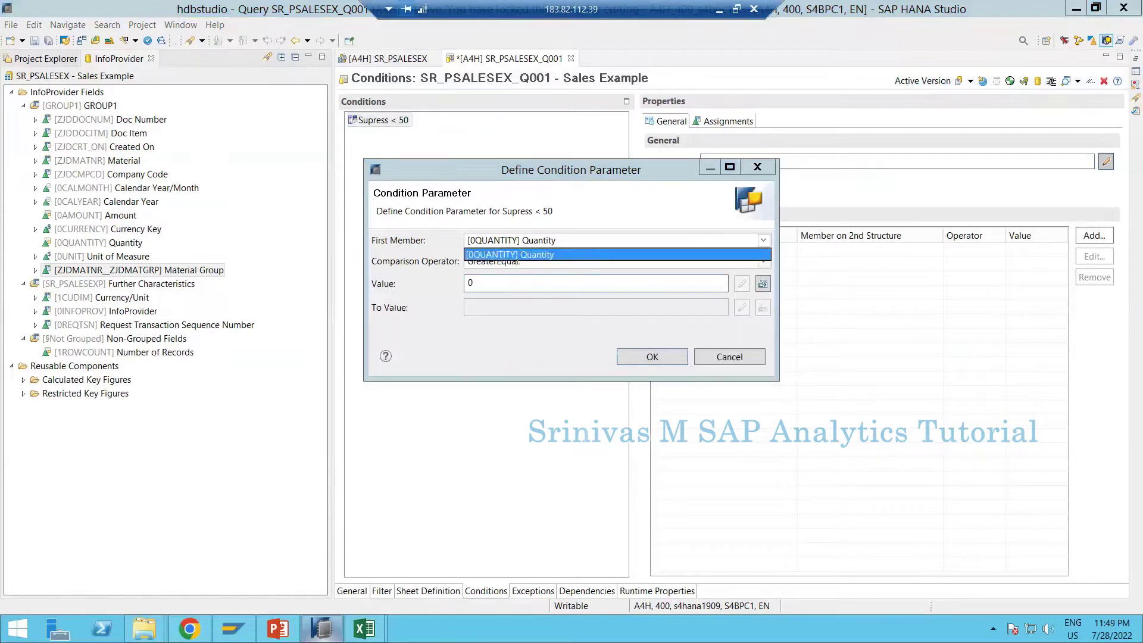
left_click(494, 254)
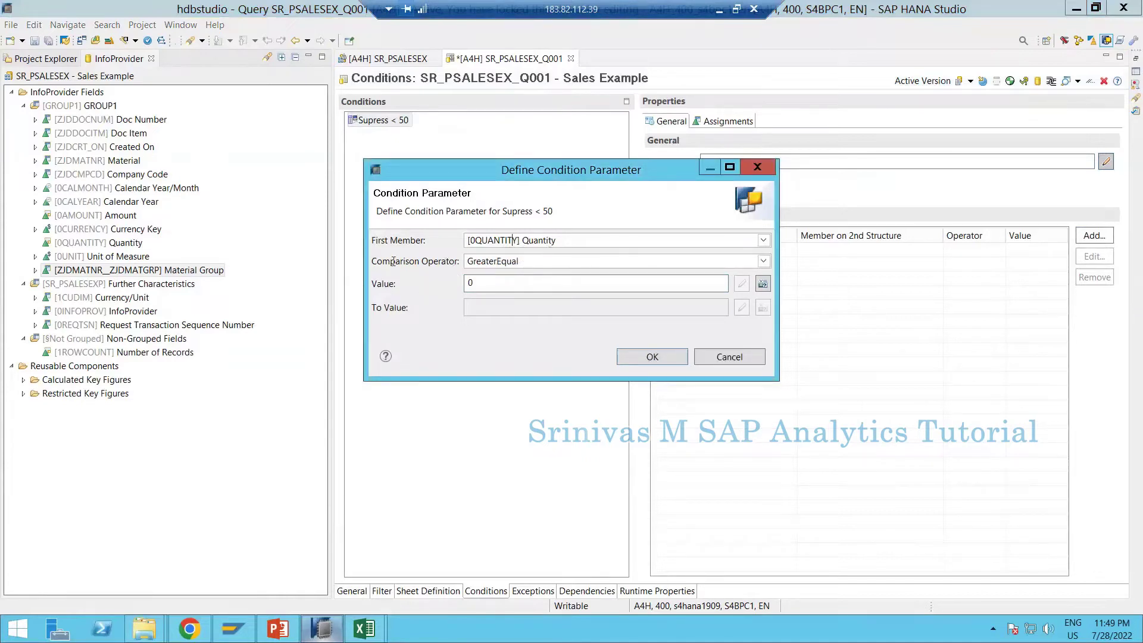
left_click(756, 261)
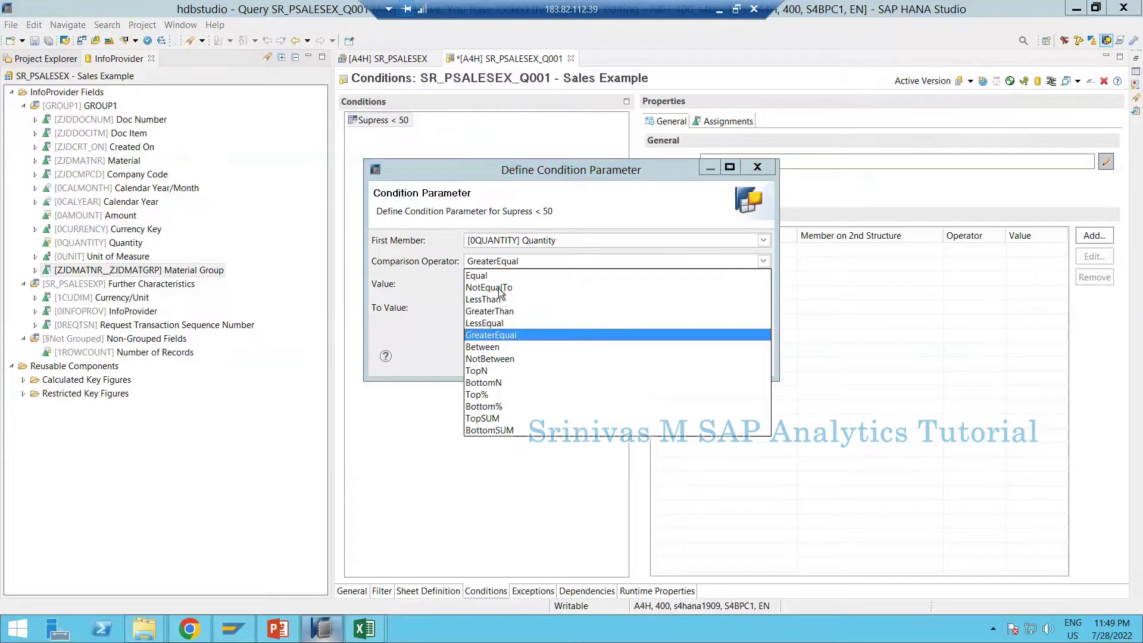
left_click(499, 299)
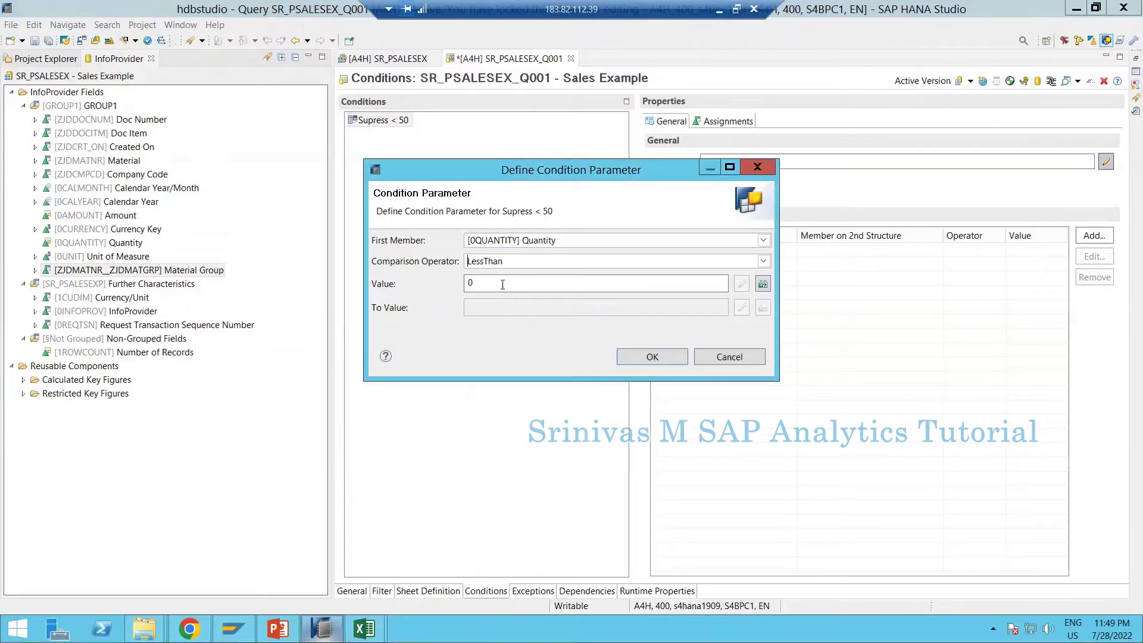
type("5")
left_click(635, 360)
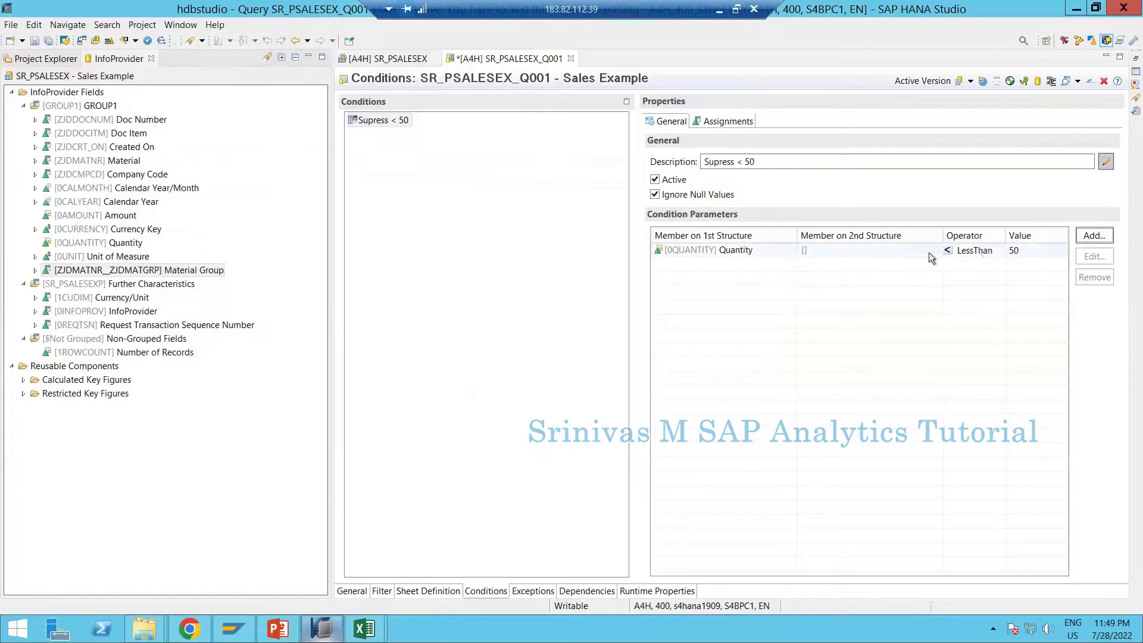
Change the Quantity condition parameter's comparison operator to GreaterThan and save the query.
left_click(969, 252)
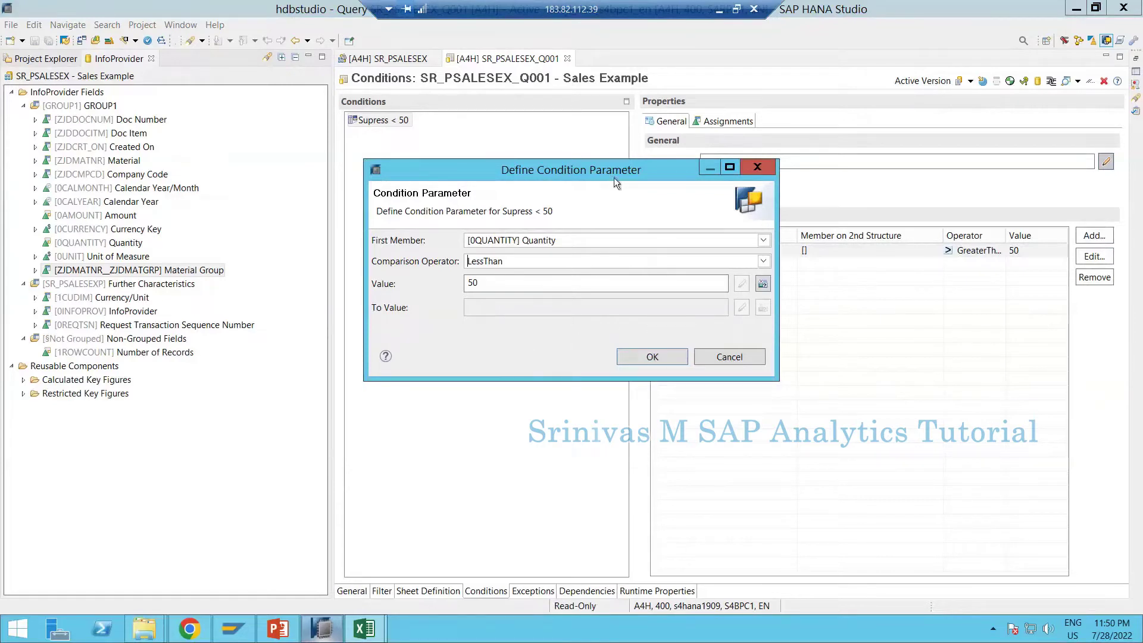
left_click_drag(613, 177, 735, 276)
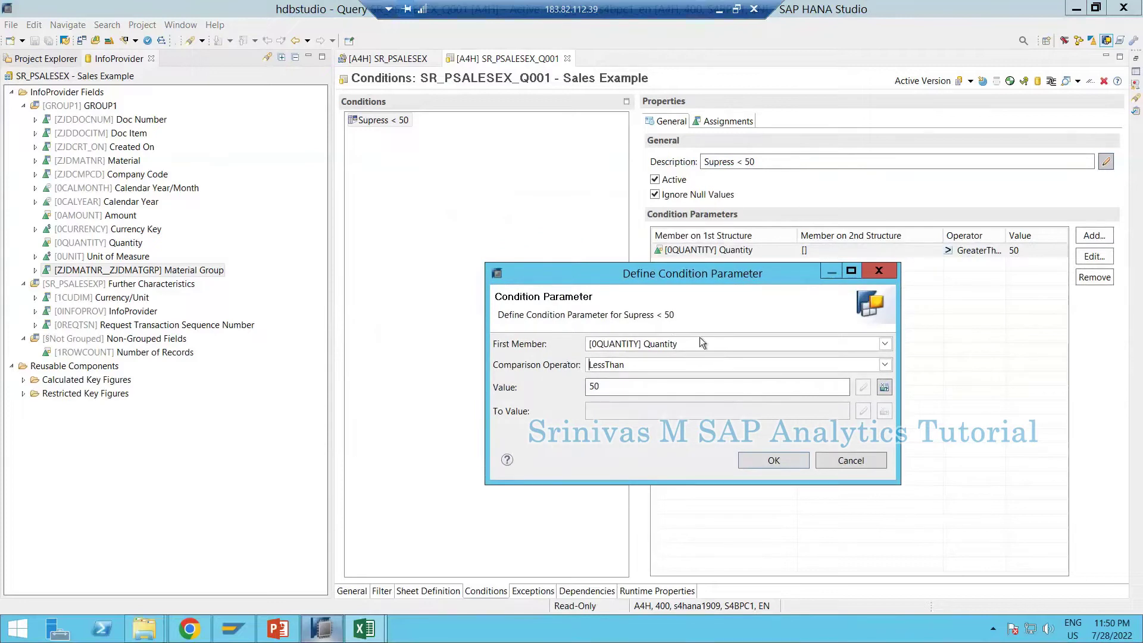
left_click(882, 364)
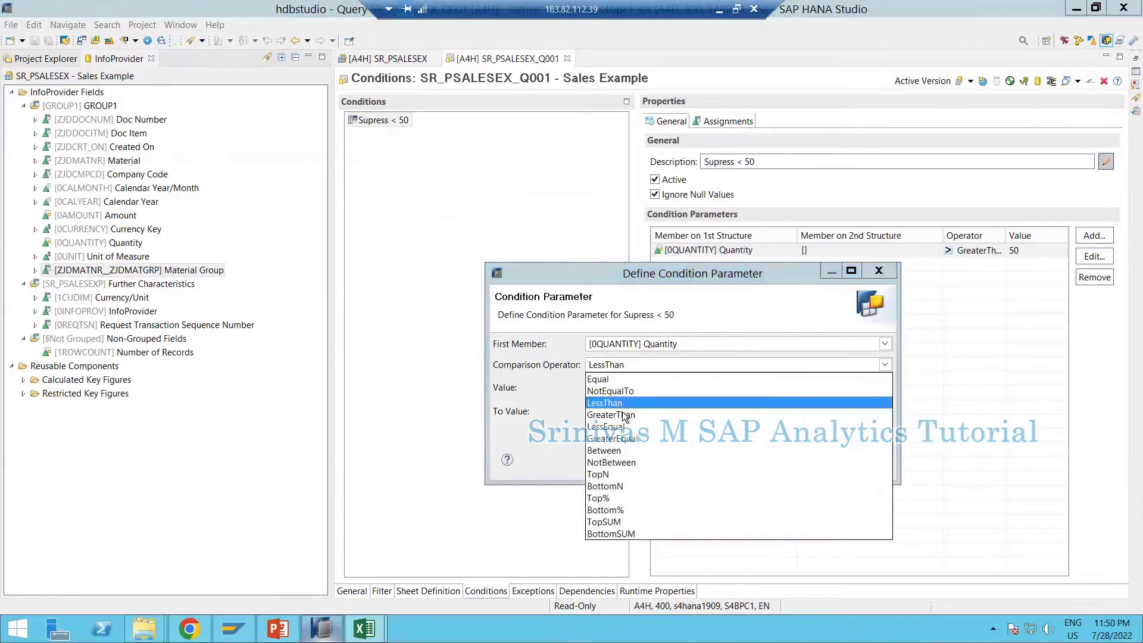
left_click(619, 416)
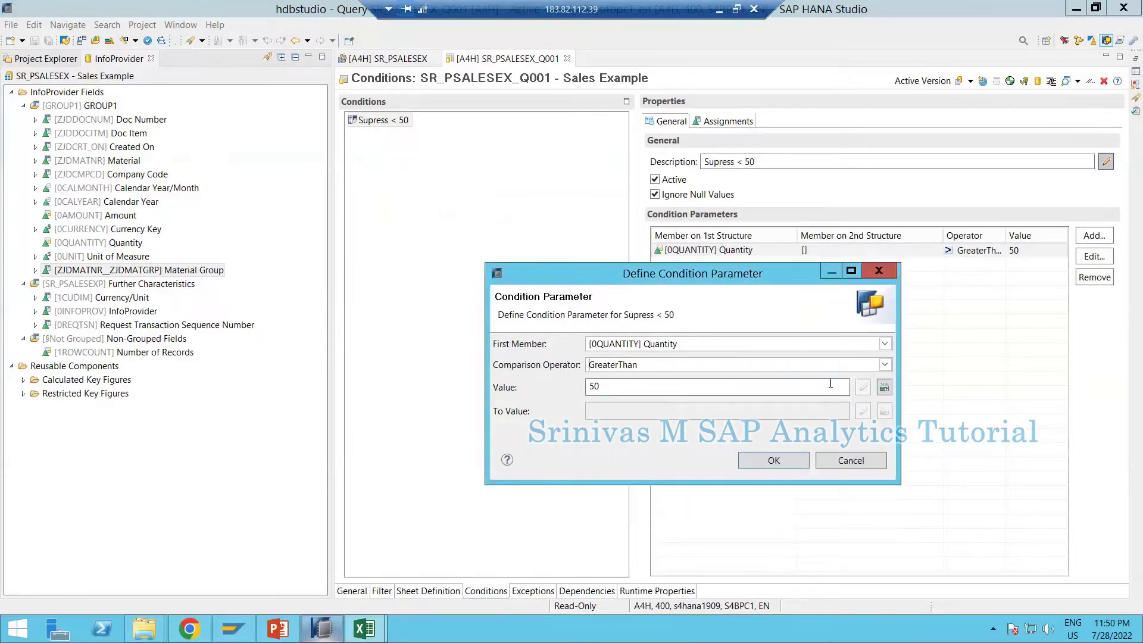
left_click(788, 459)
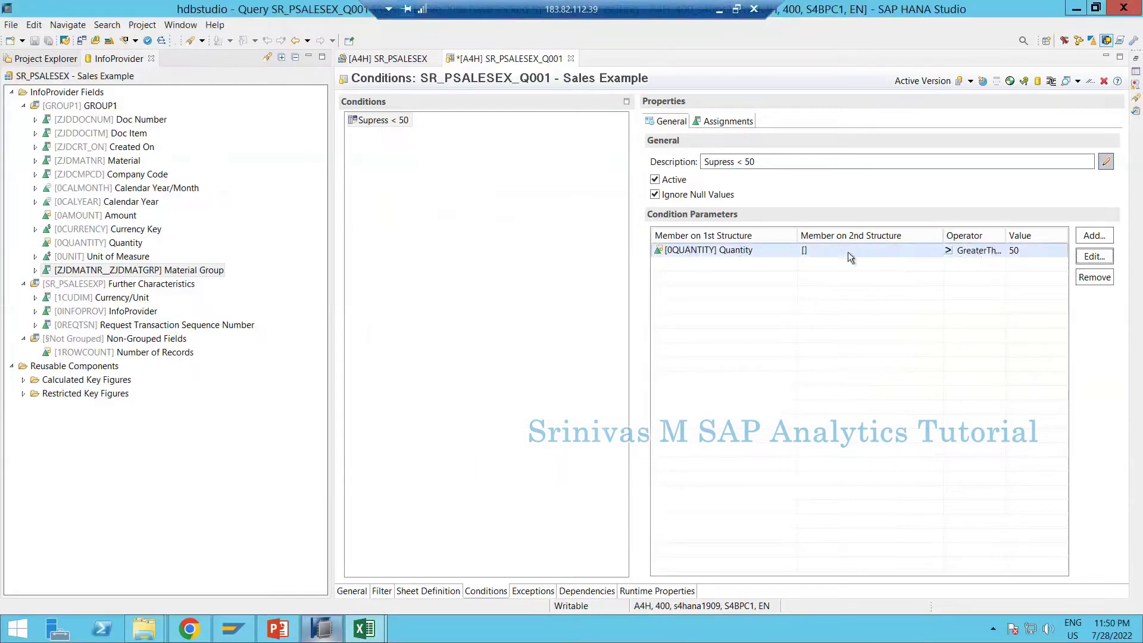
left_click(34, 41)
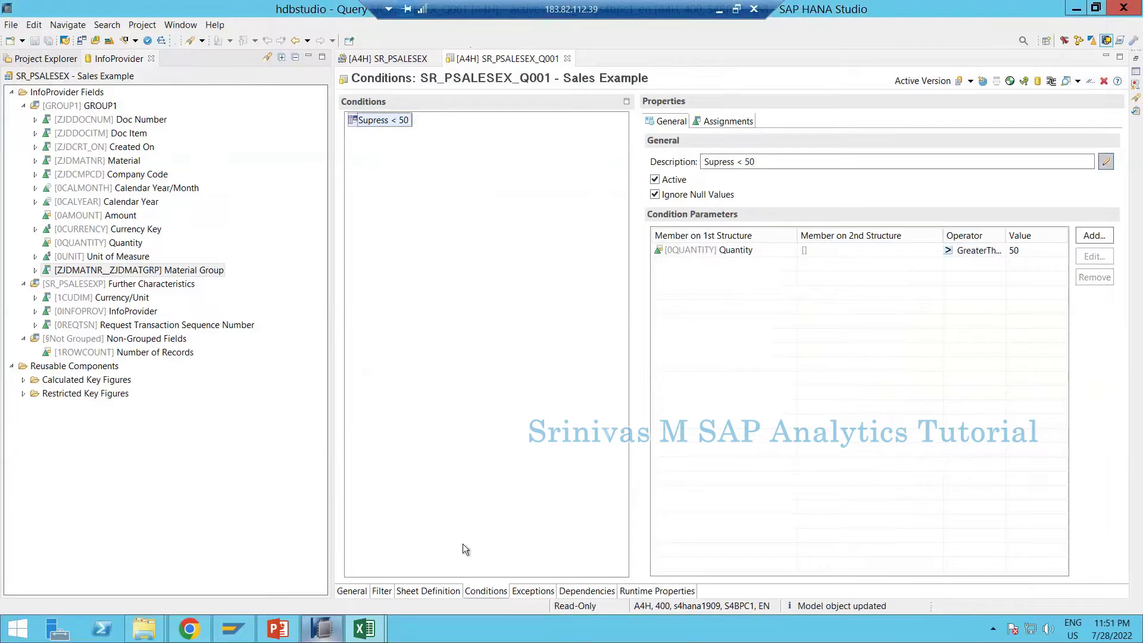
Switch to Book1 in Excel and refresh the Sales Example data source with the Calendar Year/Month prompt 01.2022 to 12.2022.
mouse_move(374, 633)
left_click(309, 547)
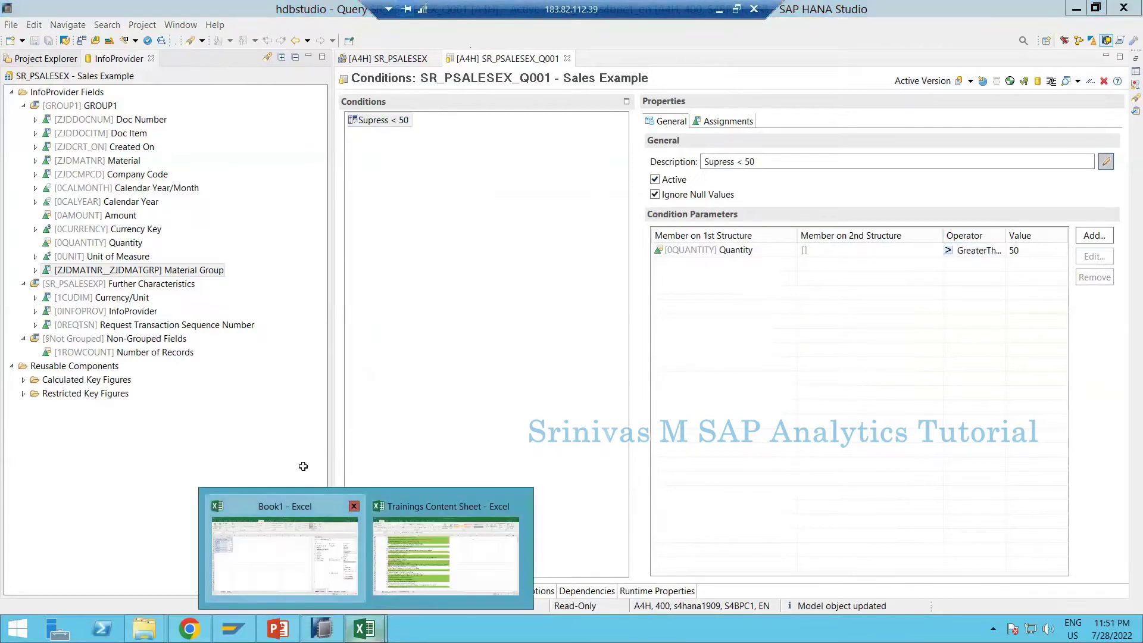
left_click(65, 190)
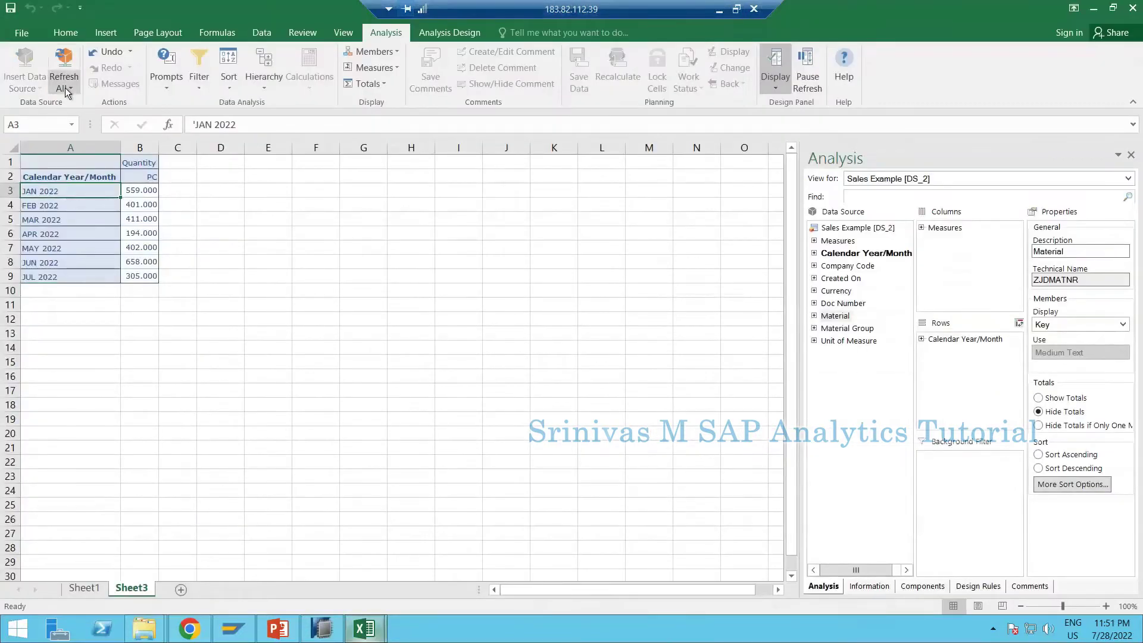
left_click(66, 87)
left_click(84, 142)
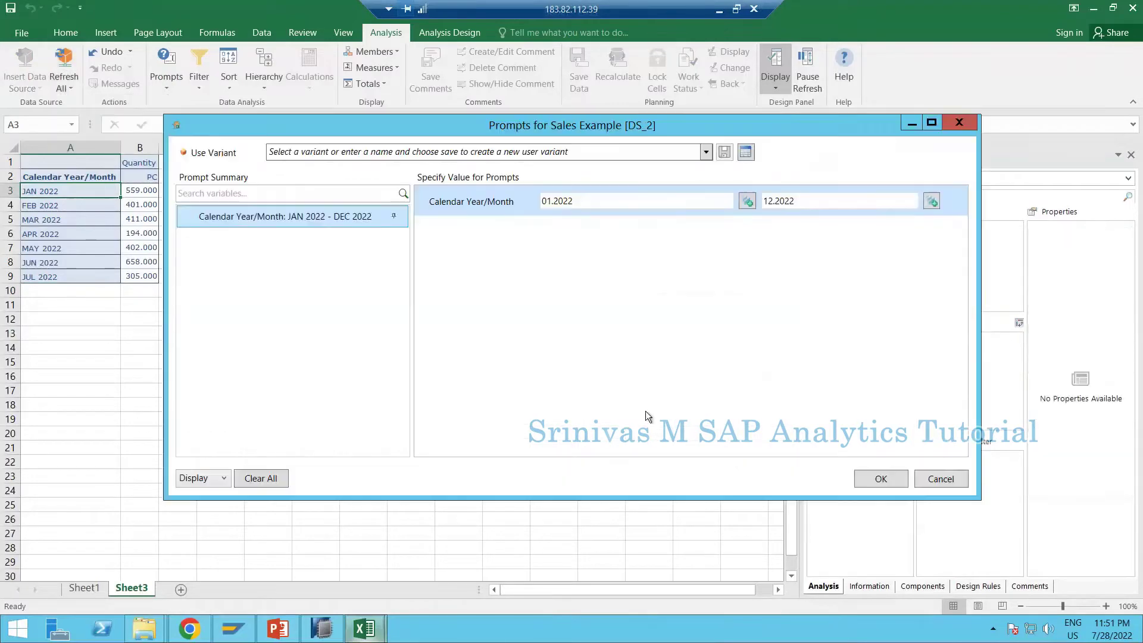
left_click(875, 479)
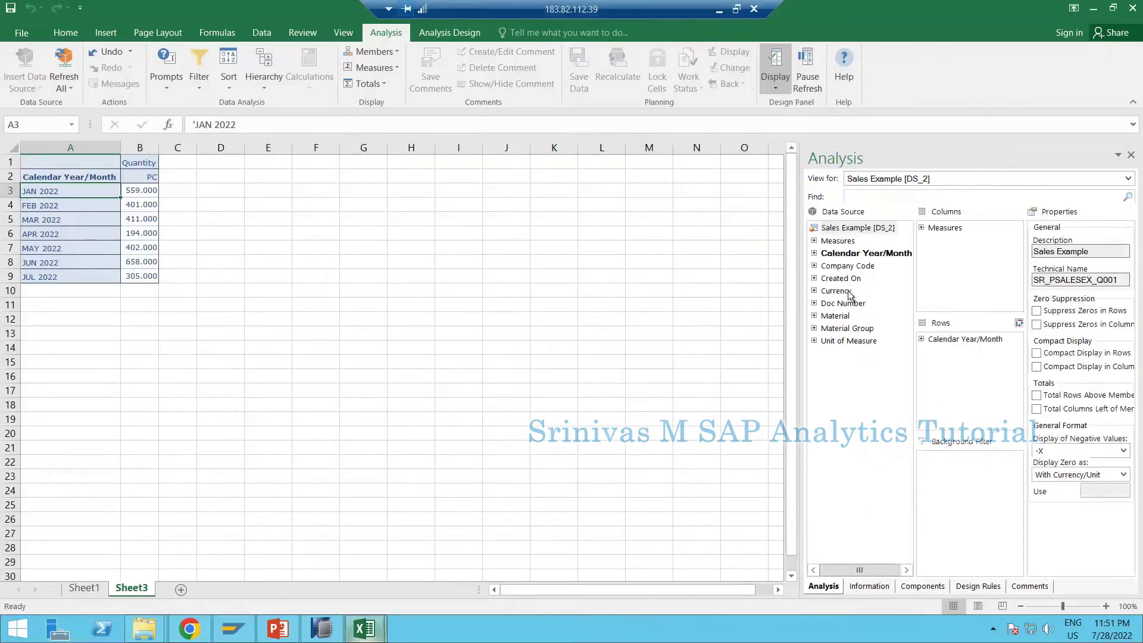
Add Material to the rows below Calendar Year/Month and check the smallest quantities in the crosstab.
left_click_drag(836, 315, 952, 396)
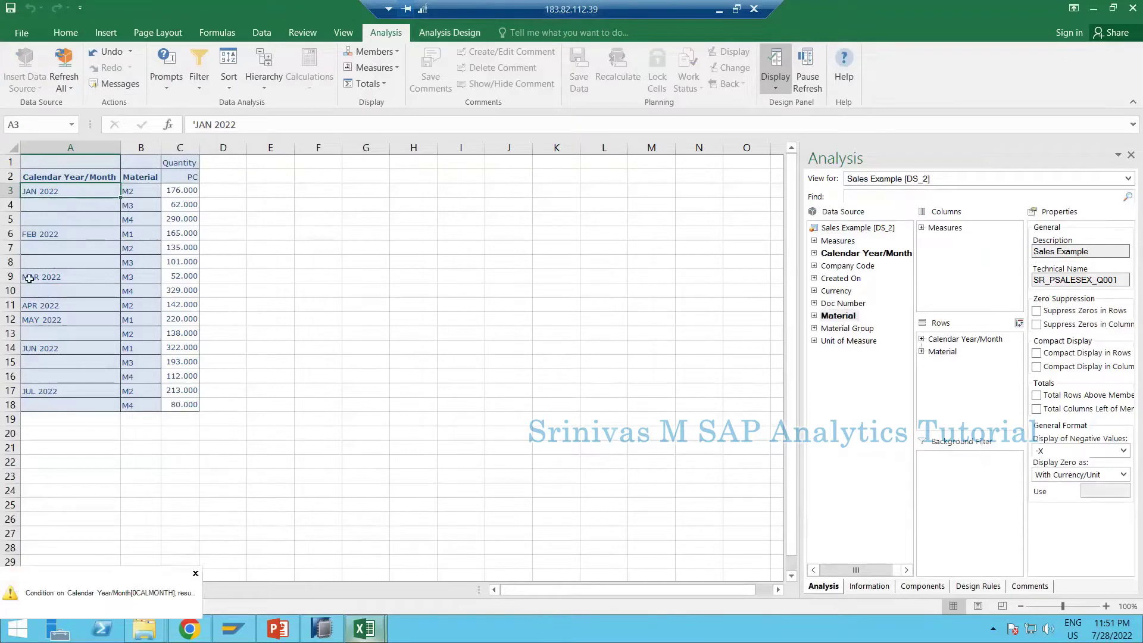
left_click(271, 305)
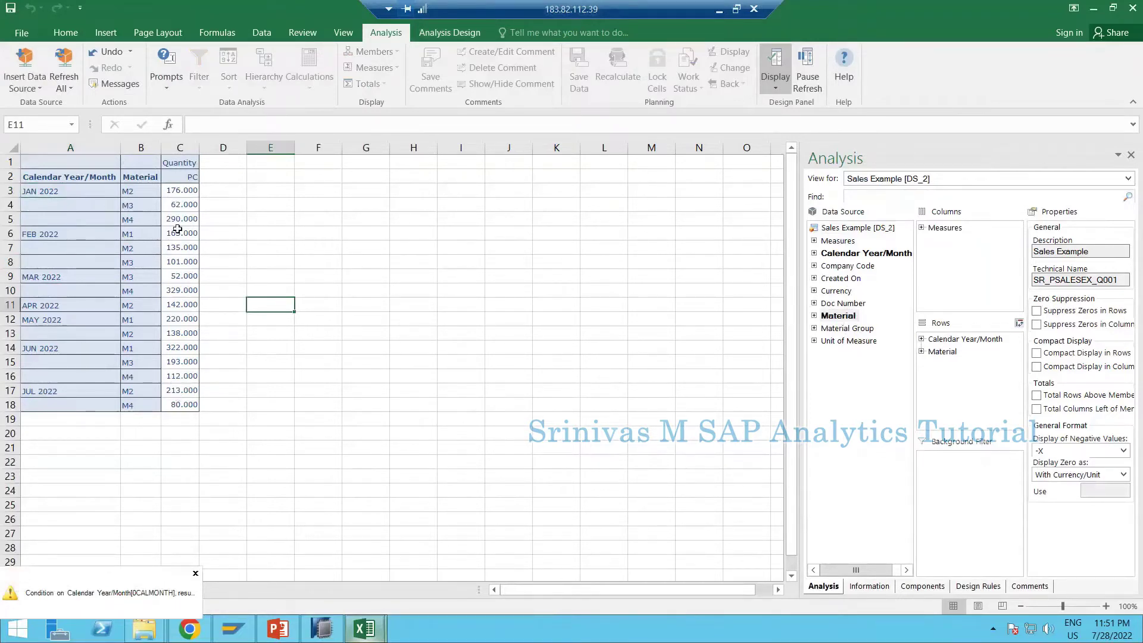
left_click(178, 277)
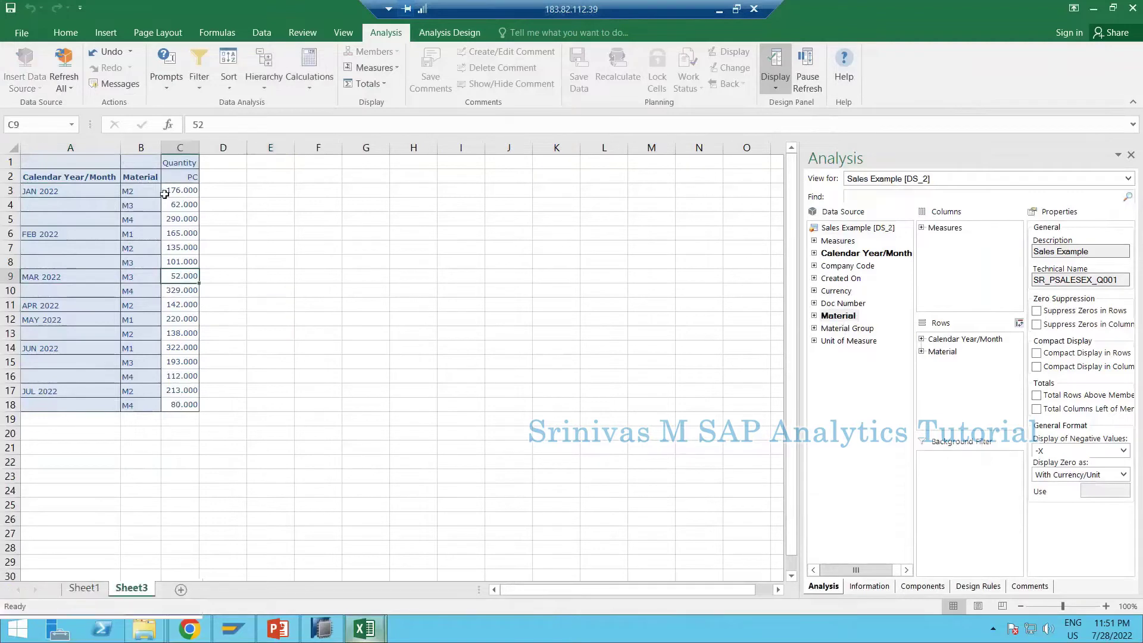
left_click(65, 164)
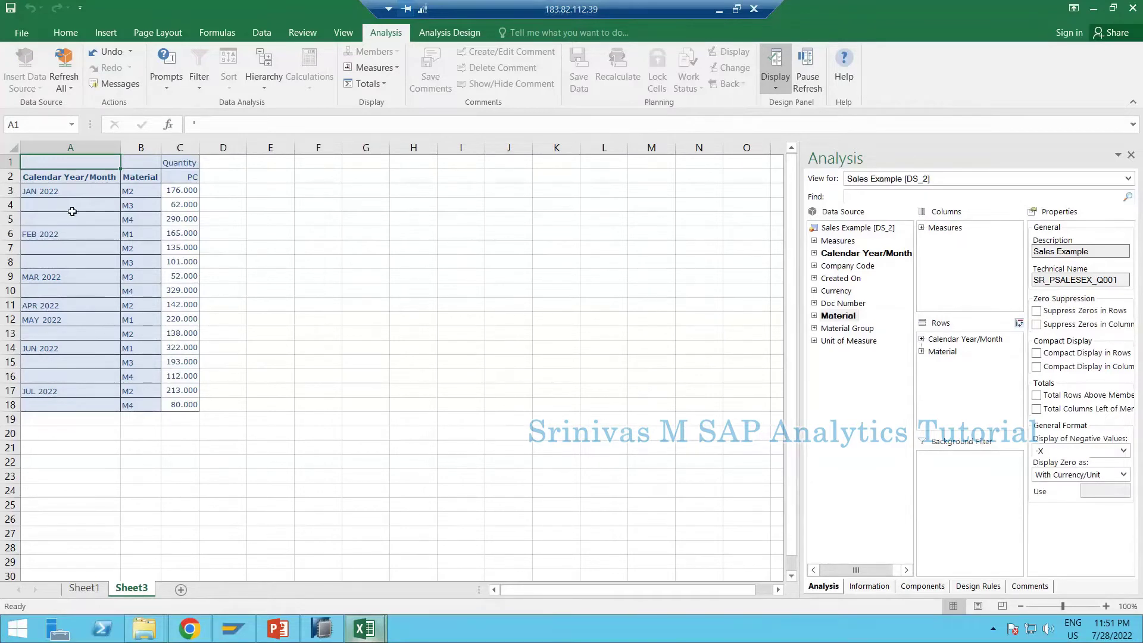
Deactivate the BEx condition "Supress < 50" in the crosstab and check the rows with quantities under 50.
right_click(154, 201)
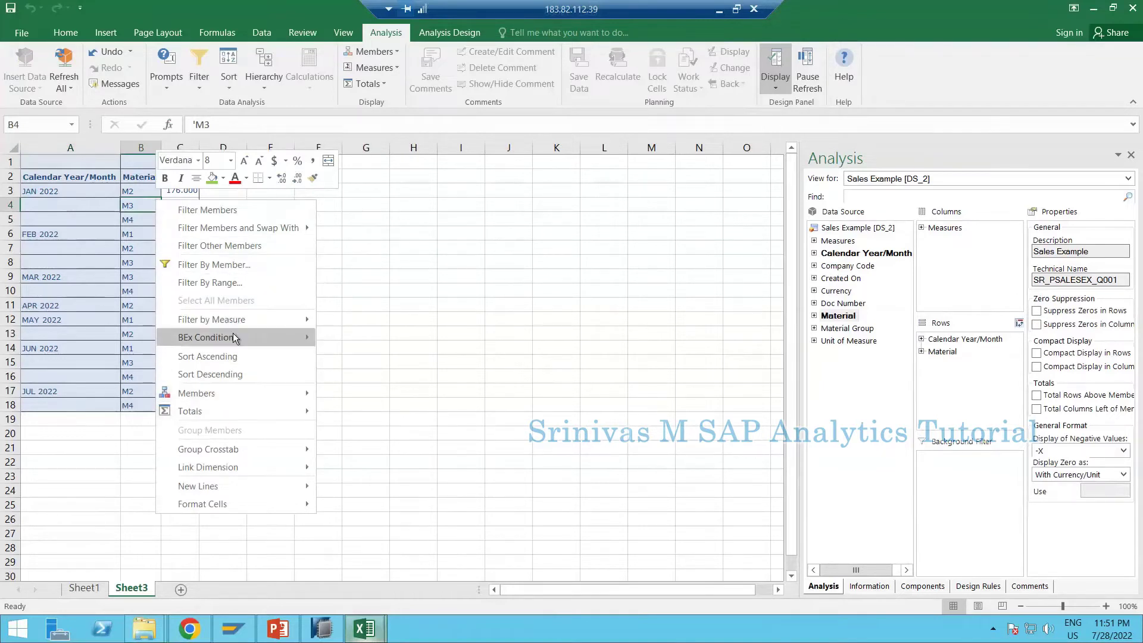
mouse_move(236, 335)
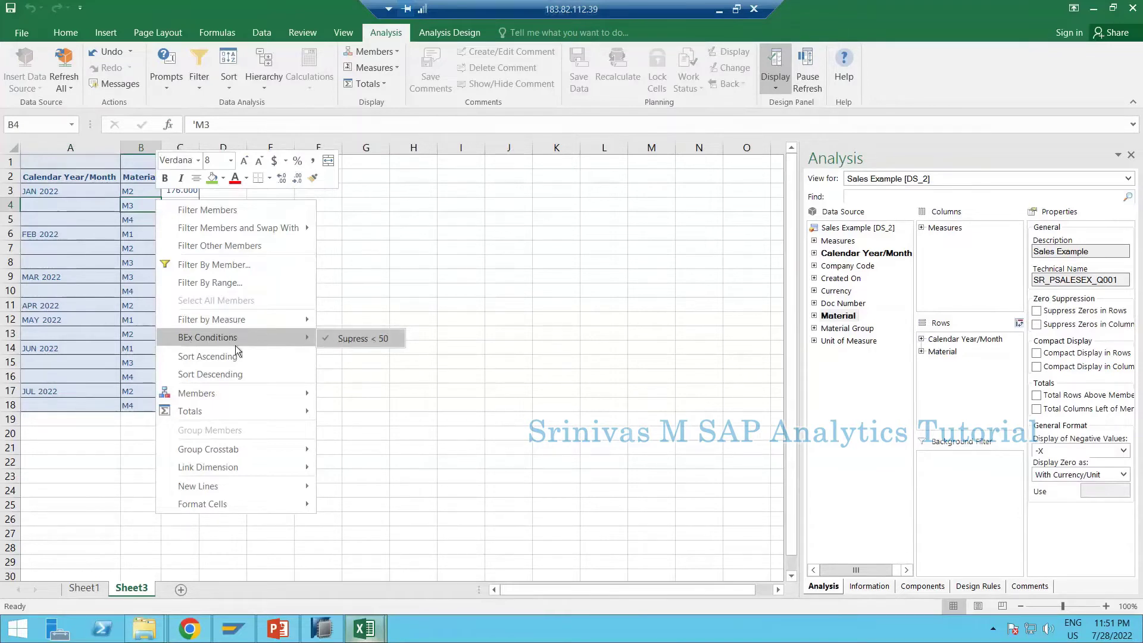
left_click(84, 357)
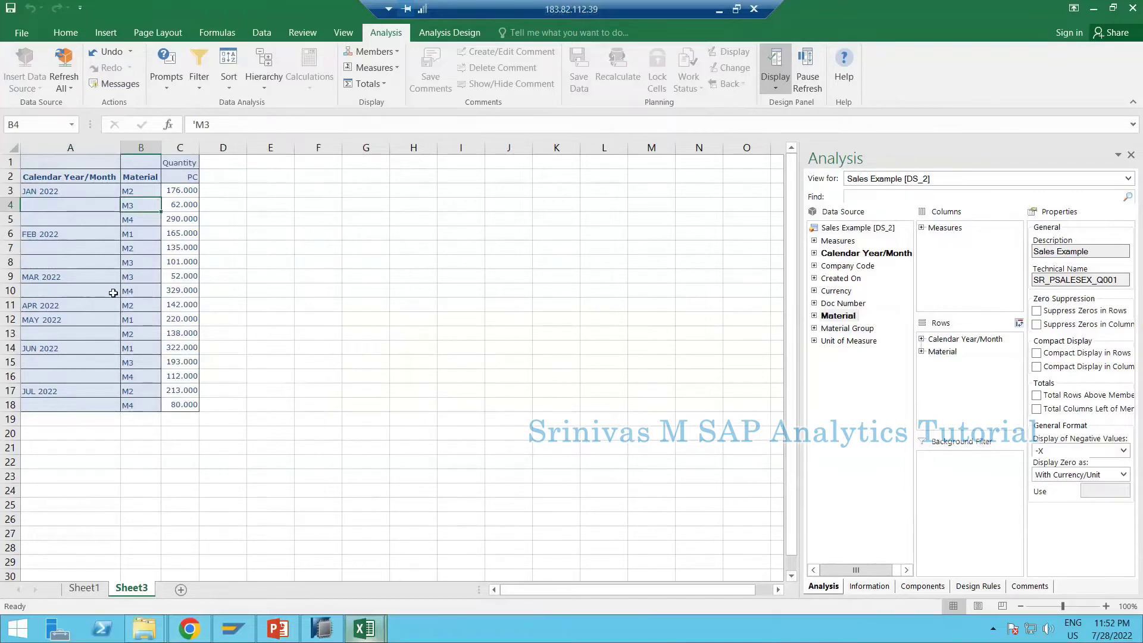
right_click(112, 233)
mouse_move(190, 372)
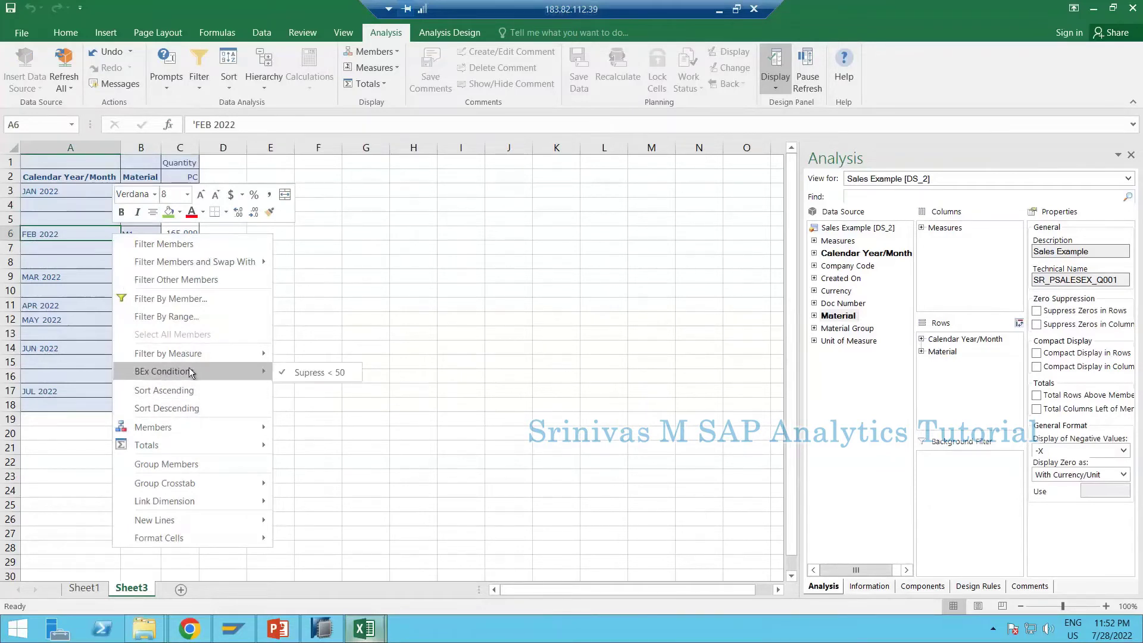
left_click(326, 374)
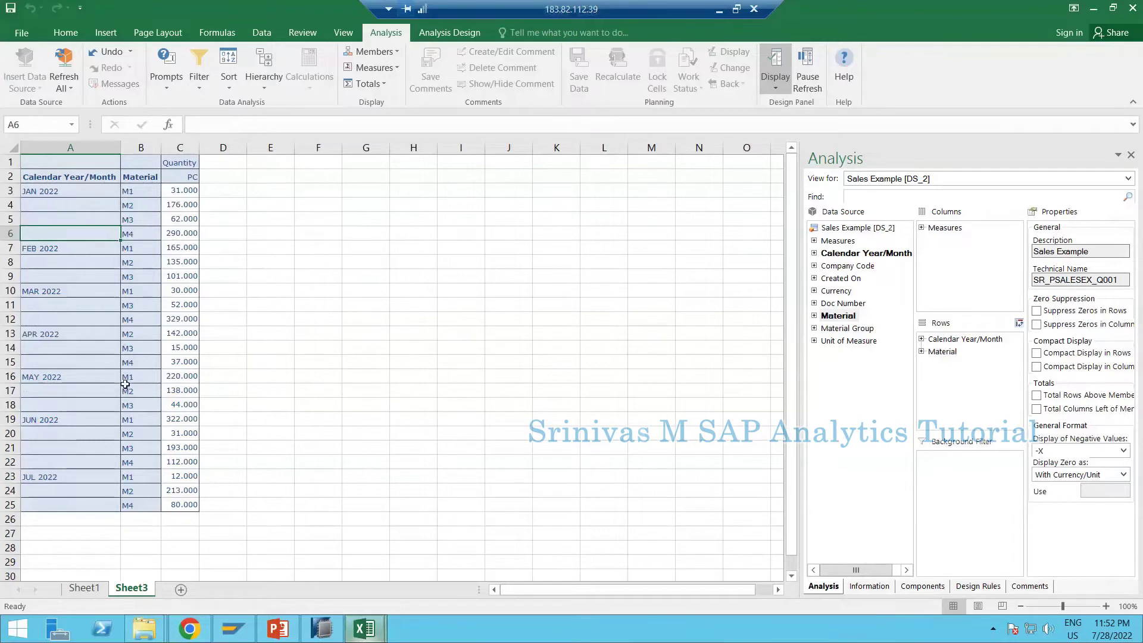
left_click(11, 347)
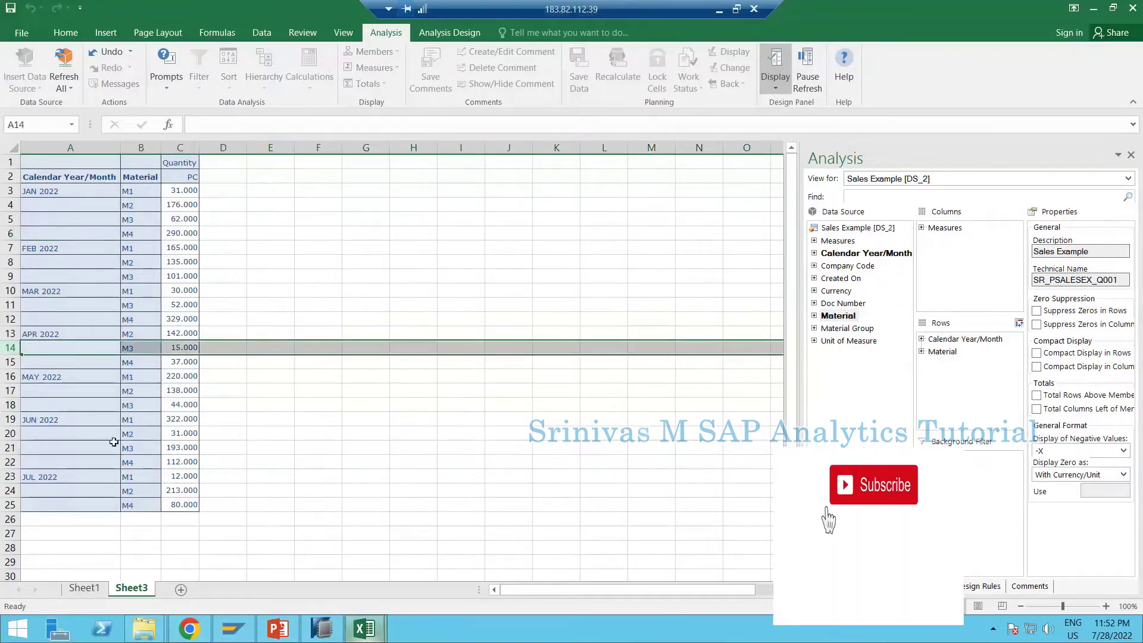
Reactivate the BEx condition "Supress < 50" for the crosstab.
right_click(100, 234)
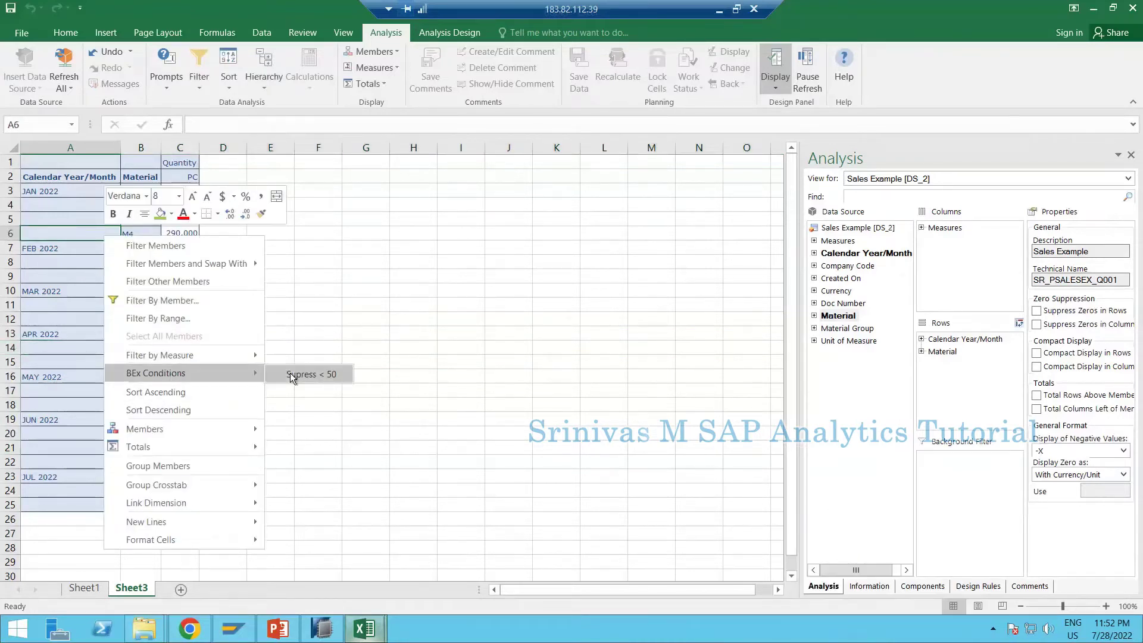
left_click(290, 372)
left_click(130, 252)
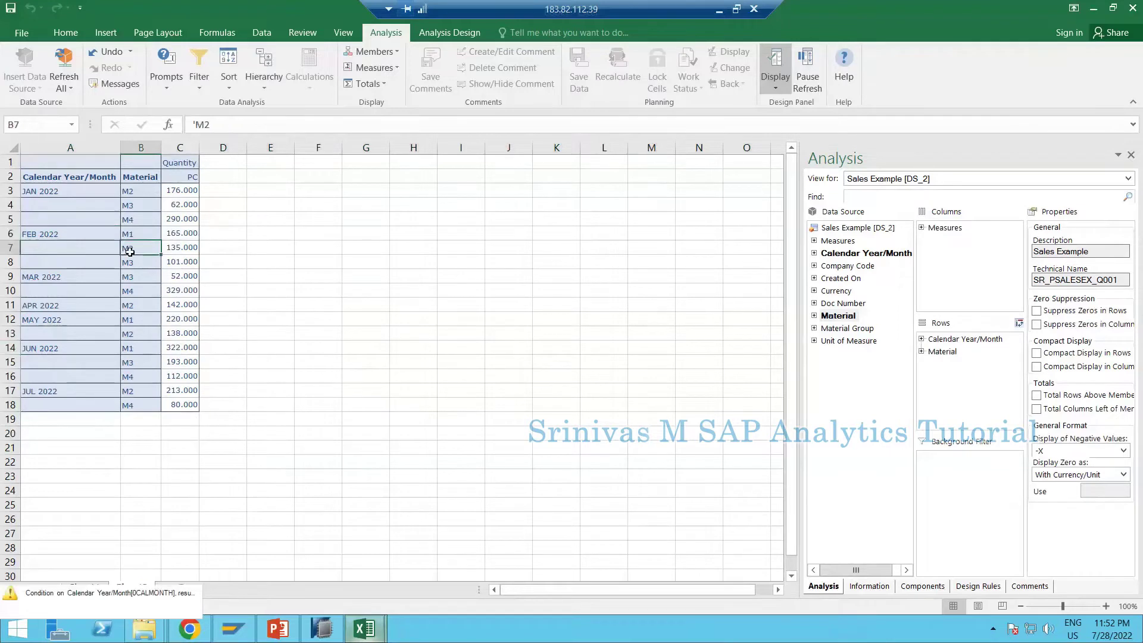
Switch off the BEx condition "Supress < 50" again, from a member in the Material column.
mouse_move(335, 622)
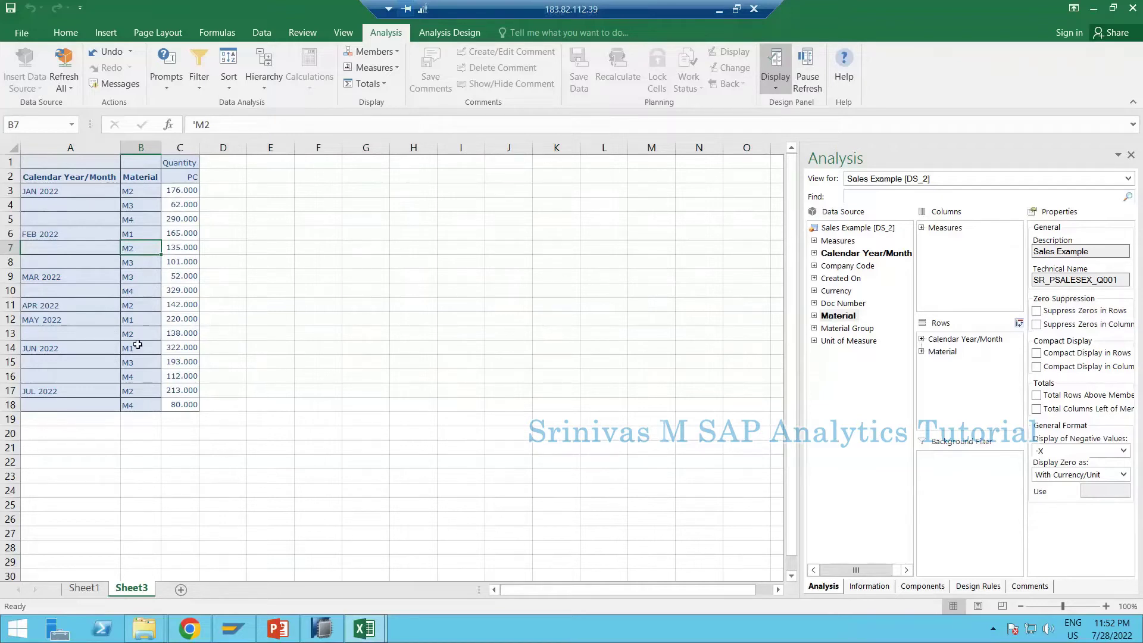
right_click(125, 261)
mouse_move(226, 398)
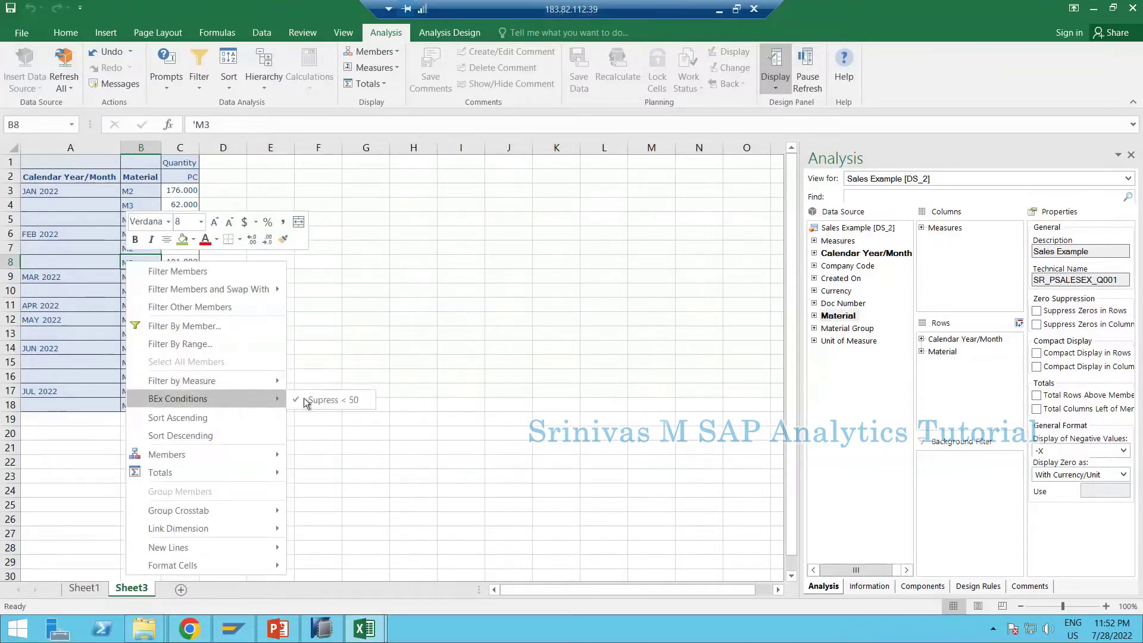
left_click(306, 400)
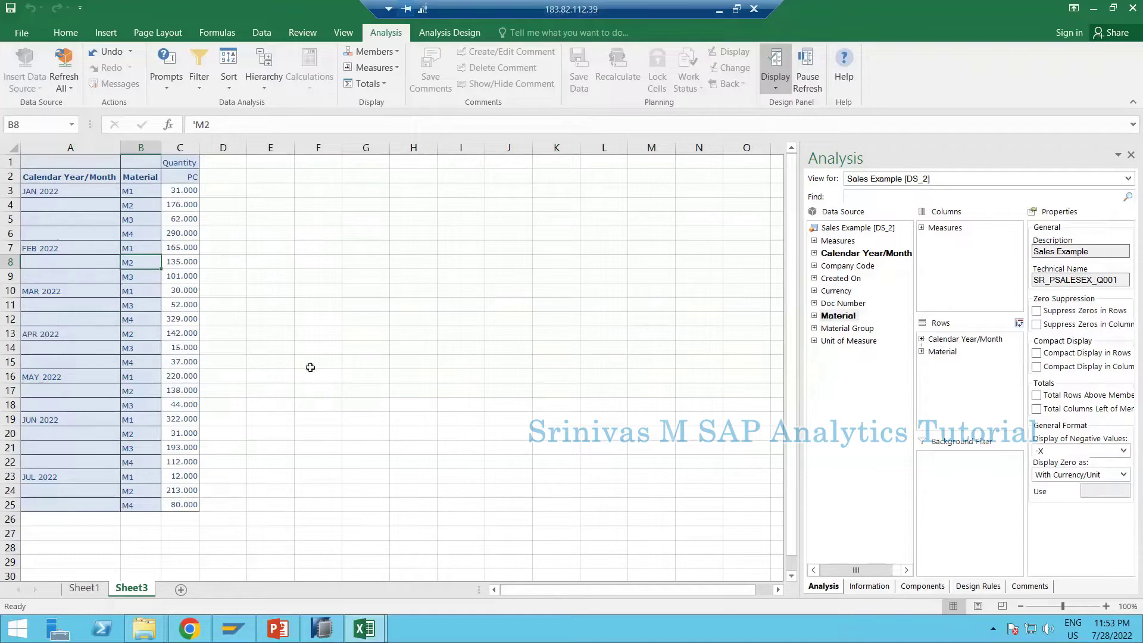
Switch to SAP HANA Studio, make the condition "Supress < 50" inactive and save query SR_PSALESEX_Q001.
left_click(321, 629)
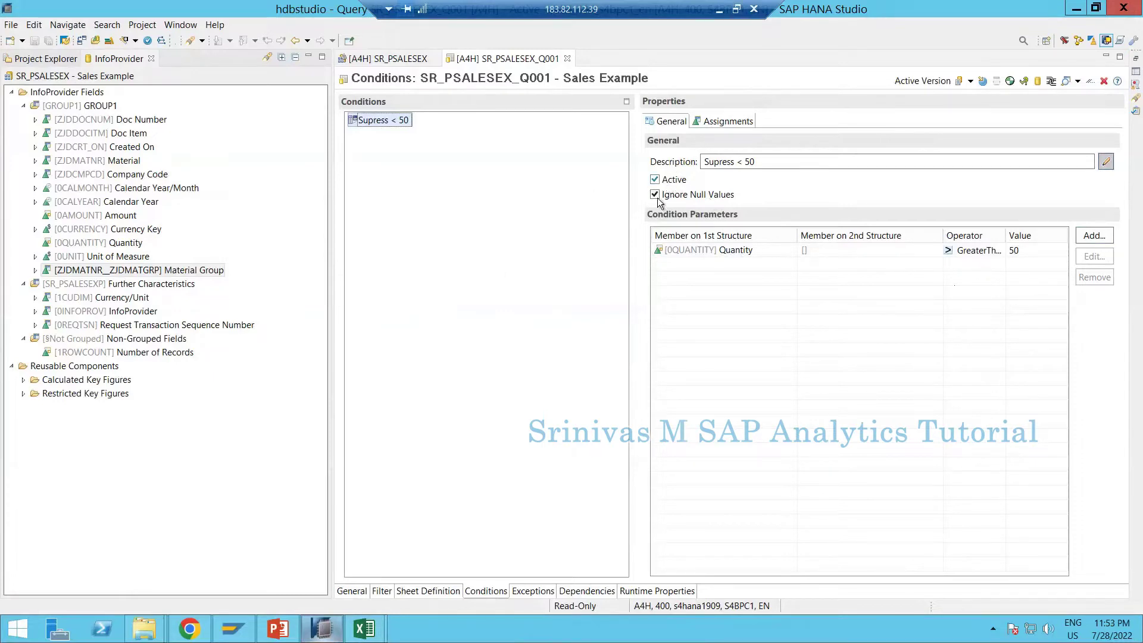
left_click(365, 629)
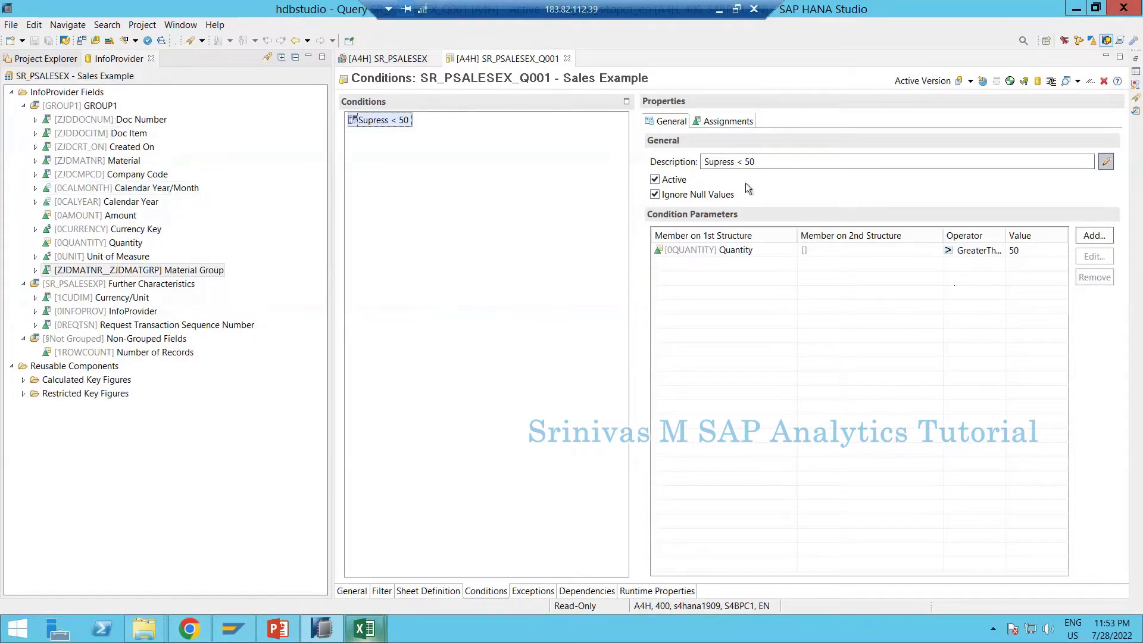
left_click(672, 184)
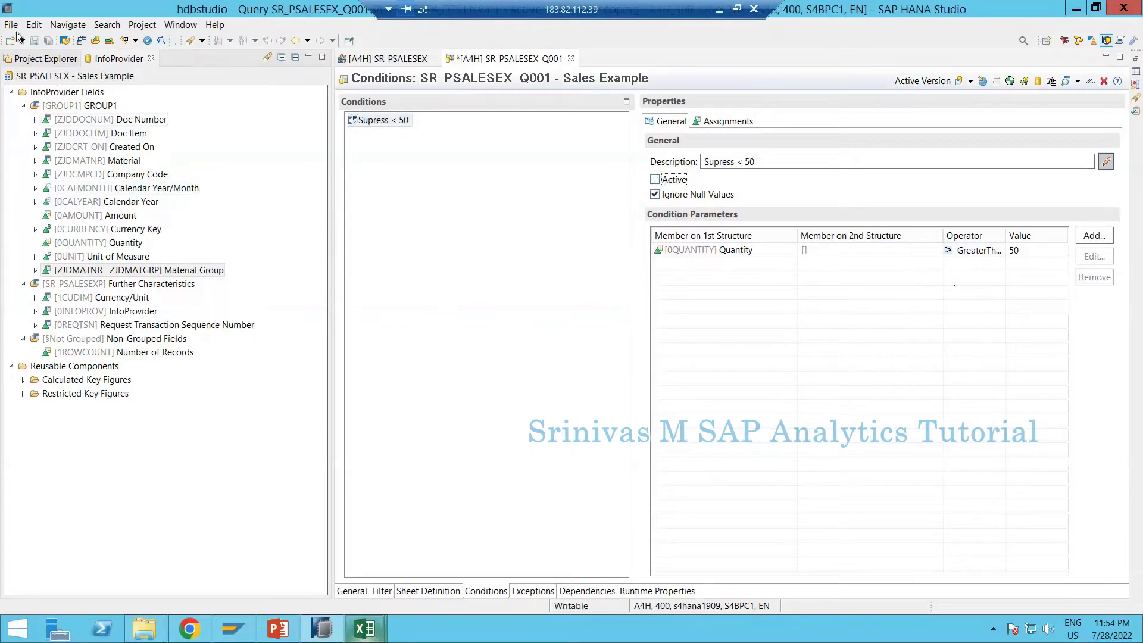
left_click(34, 41)
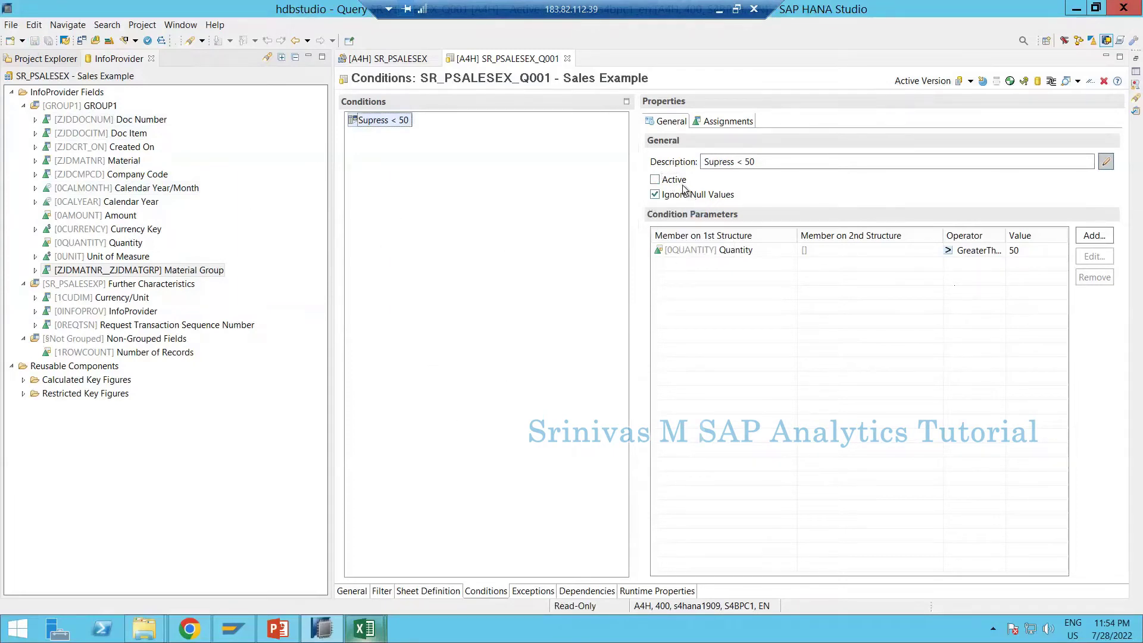
In the Book1 workbook in Excel, insert the Sales Example data source on a new sheet for Calendar Year/Month 01.2022 to 12.2022.
left_click(364, 629)
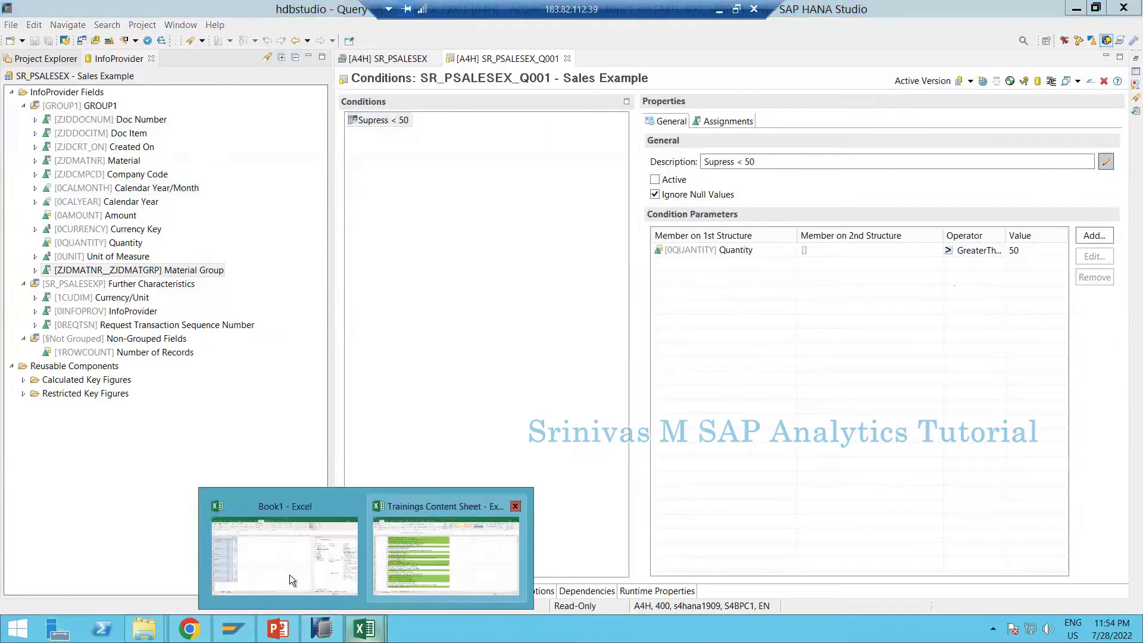
left_click(252, 544)
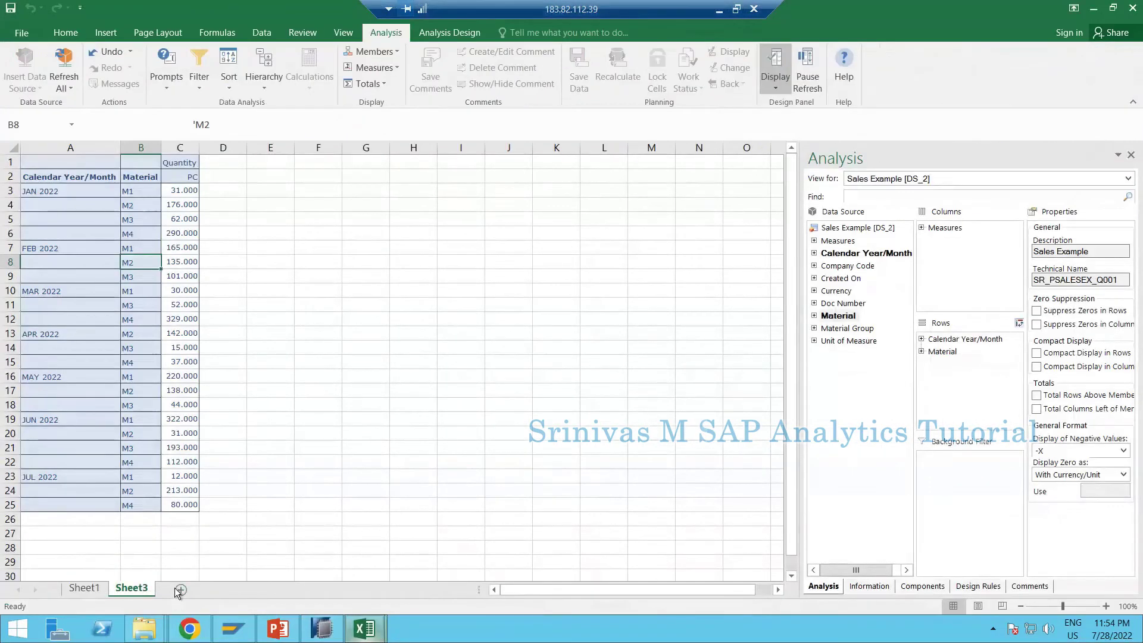
left_click(179, 589)
left_click(27, 83)
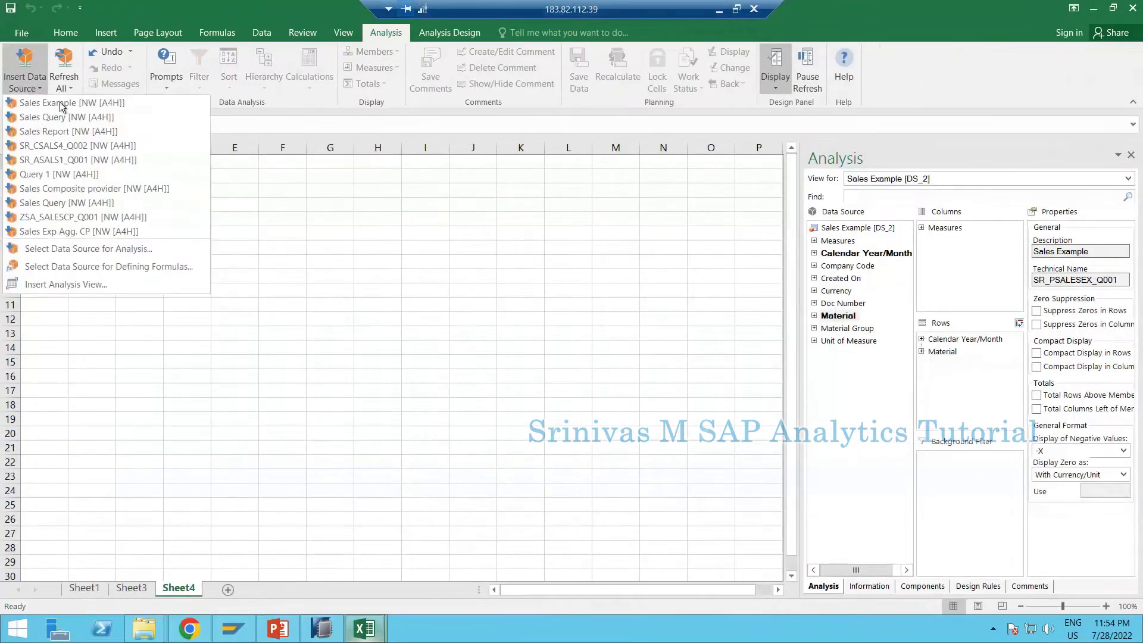
left_click(61, 104)
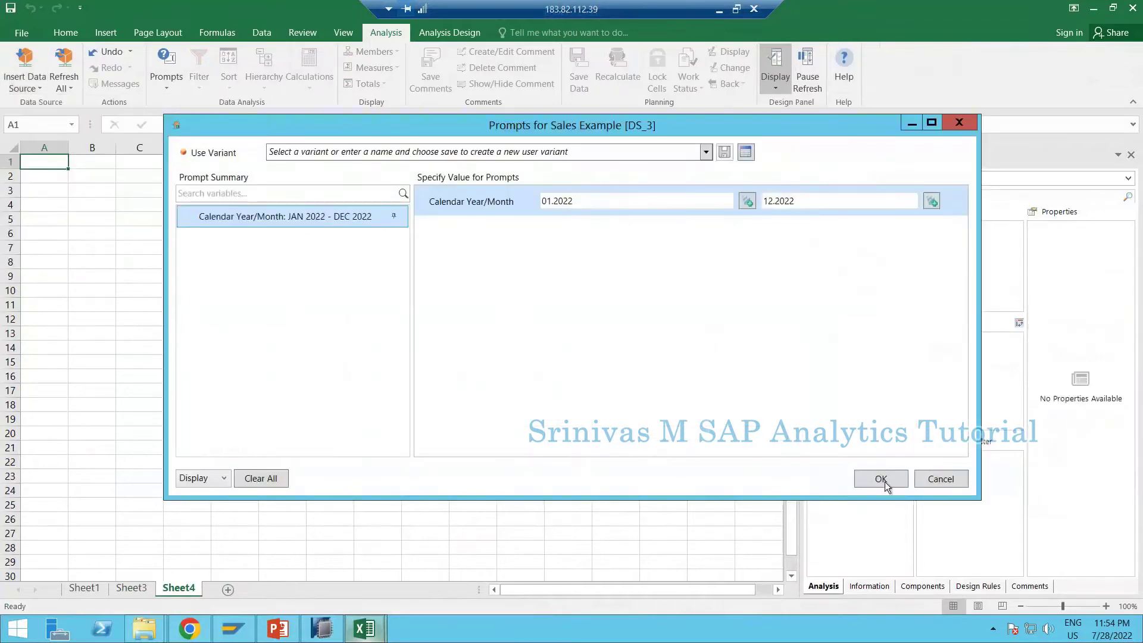
left_click(881, 479)
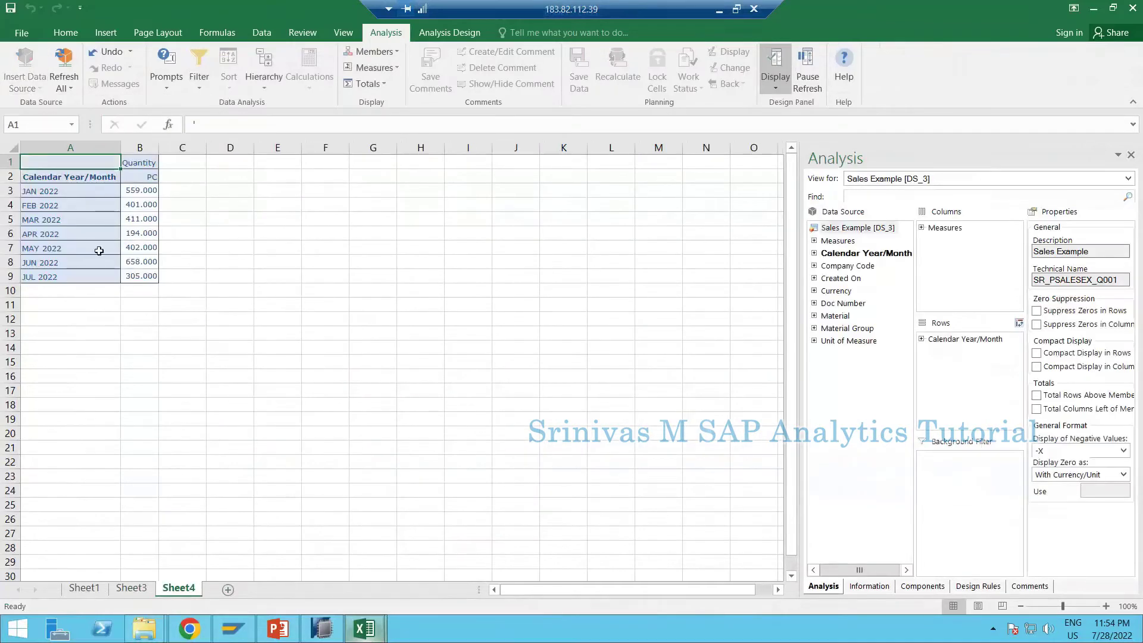
Add Material to the rows below Calendar Year/Month and activate the BEx condition "Supress < 50" in the new crosstab.
left_click(844, 320)
left_click_drag(844, 319, 953, 354)
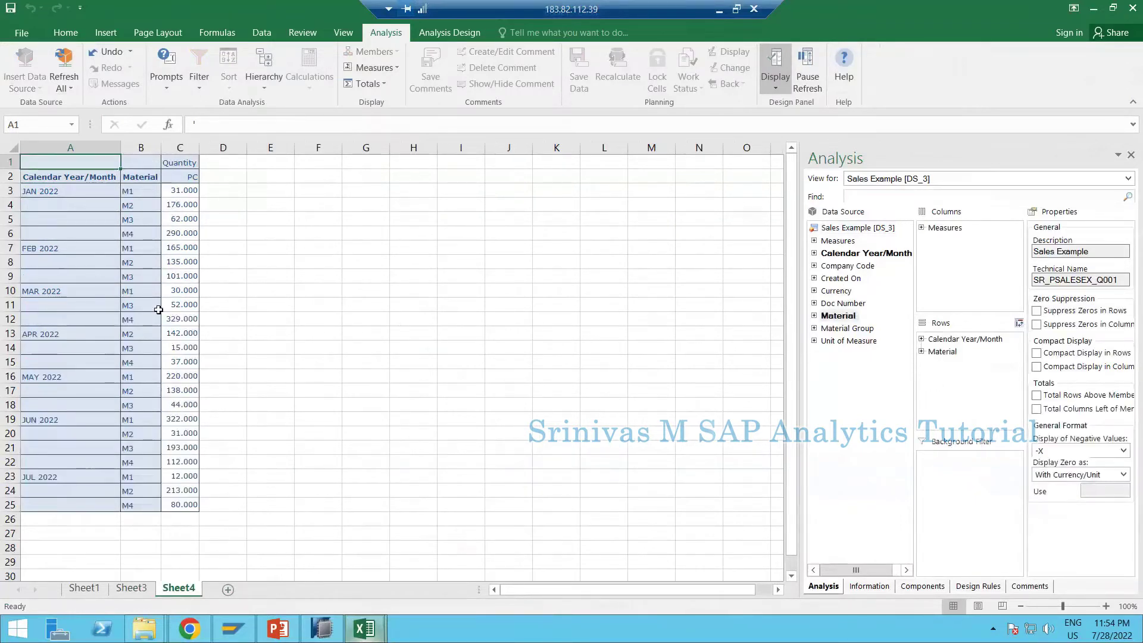
right_click(149, 266)
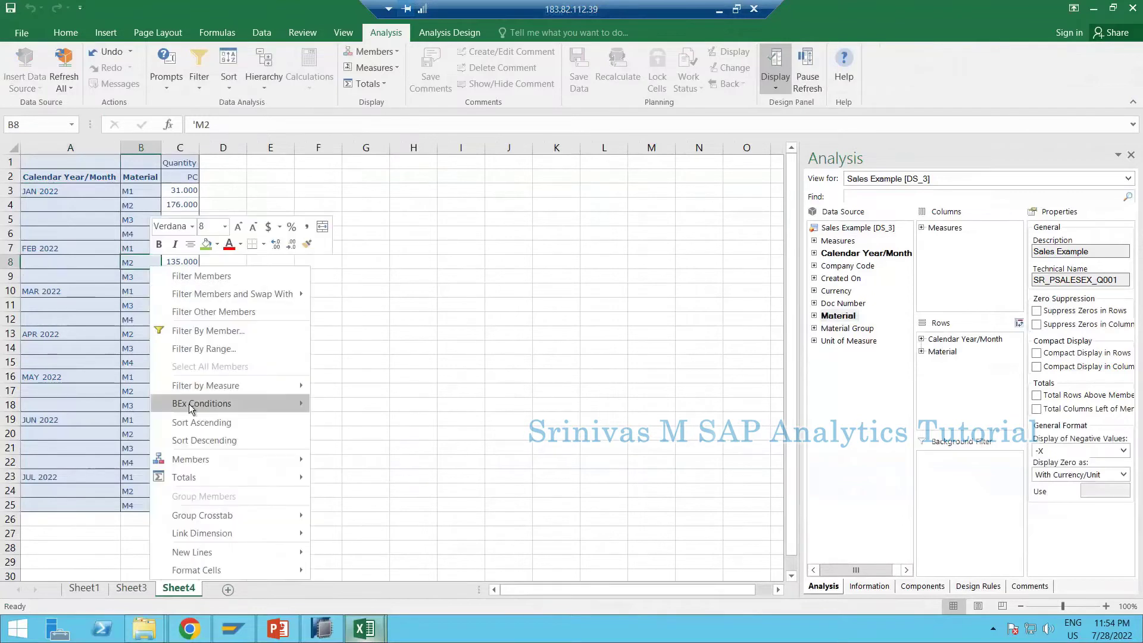
mouse_move(243, 403)
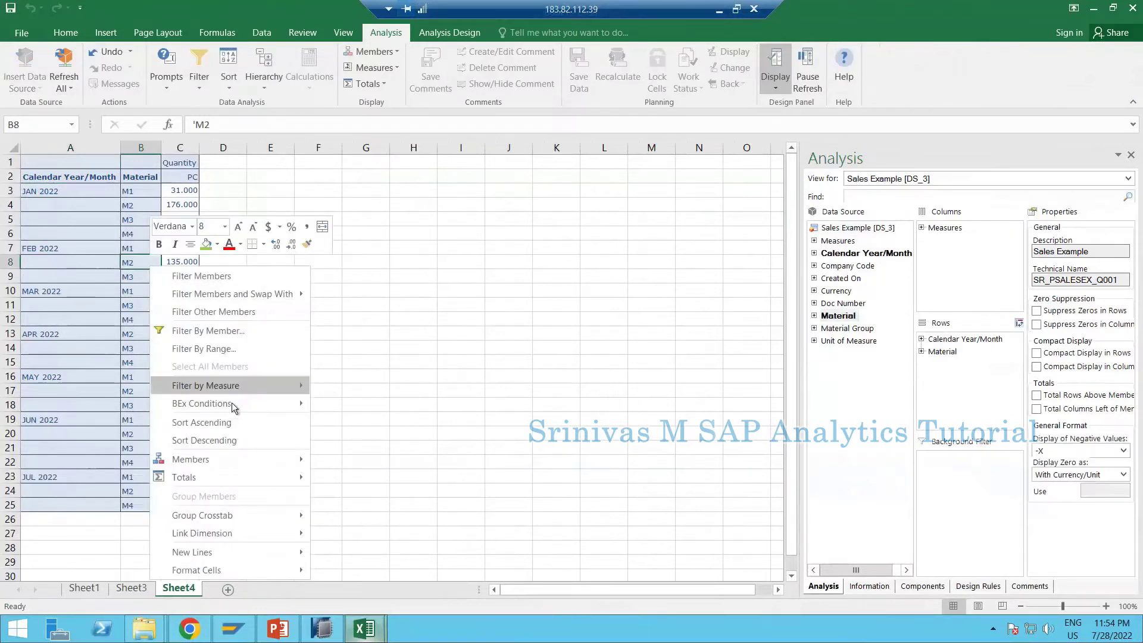
mouse_move(277, 408)
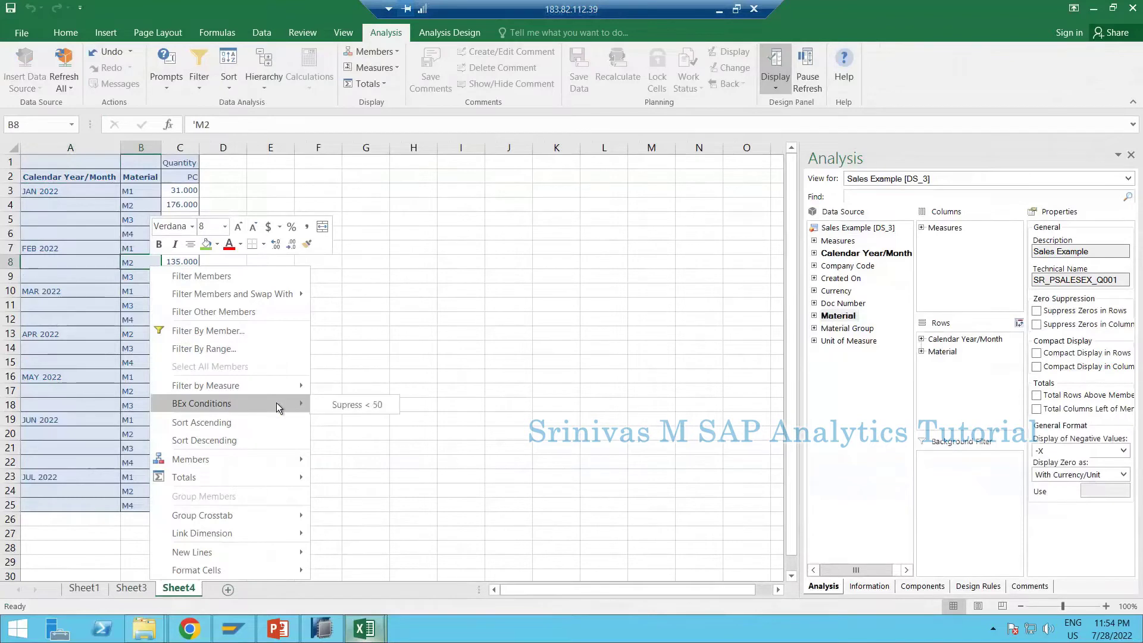
left_click(357, 405)
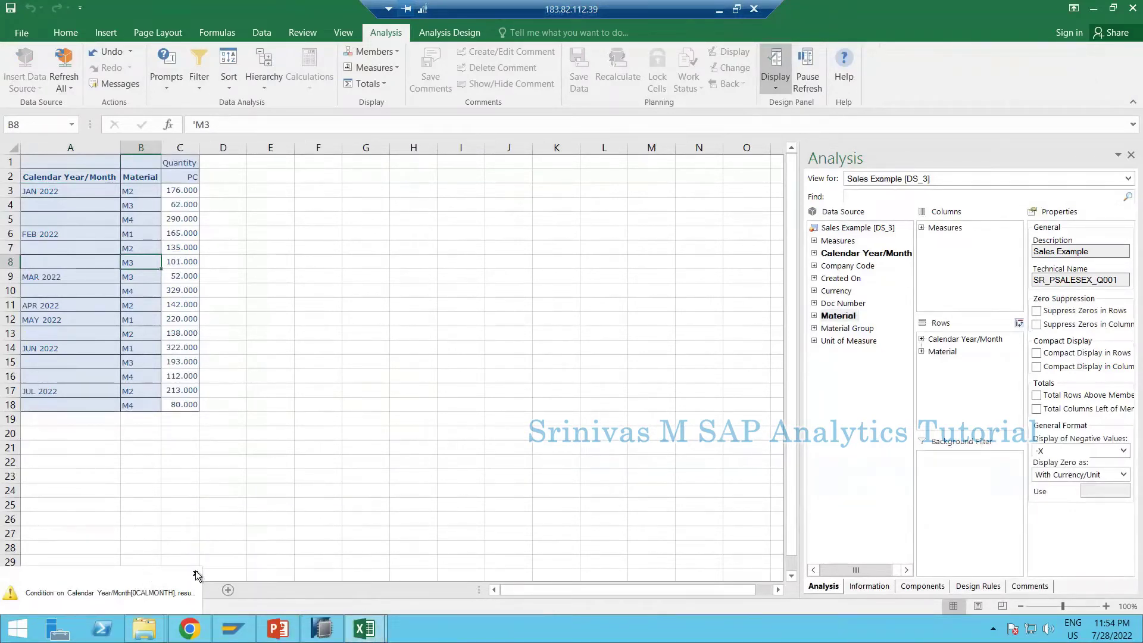
left_click(195, 573)
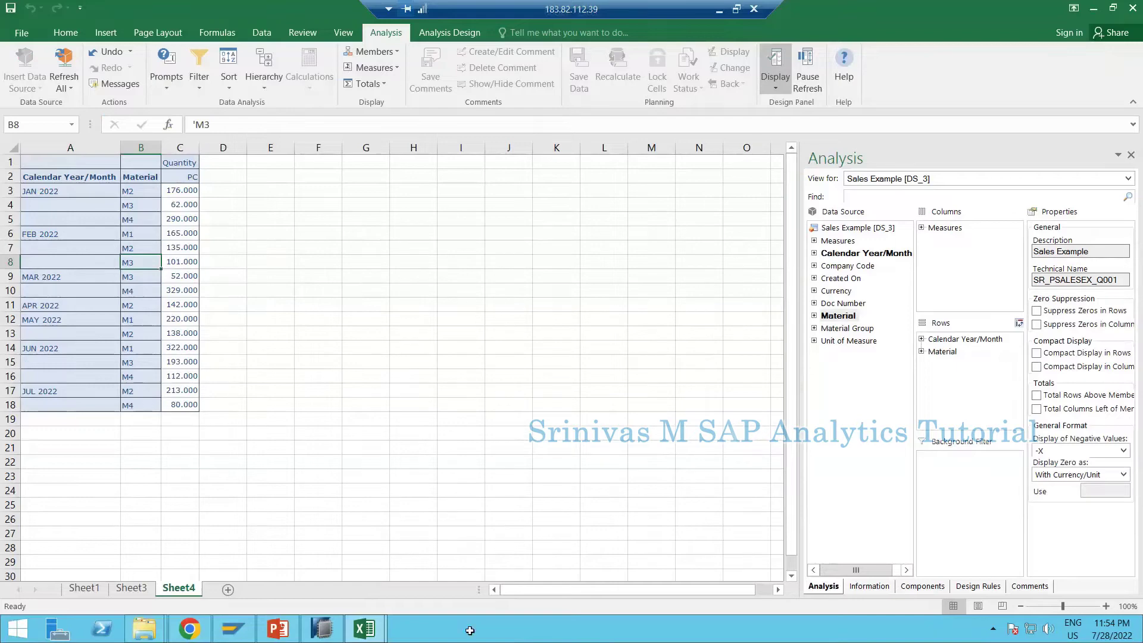
Switch to SAP HANA Studio and set the query condition "Supress < 50" to active again.
left_click(371, 639)
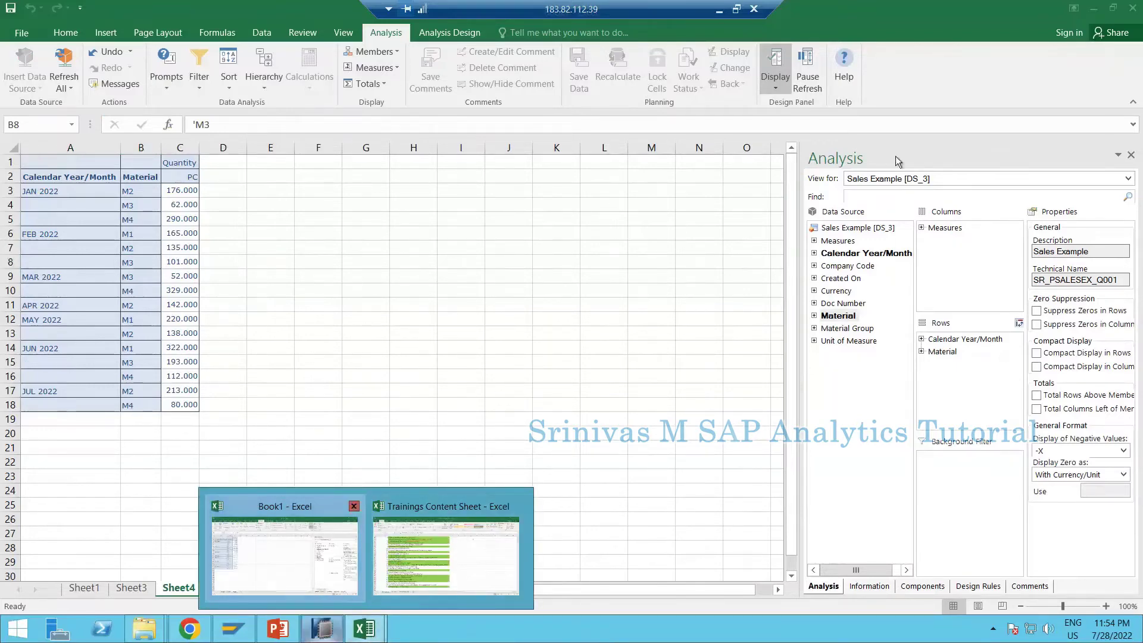
key("alt+Tab")
left_click(683, 181)
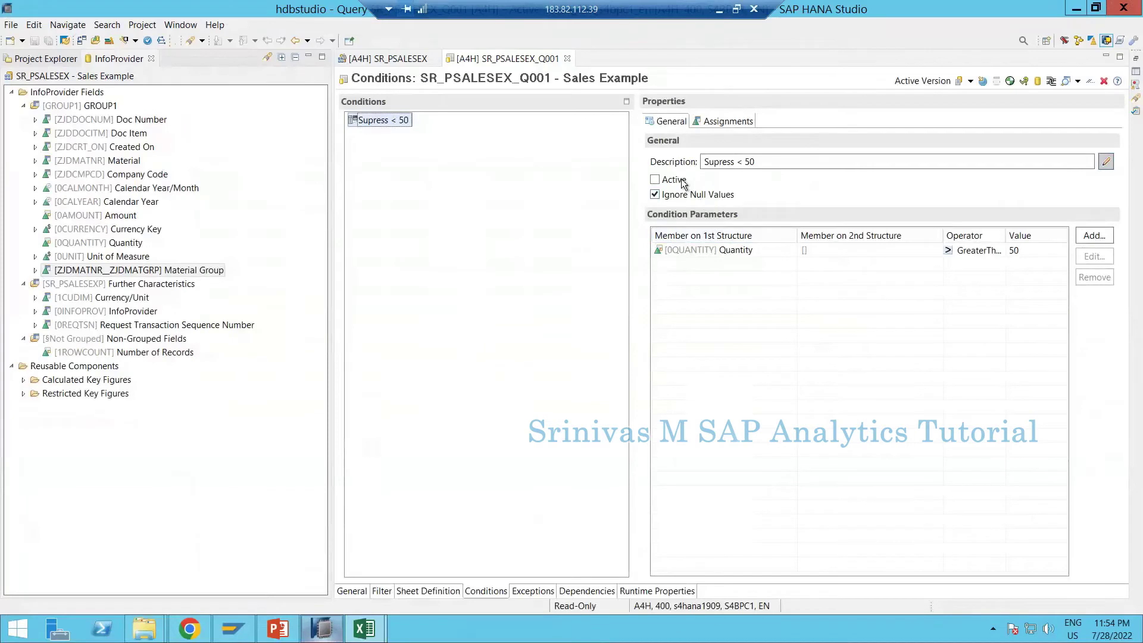
Review the characteristic assignments and general properties of the condition "Supress < 50".
left_click(715, 122)
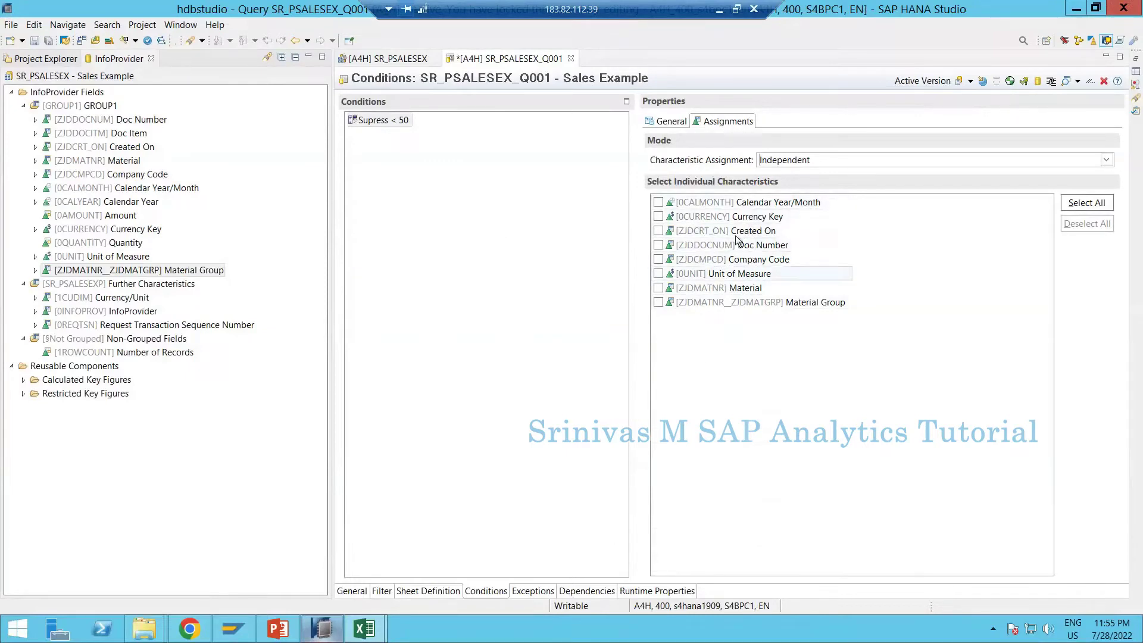
left_click(670, 121)
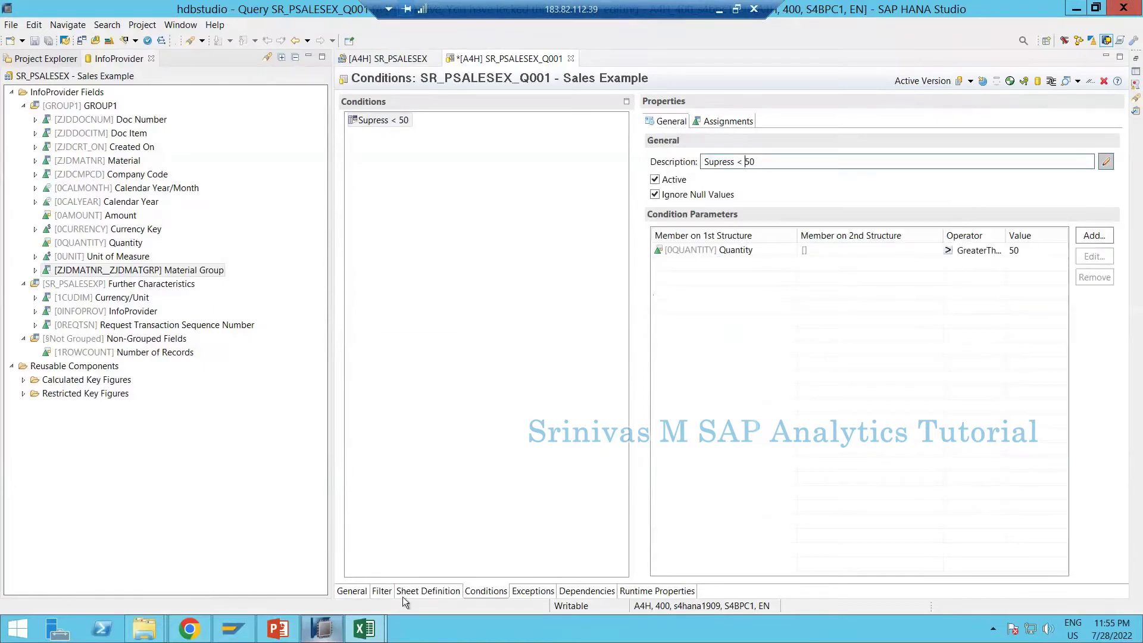
left_click(723, 121)
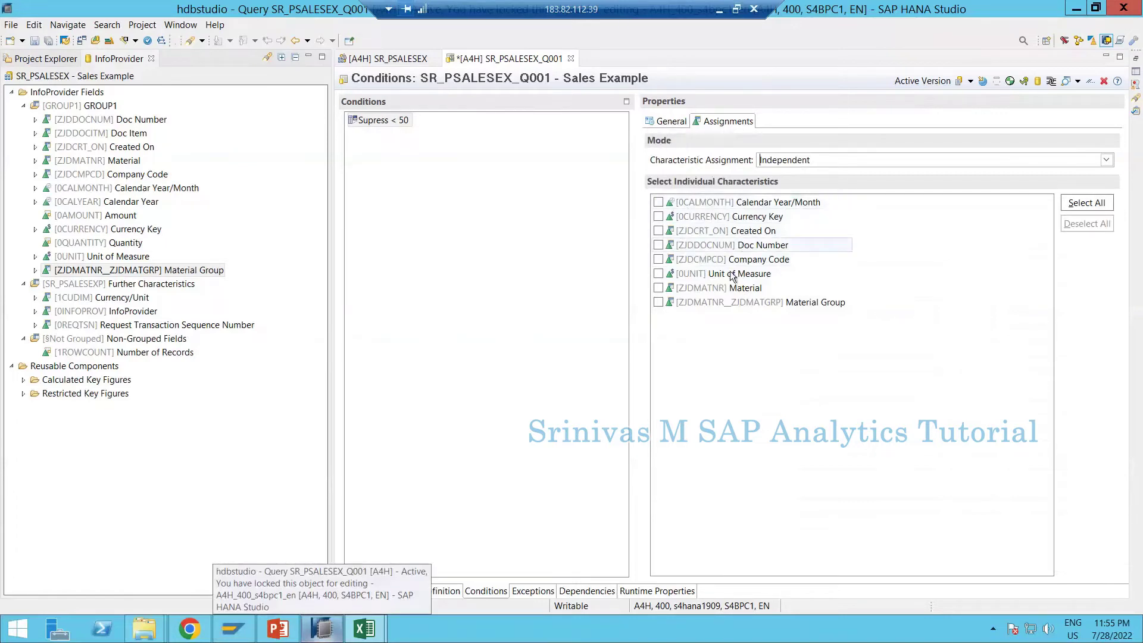
left_click(671, 121)
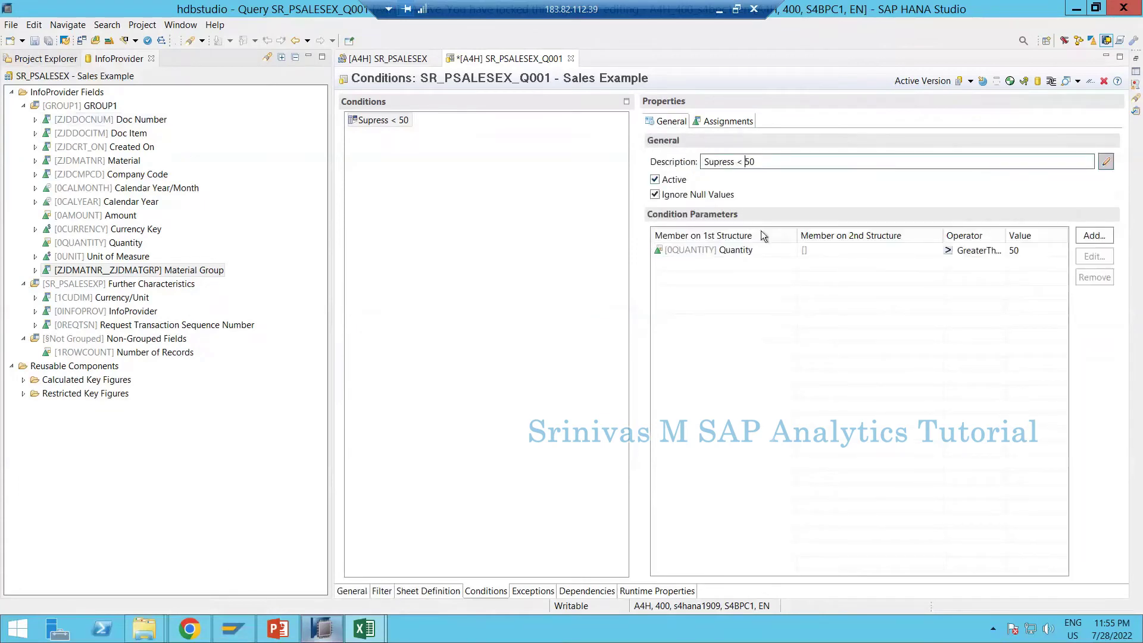
Open the query's exceptions, check the quantities in the Excel crosstab, and return to SAP HANA Studio.
left_click(533, 591)
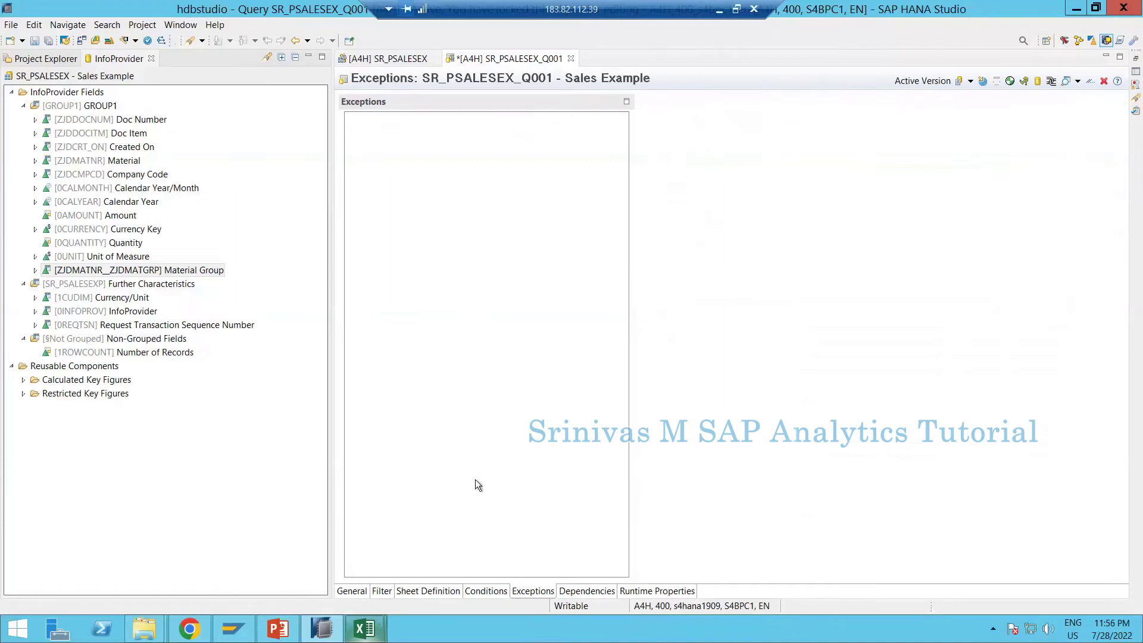
mouse_move(363, 636)
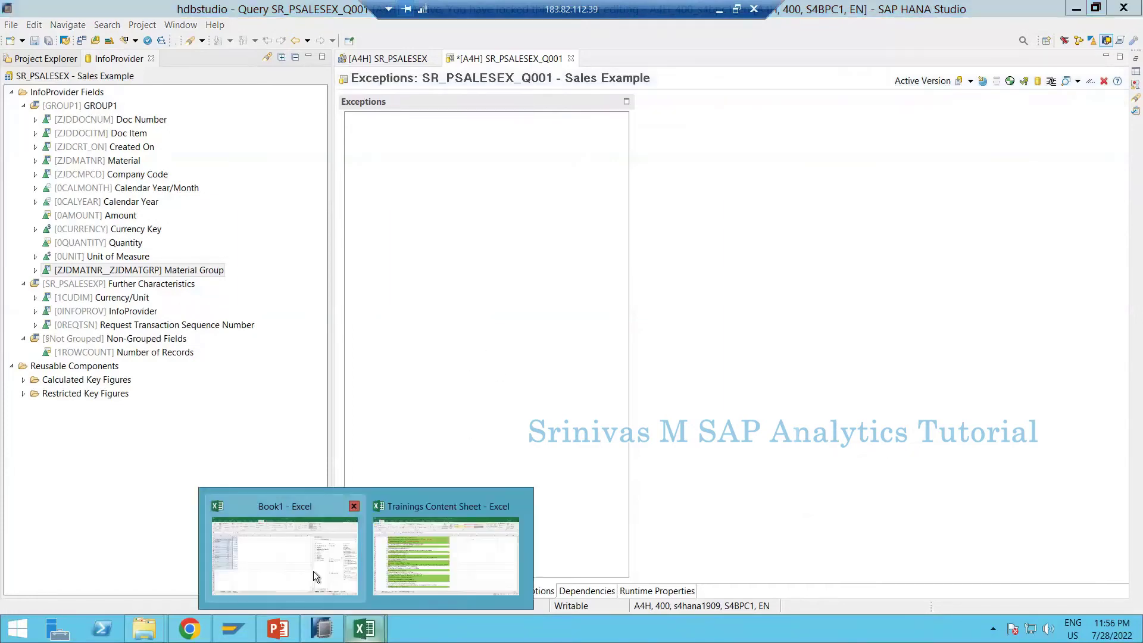
left_click(270, 566)
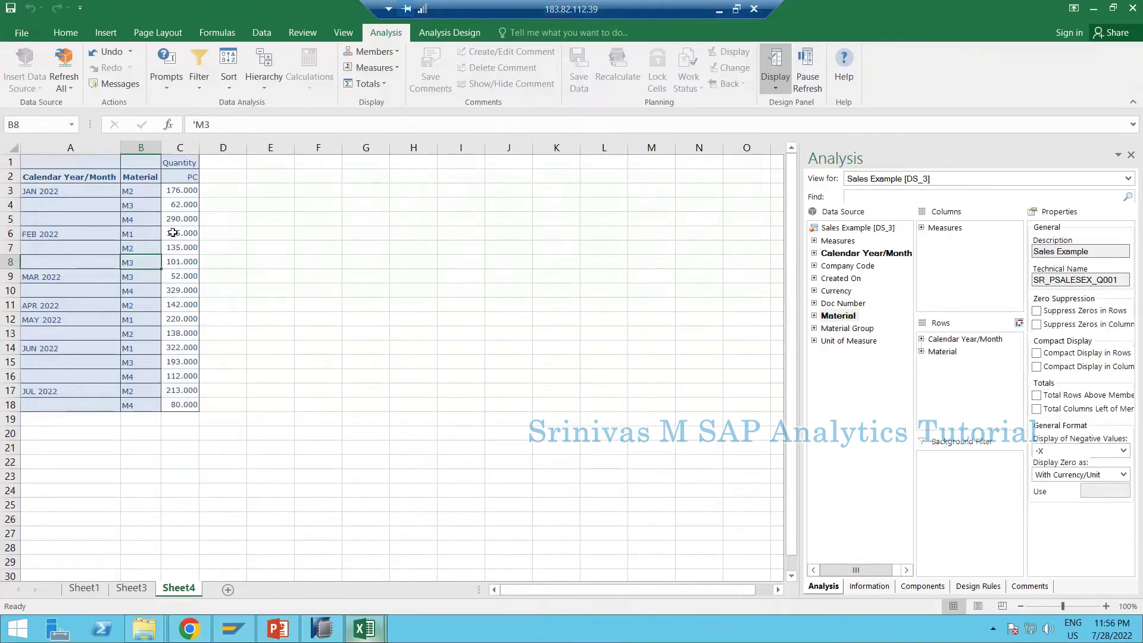
left_click(170, 351)
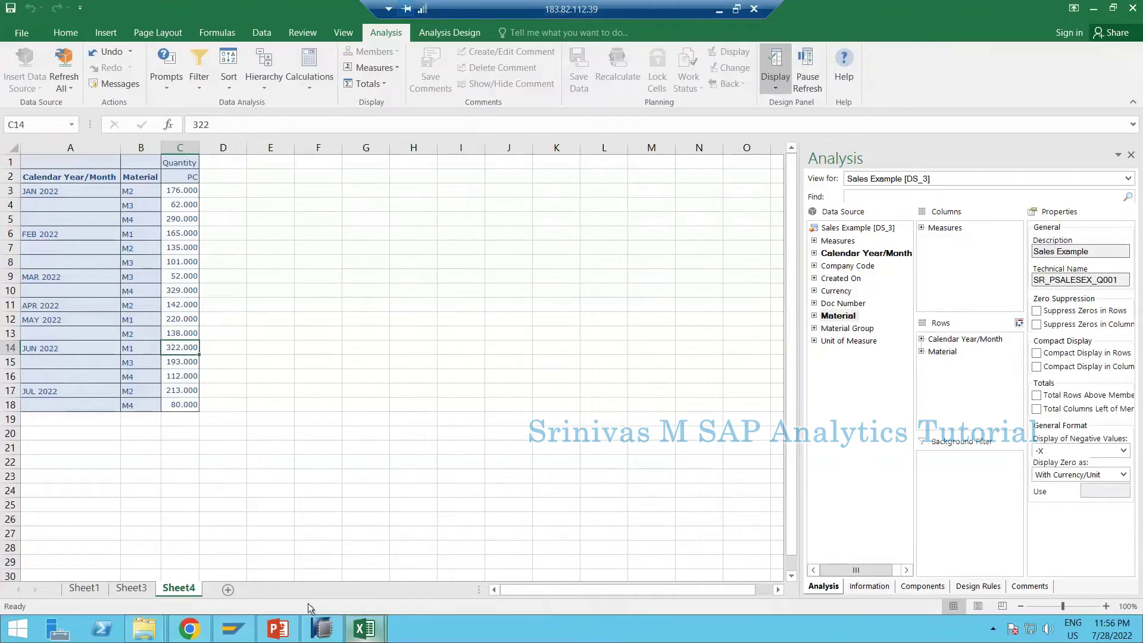
mouse_move(327, 632)
left_click(336, 596)
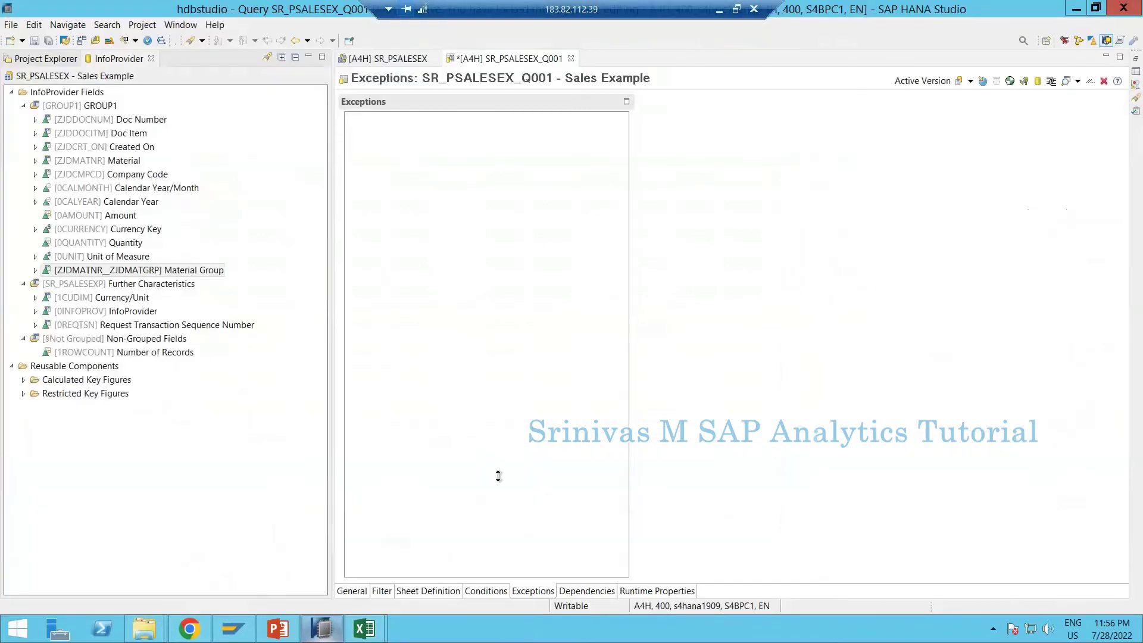
Create a new exception in query SR_PSALESEX_Q001.
right_click(433, 205)
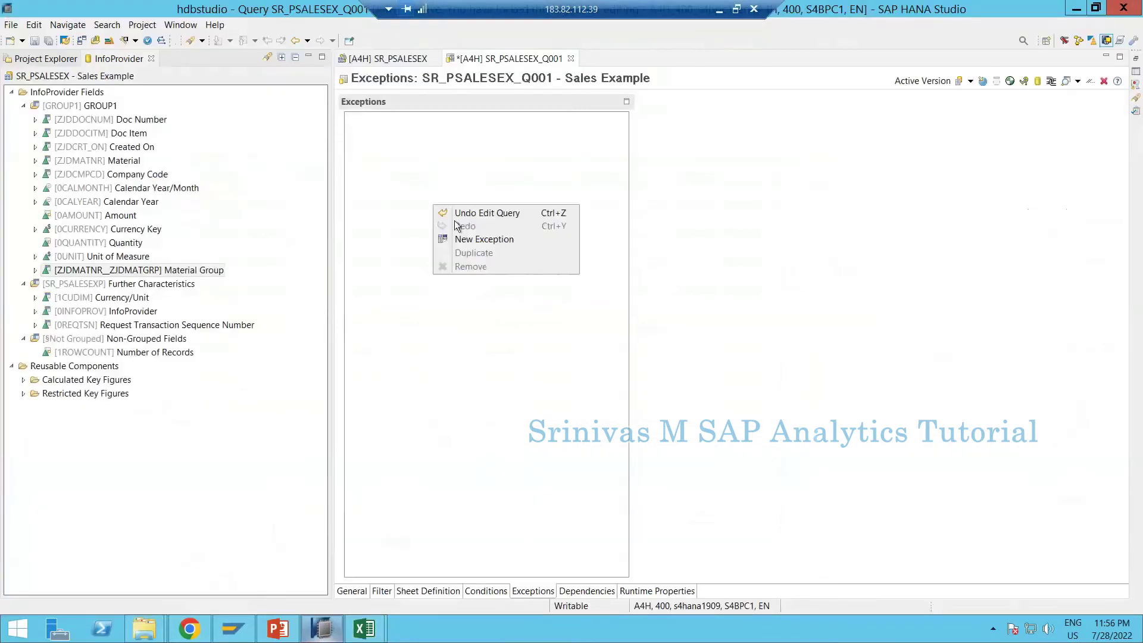
left_click(469, 240)
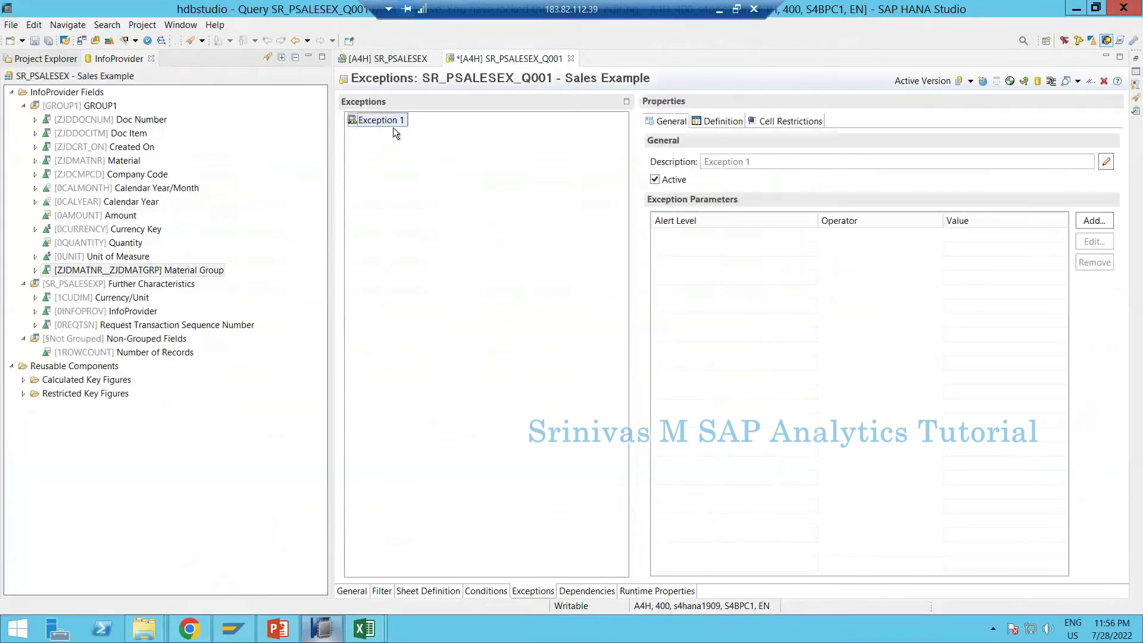
right_click(395, 202)
left_click(423, 155)
Set the new exception's description to "Traffic Lights".
left_click(1106, 162)
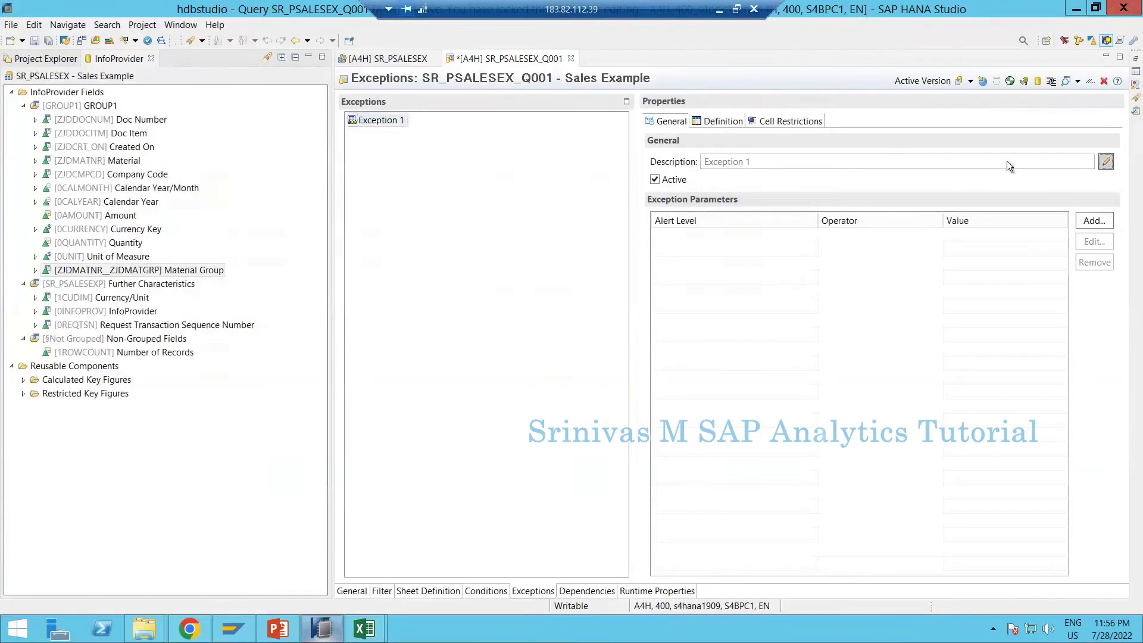
left_click(967, 162)
key("ctrl+a")
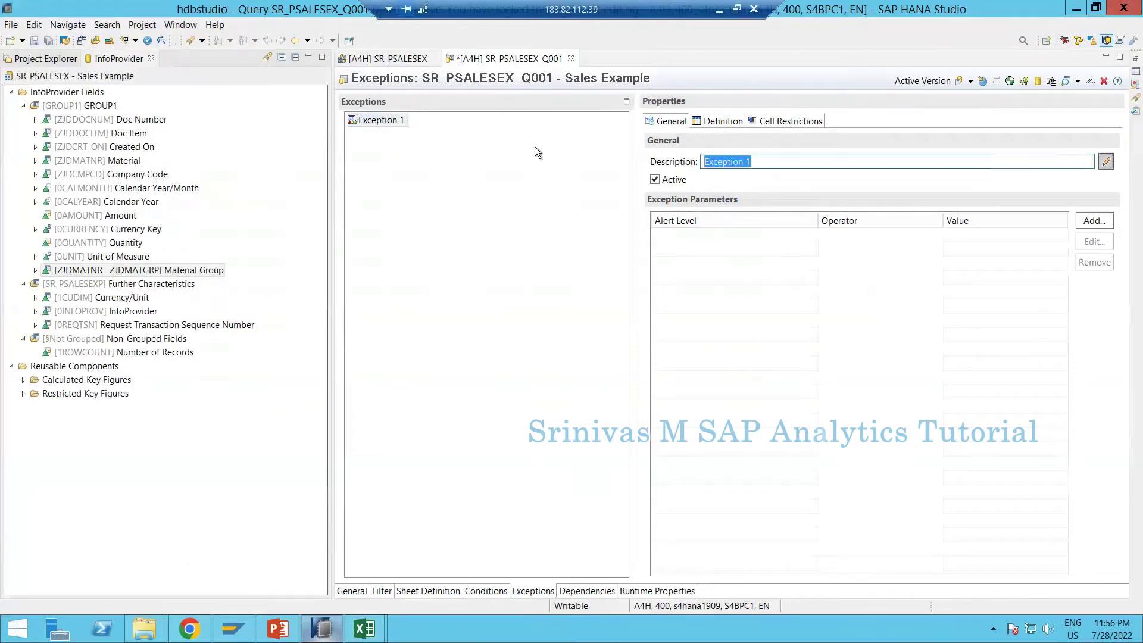
type("TRa")
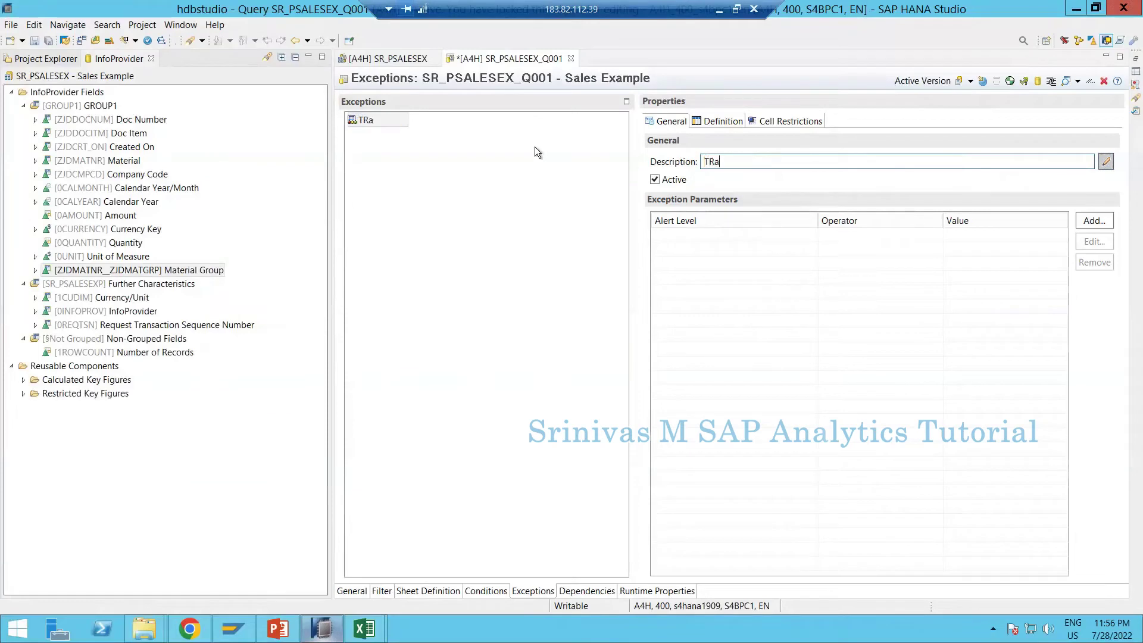
key("BackSpace")
key("BackSpace")
type("raffic Lights")
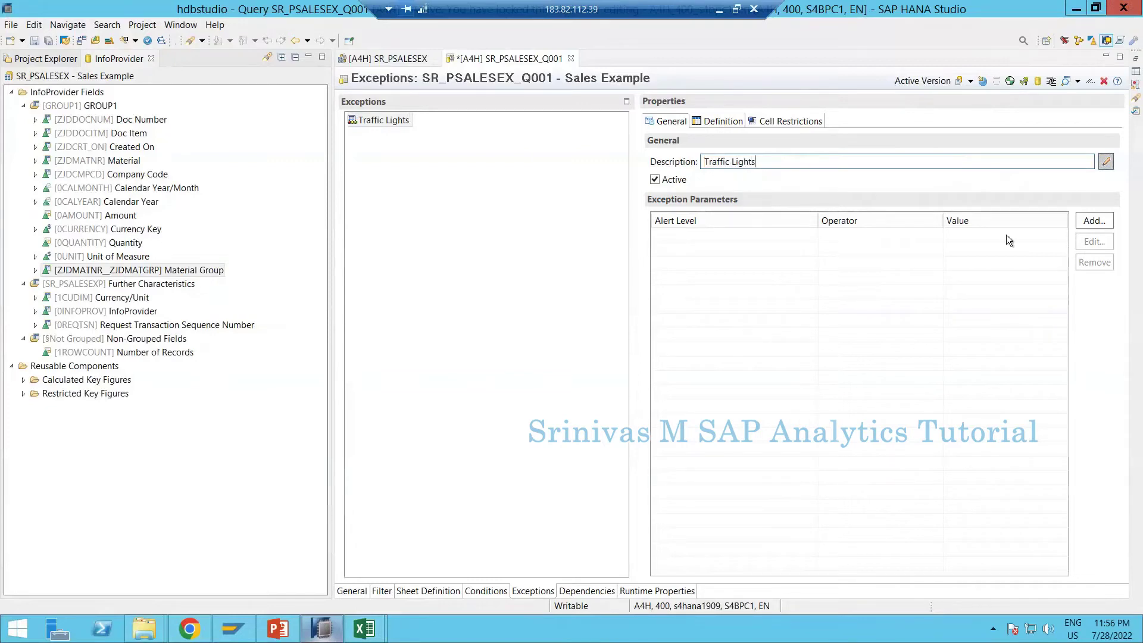
Start a new exception parameter for Traffic Lights with alert level Bad1 and comparison operator LessThan.
left_click(1094, 221)
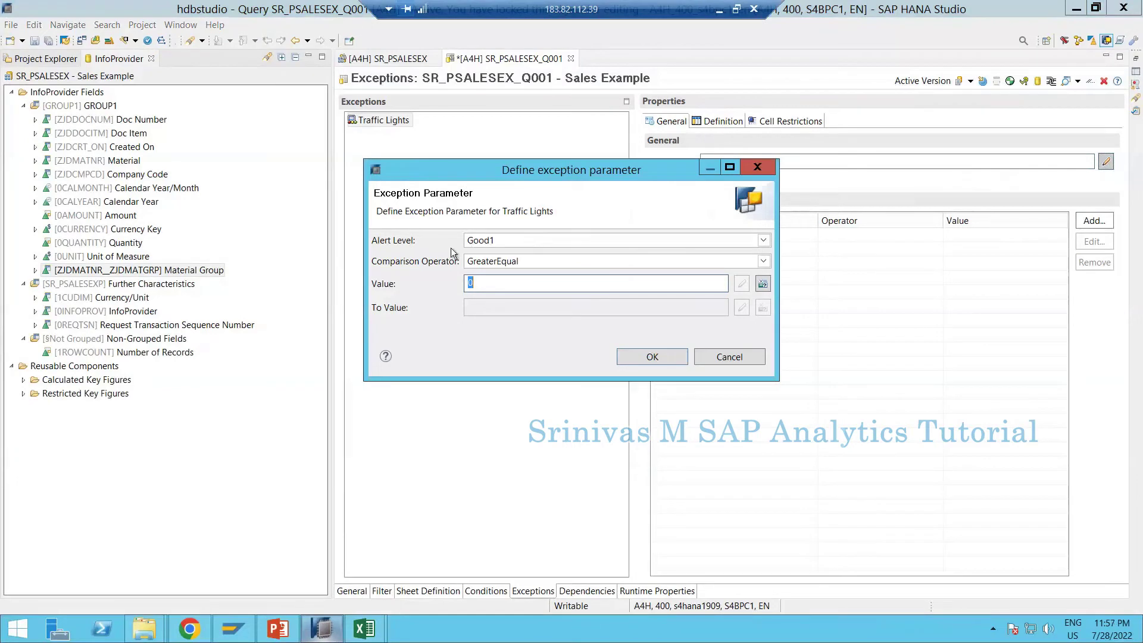
left_click(763, 241)
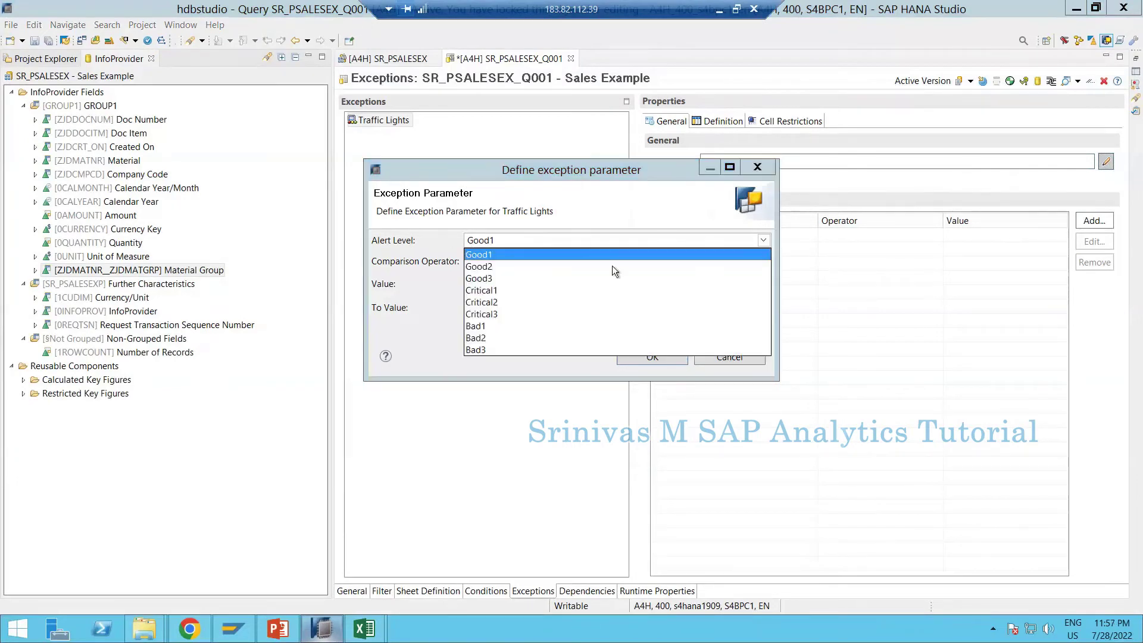
left_click(487, 327)
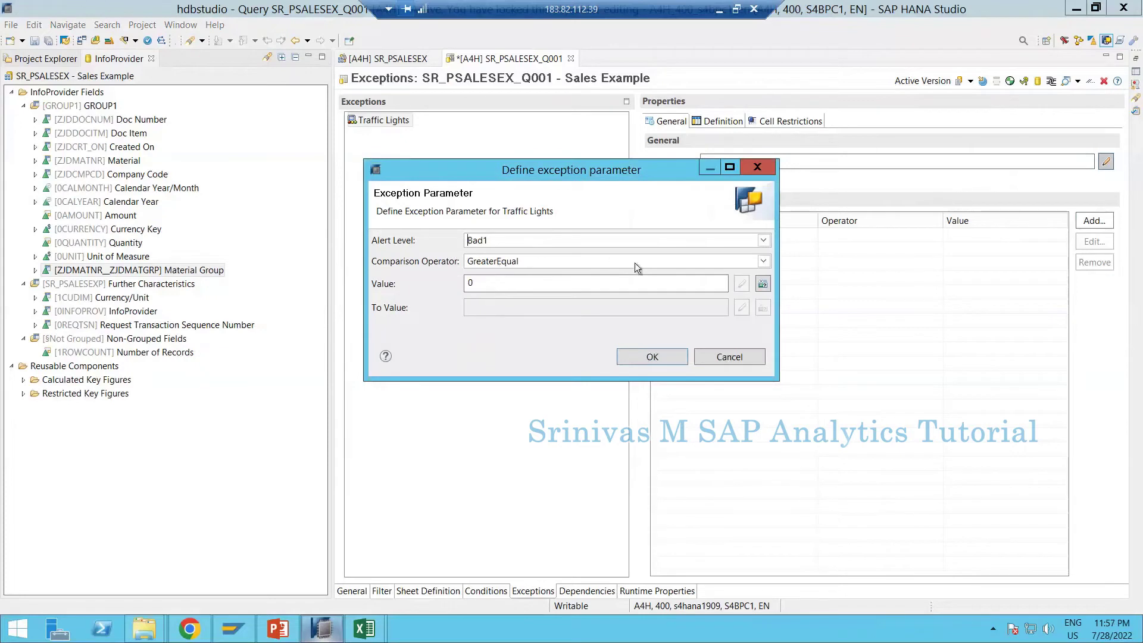
left_click(764, 261)
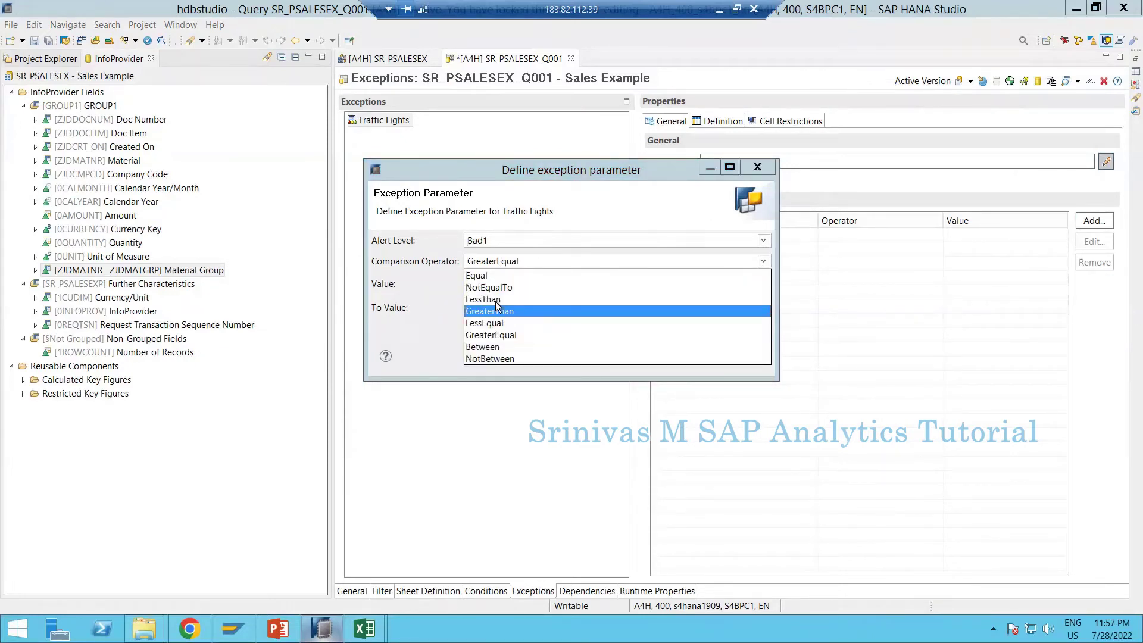
left_click(494, 300)
key("Tab")
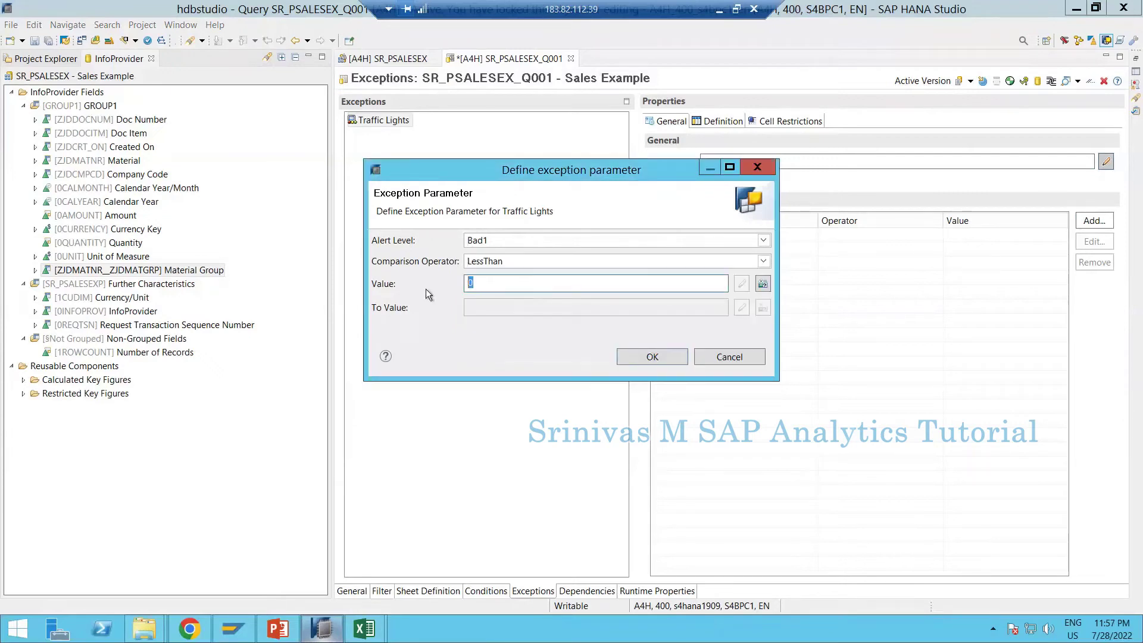
Switch to Excel and deactivate the BEx condition "Supress < 50" in the Sheet4 crosstab.
left_click(379, 633)
left_click(327, 563)
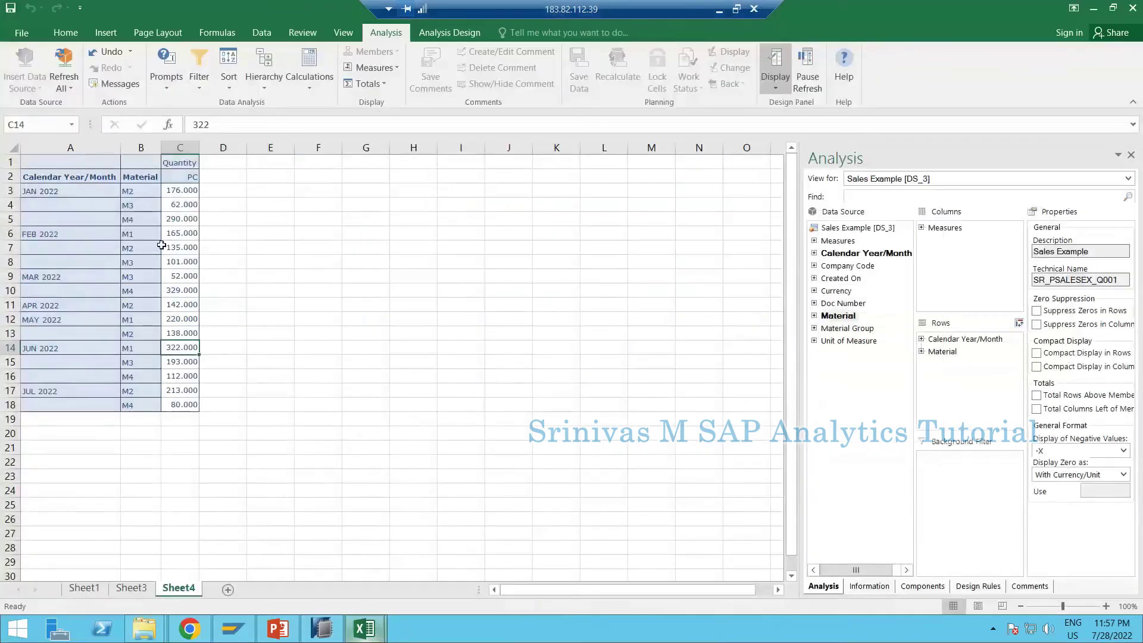
right_click(124, 276)
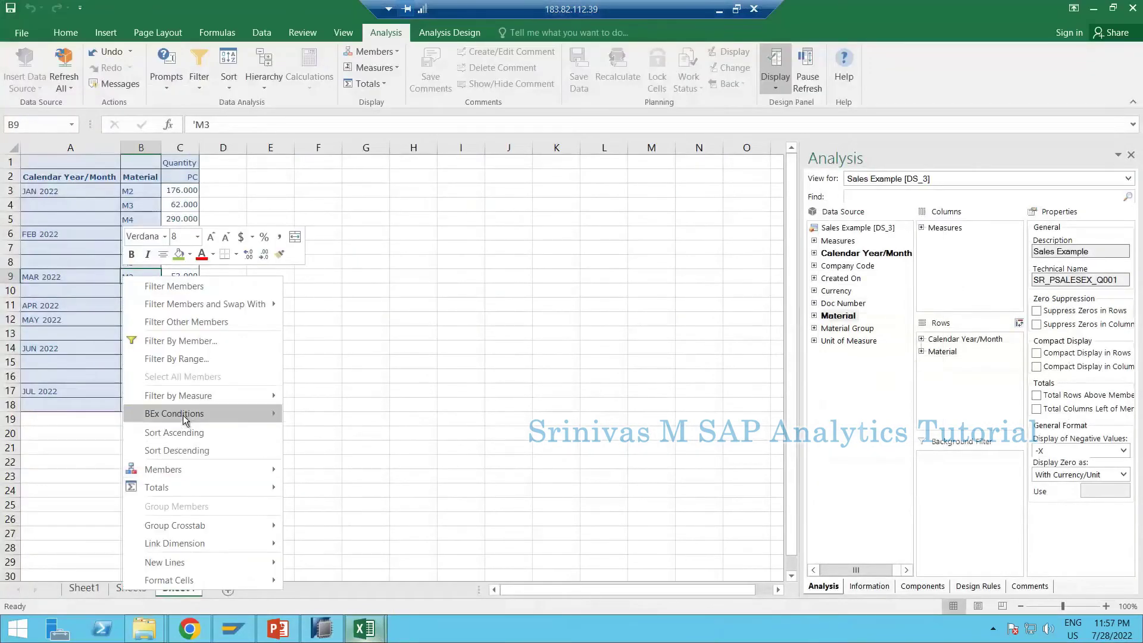
mouse_move(184, 415)
left_click(316, 416)
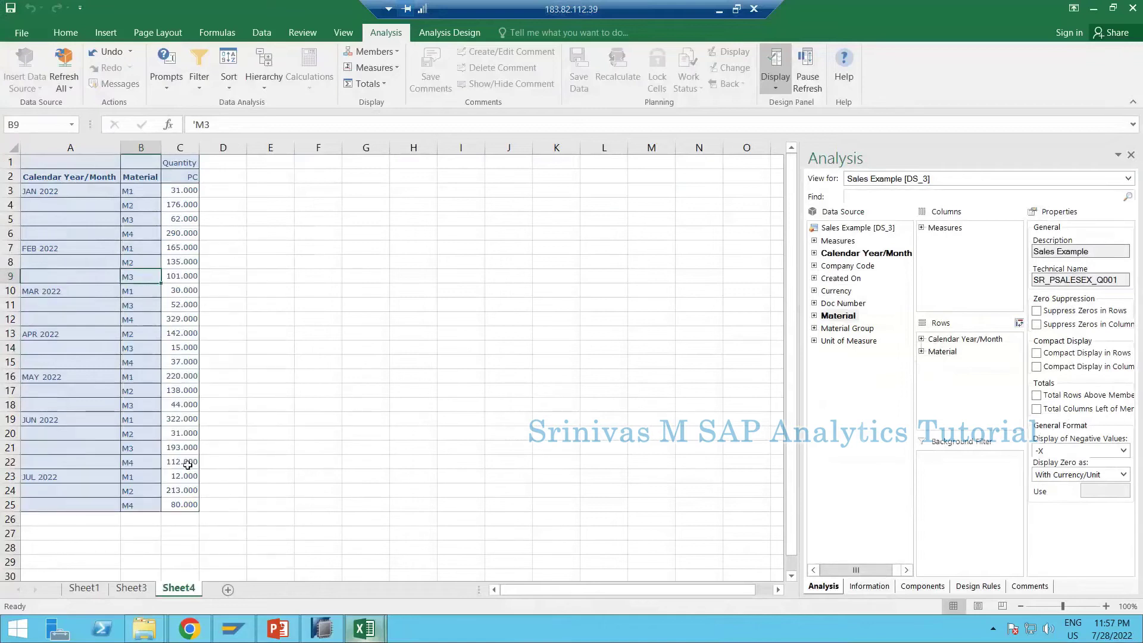
Check the crosstab's quantities below 50 for JUL, JUN, MAY and APR 2022.
left_click(181, 475)
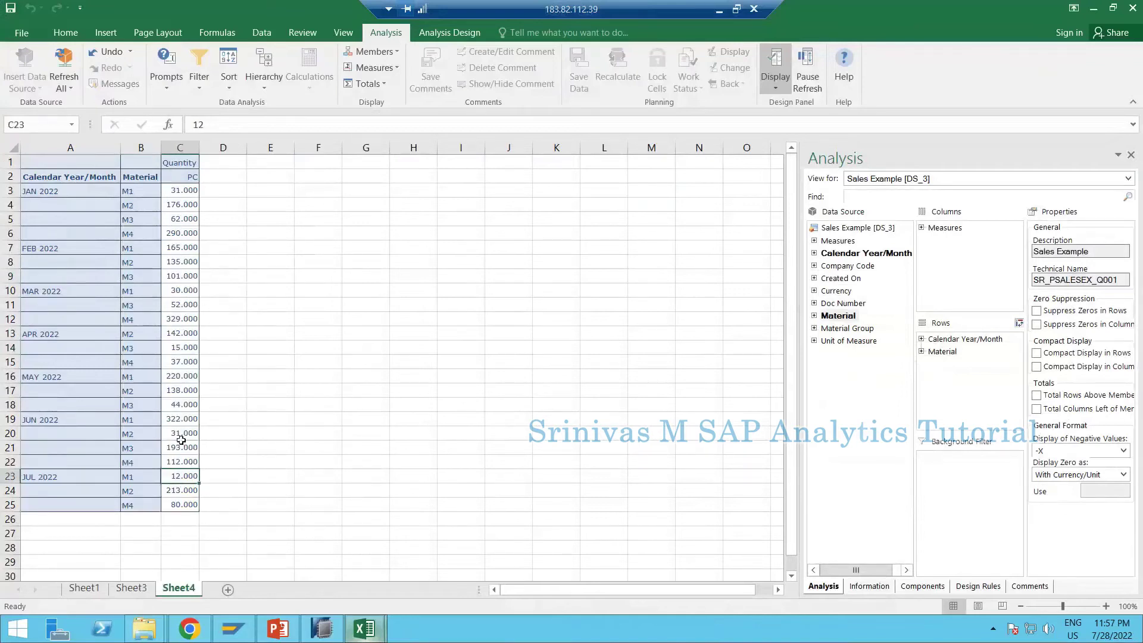
left_click(183, 433)
left_click(188, 404)
left_click(184, 348)
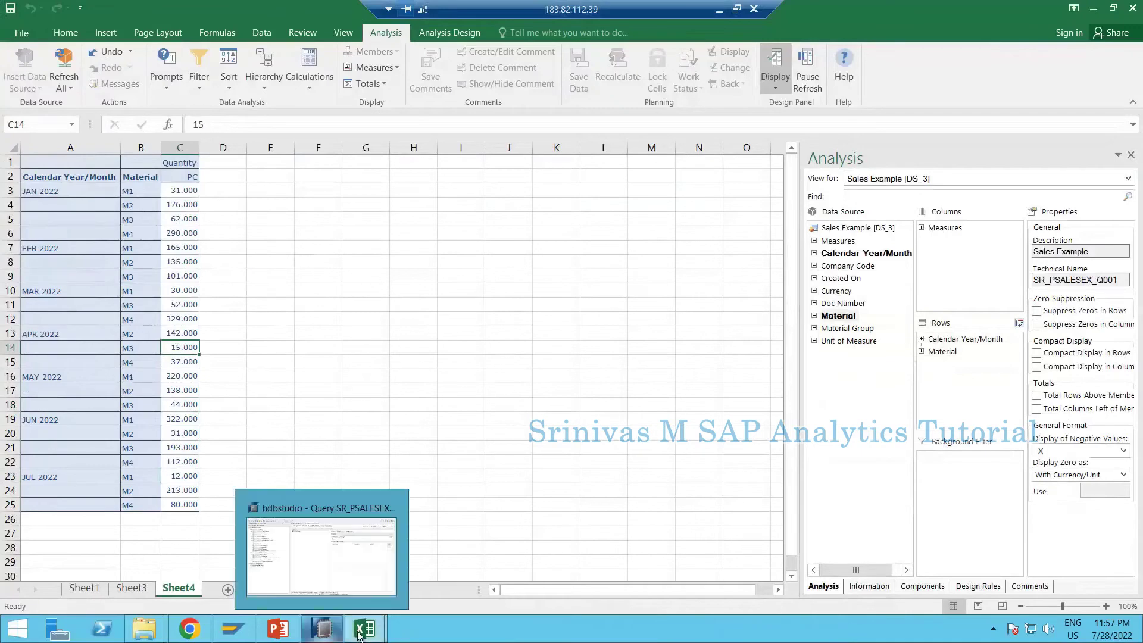
Return to SAP HANA Studio and complete the Bad1 exception parameter with a value of 50.
mouse_move(365, 630)
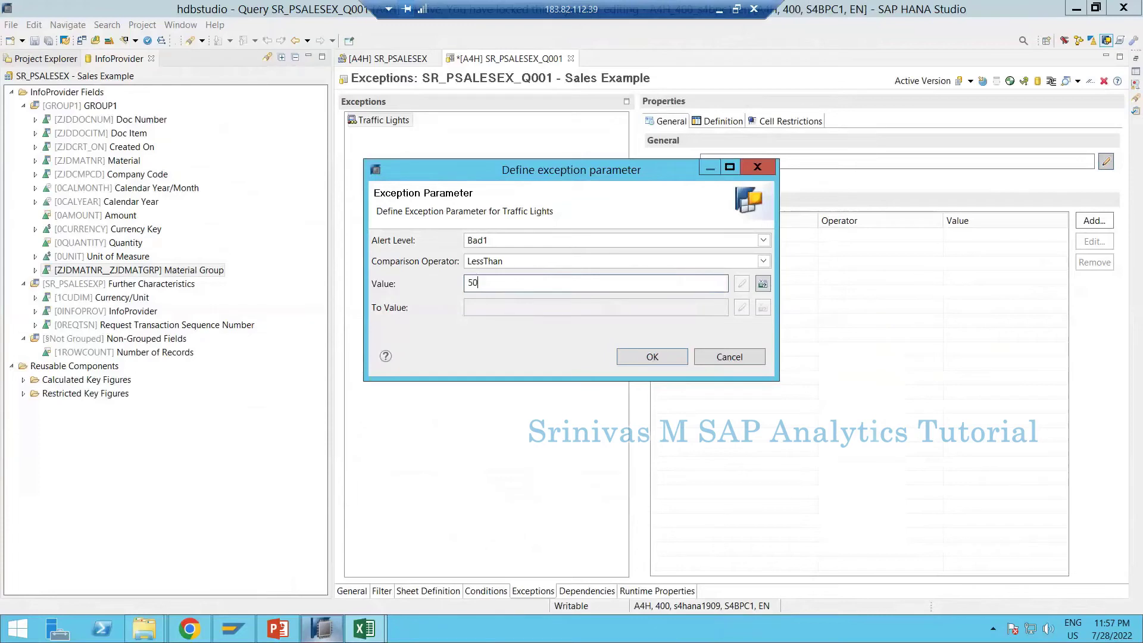
left_click(641, 356)
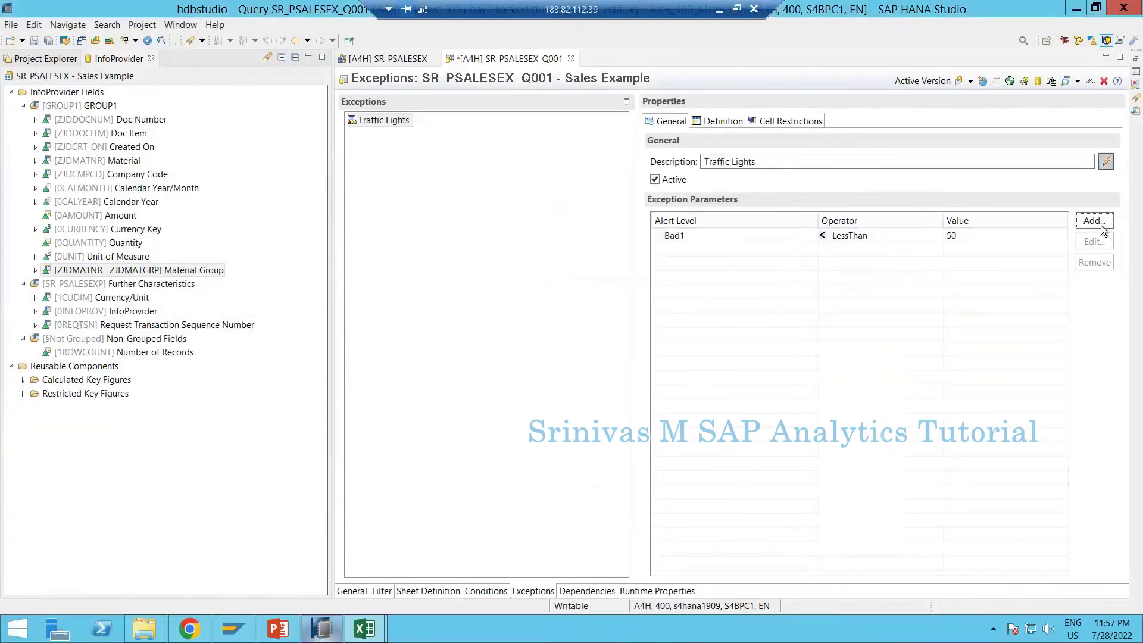
left_click(694, 233)
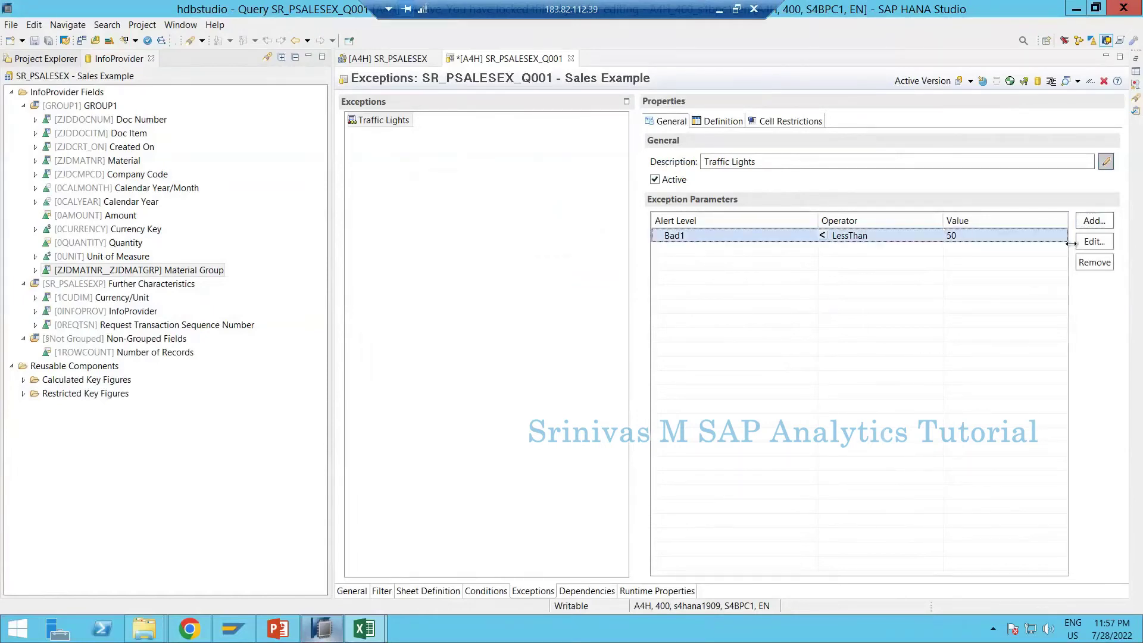
Add an exception parameter with alert level Critical1 for values Between 50 and 100.
left_click(1094, 221)
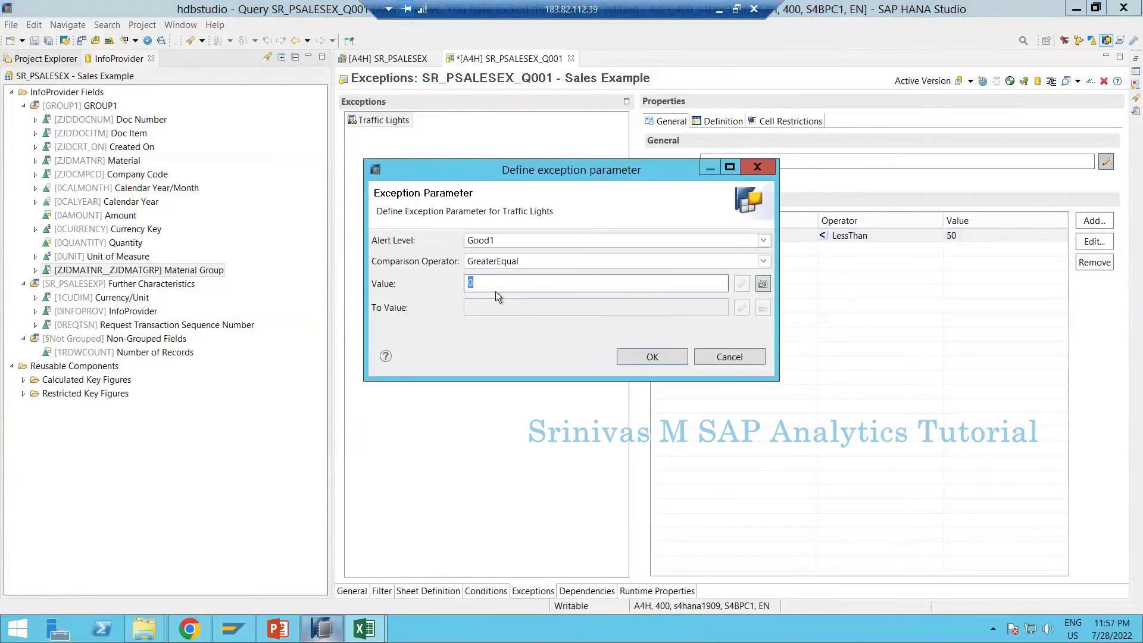
left_click(764, 241)
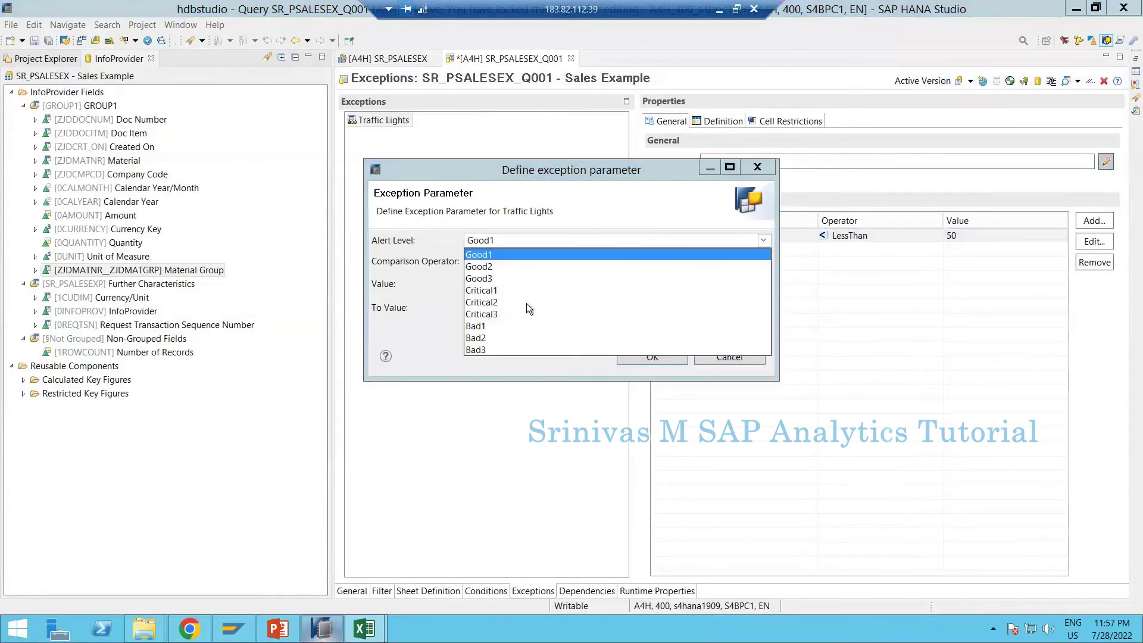
left_click(483, 291)
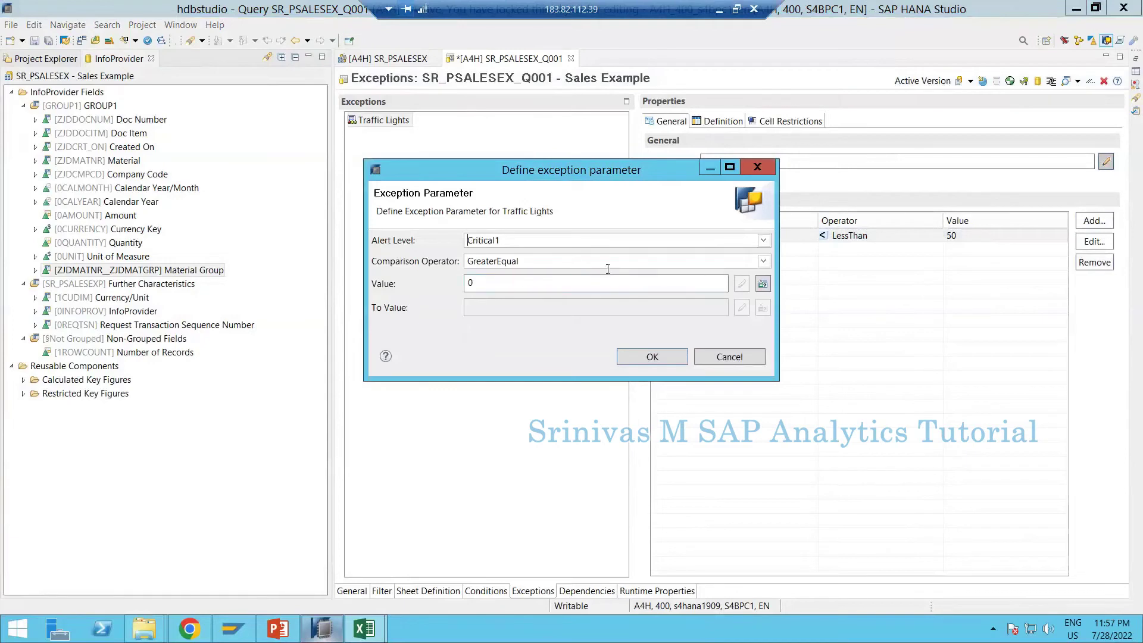
left_click(764, 262)
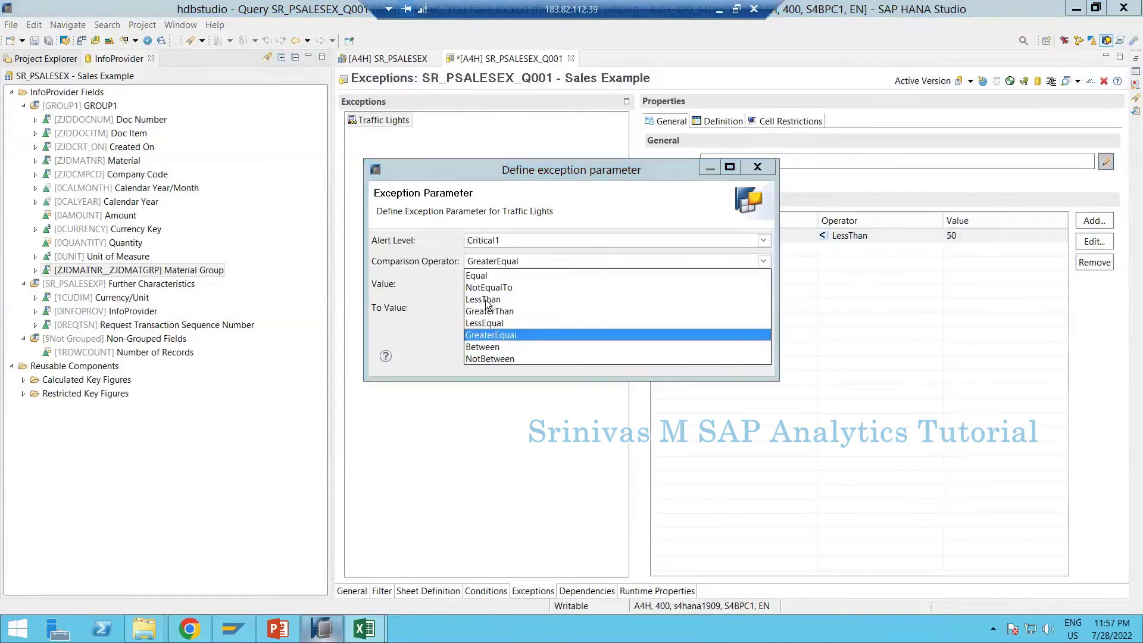
left_click(484, 348)
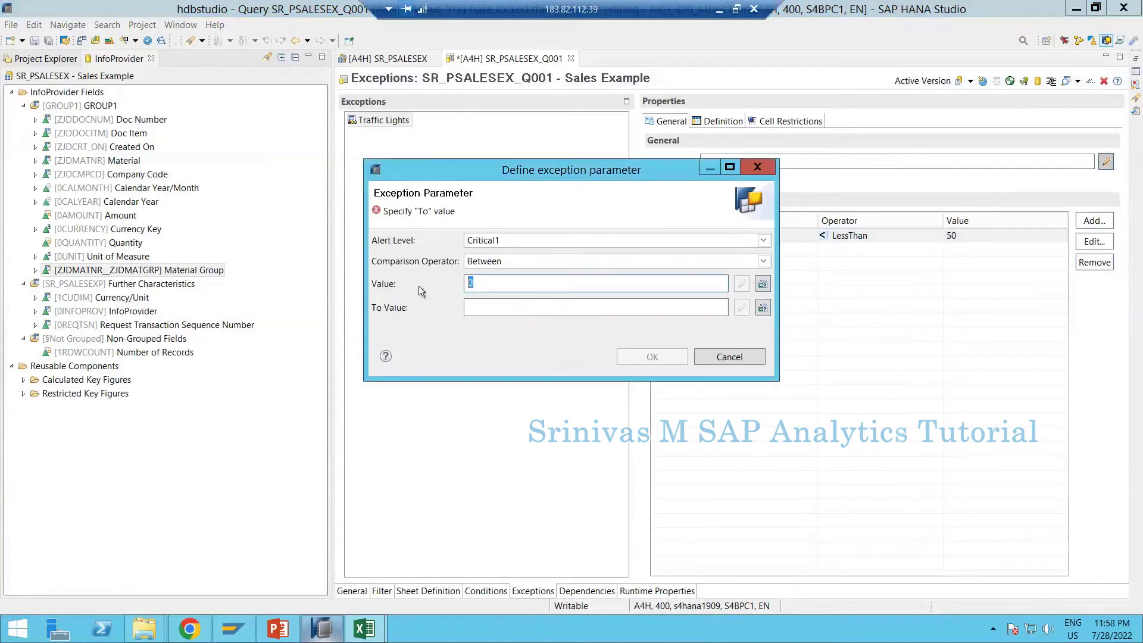
type("50")
left_click(521, 308)
type("100")
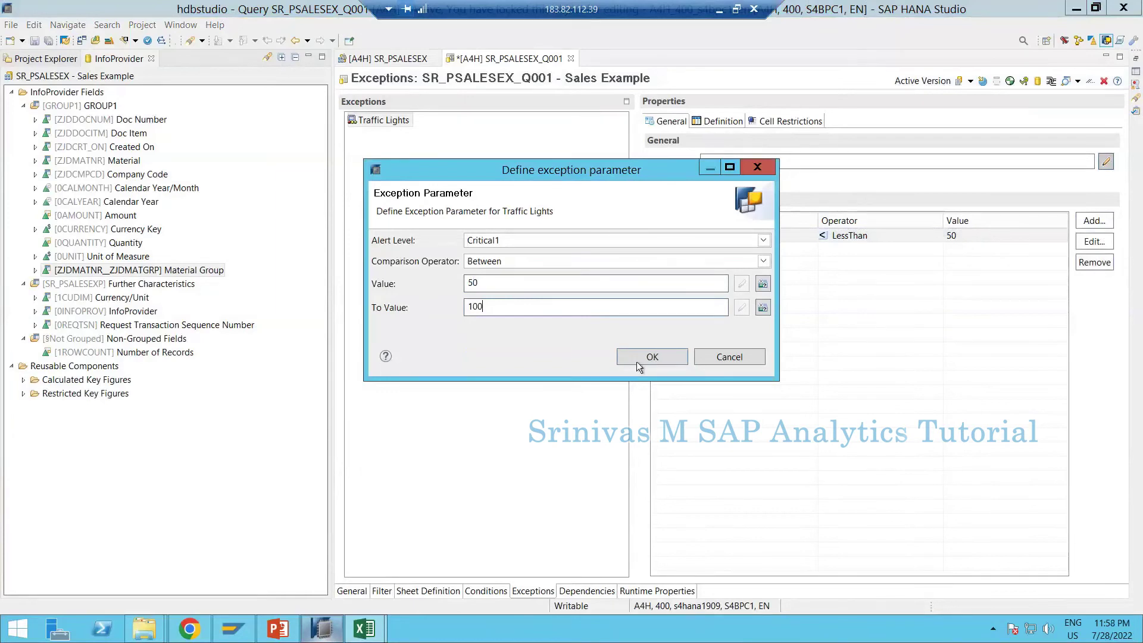
left_click(637, 360)
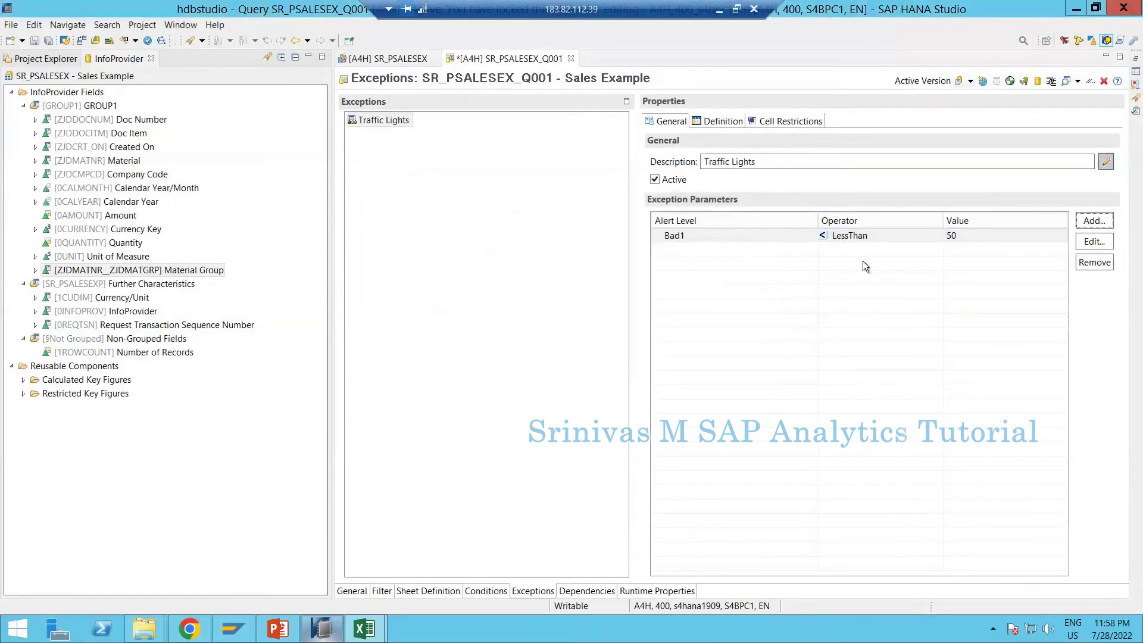
Add an exception parameter with alert level Good1 for values GreaterEqual 100, and save the query.
left_click(1095, 220)
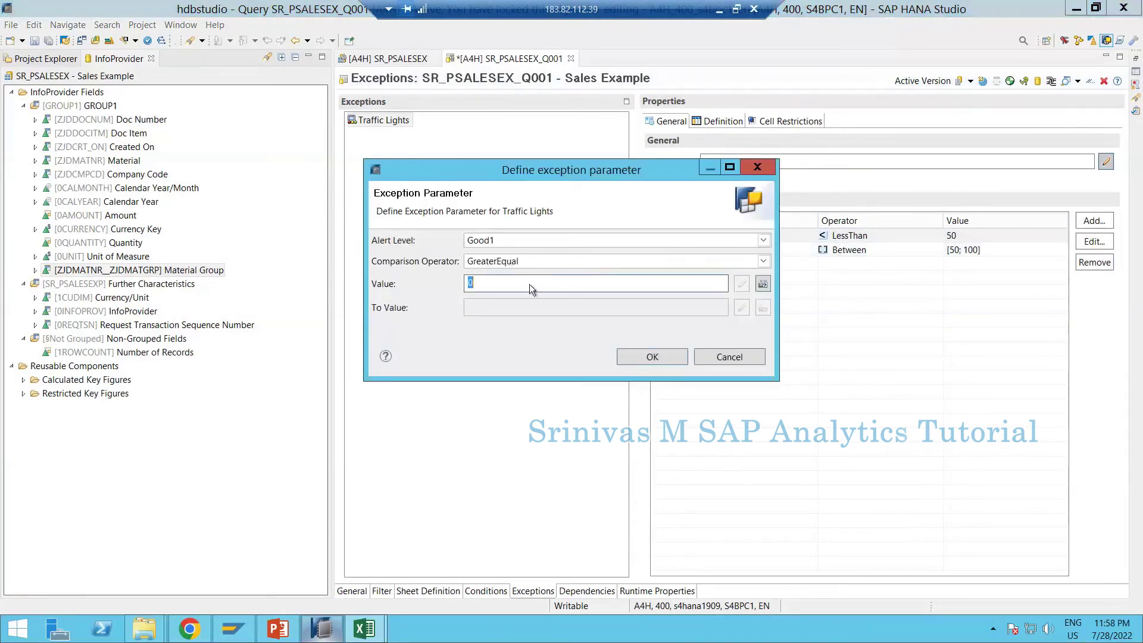
key("ctrl+a")
left_click(650, 357)
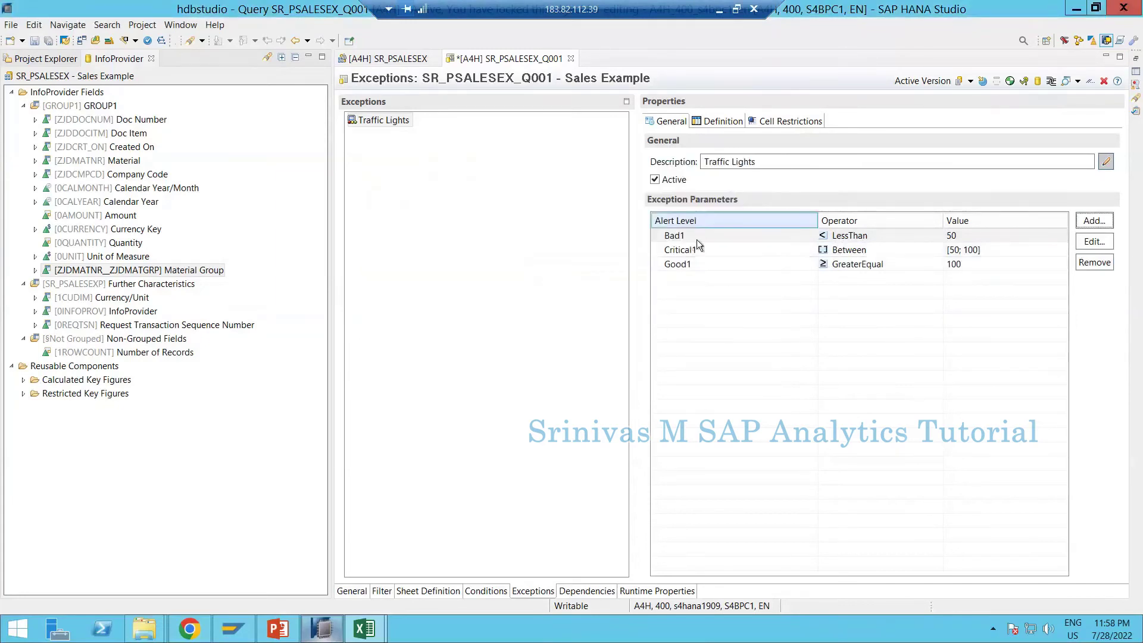
left_click(34, 41)
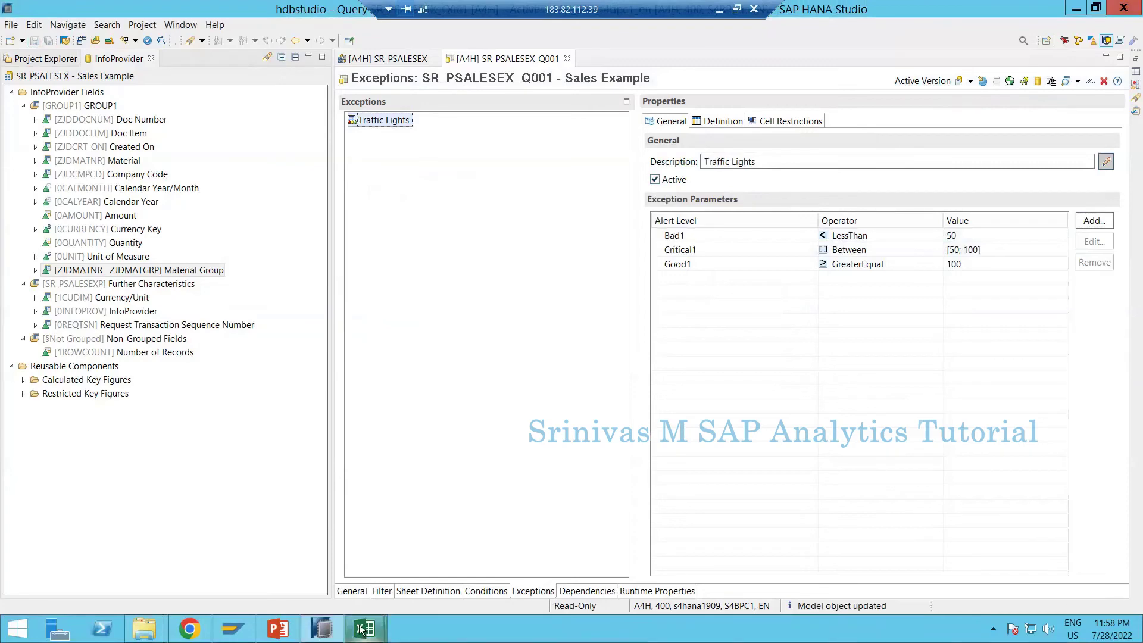
Switch to Excel and restart the Sales Example data source with the Calendar Year/Month prompt from 01.2022 to 12.2022.
key("alt+Tab")
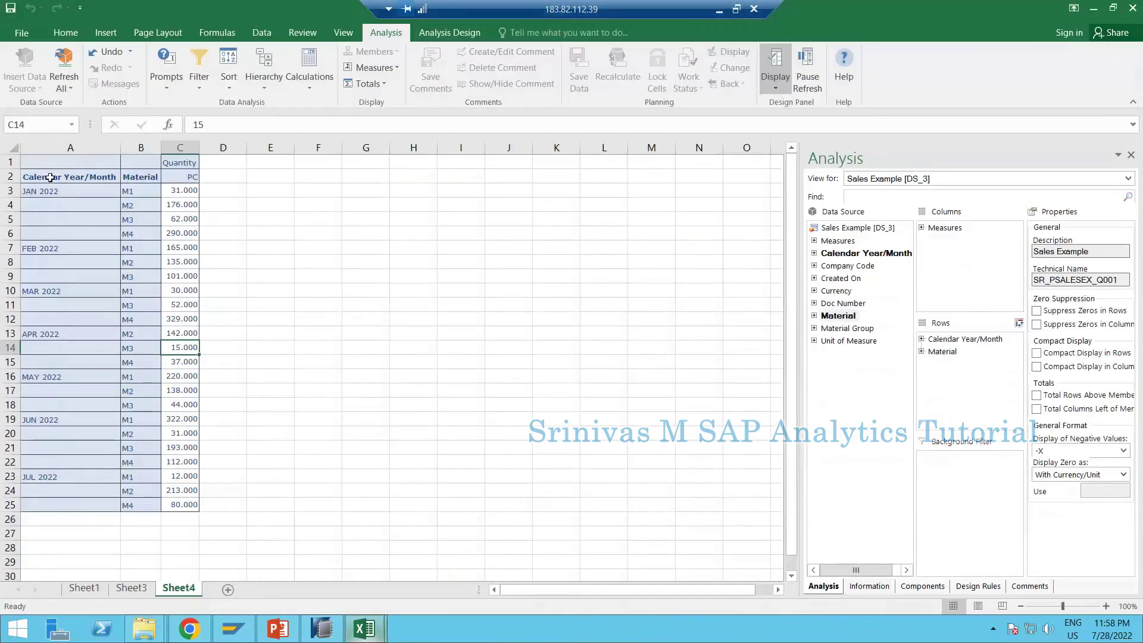
left_click(62, 88)
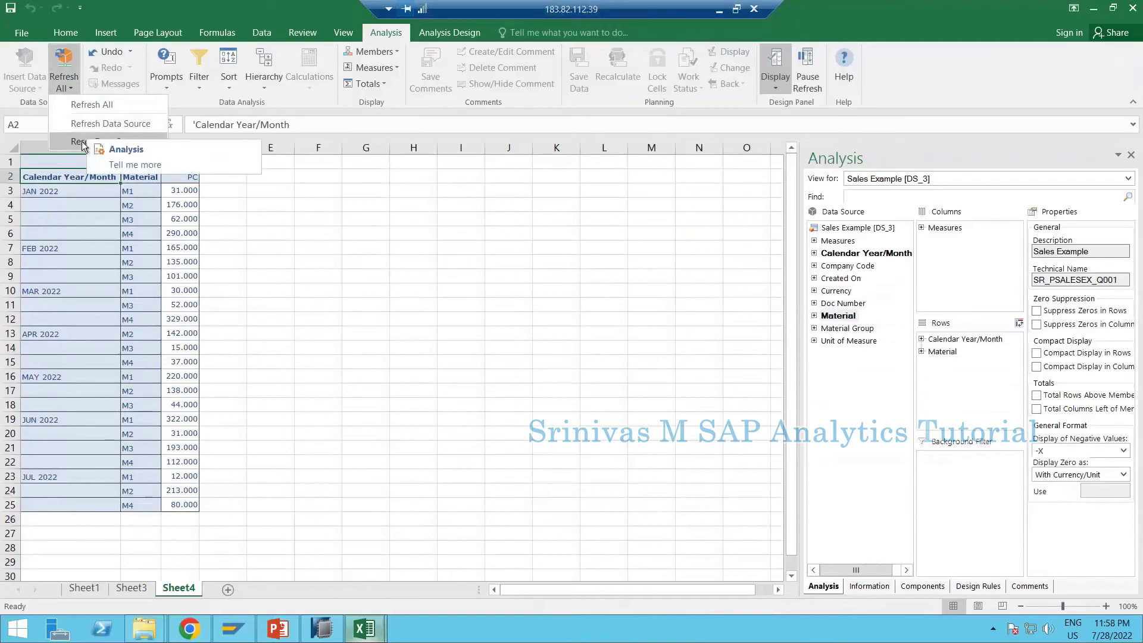
left_click(80, 143)
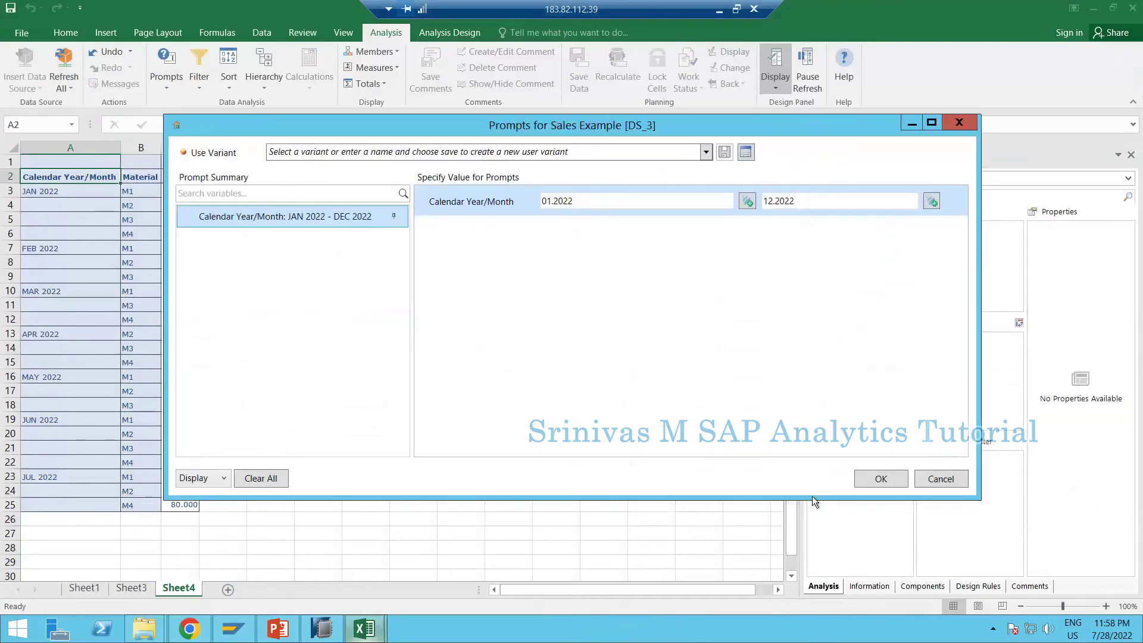
left_click(875, 480)
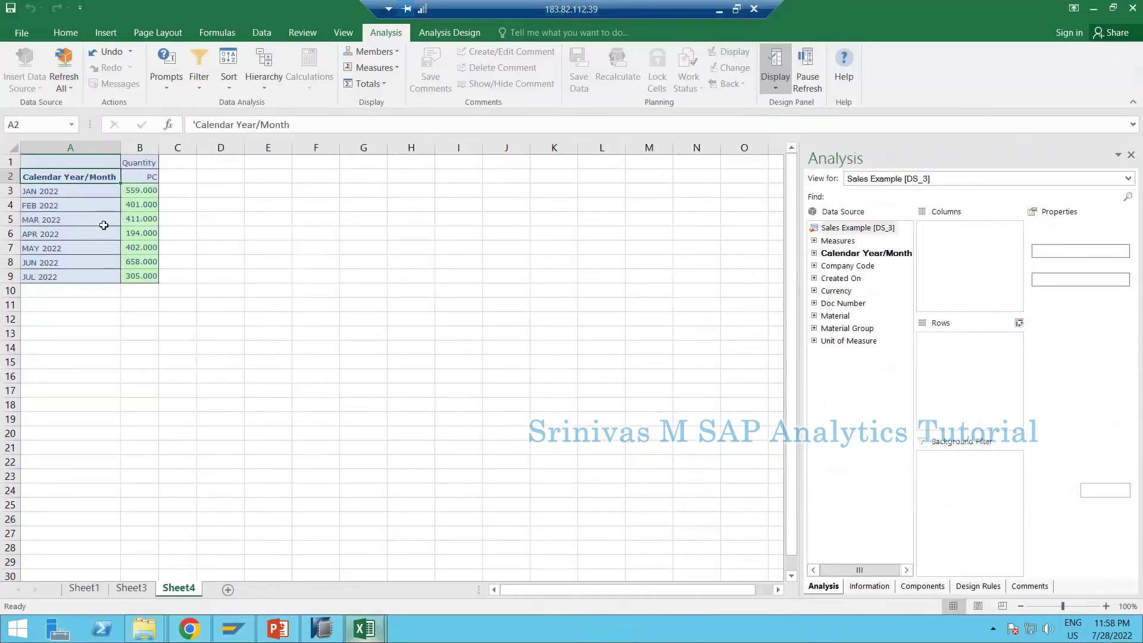
Examine the exception colouring of the monthly quantities from JAN to JUL 2022.
left_click(124, 192)
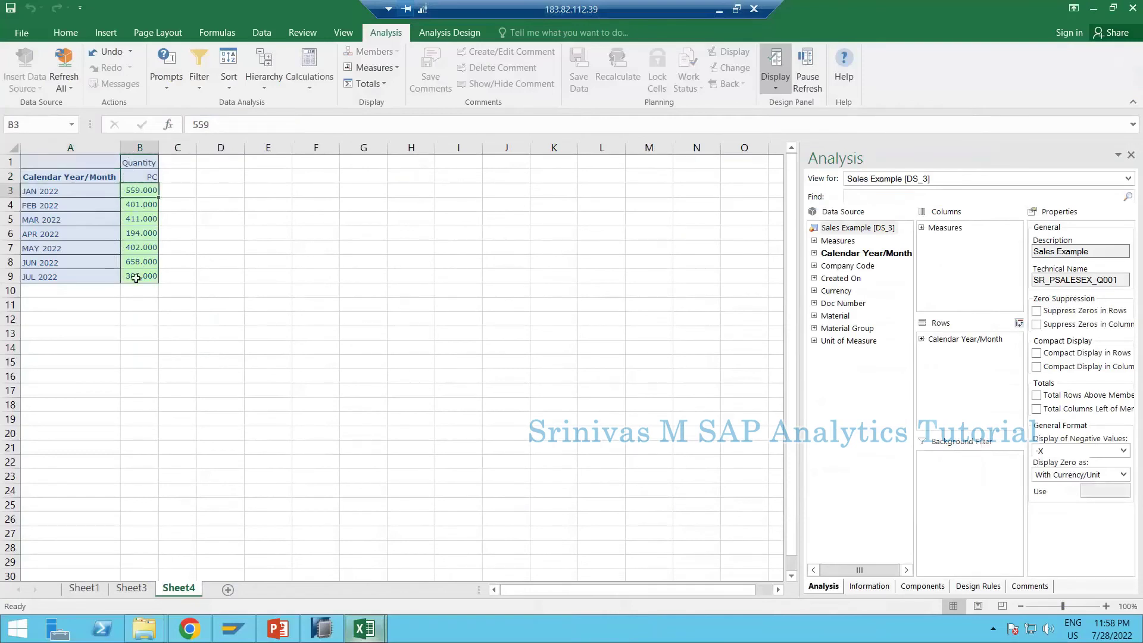
left_click_drag(137, 278, 140, 192)
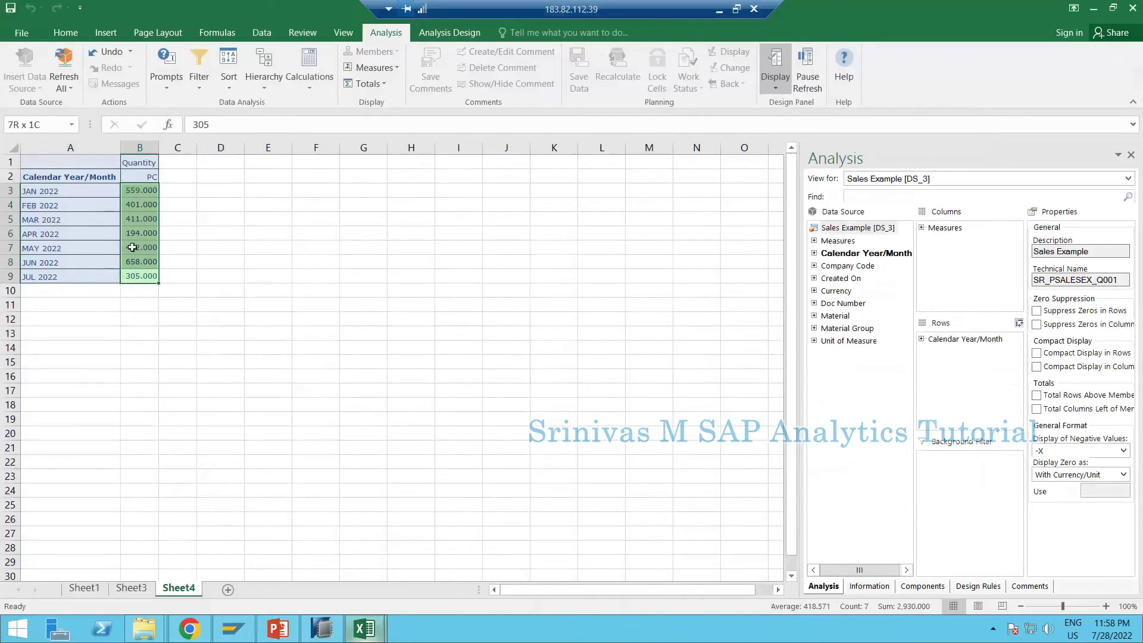
left_click(132, 248)
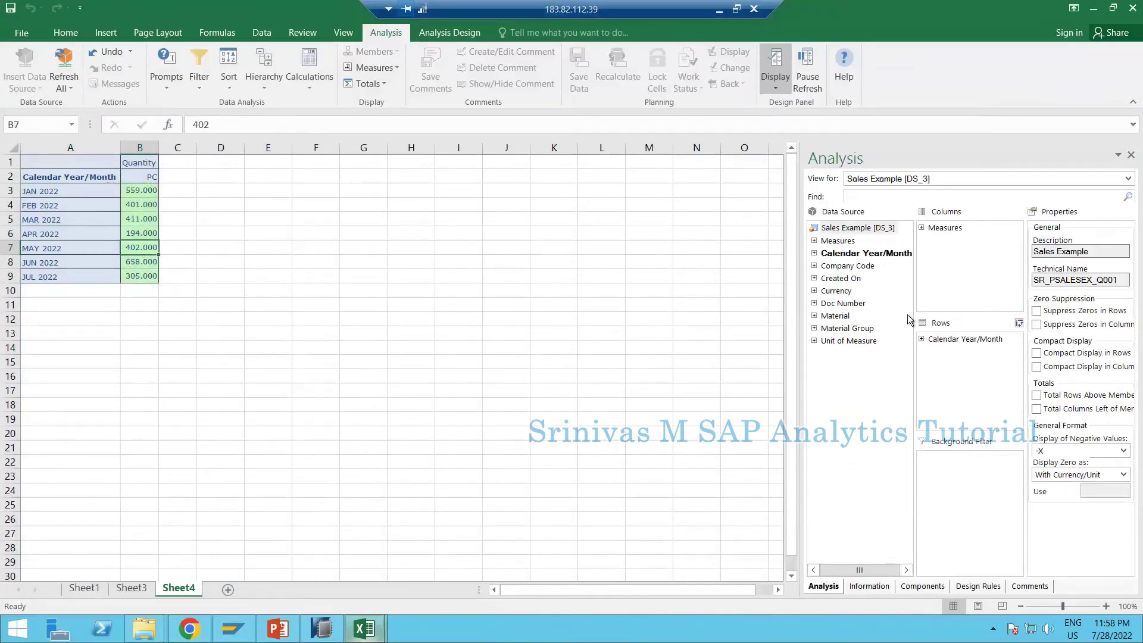
Add Material to the crosstab rows after Calendar Year/Month and check the colouring of the quantities between 50 and 100.
left_click_drag(843, 321, 439, 339)
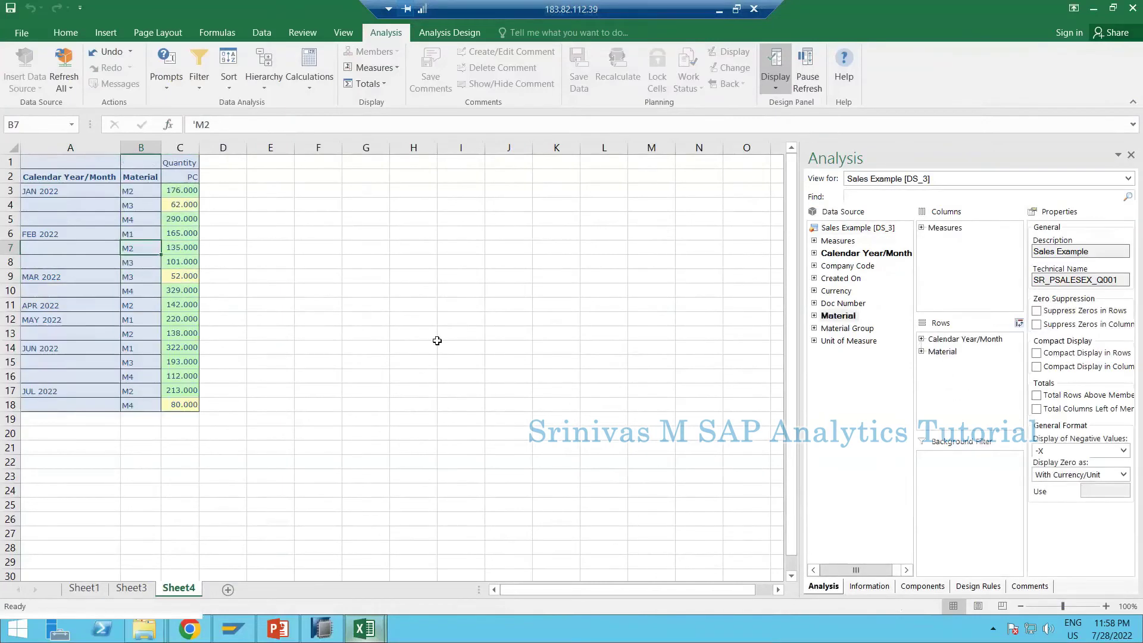
left_click(182, 405)
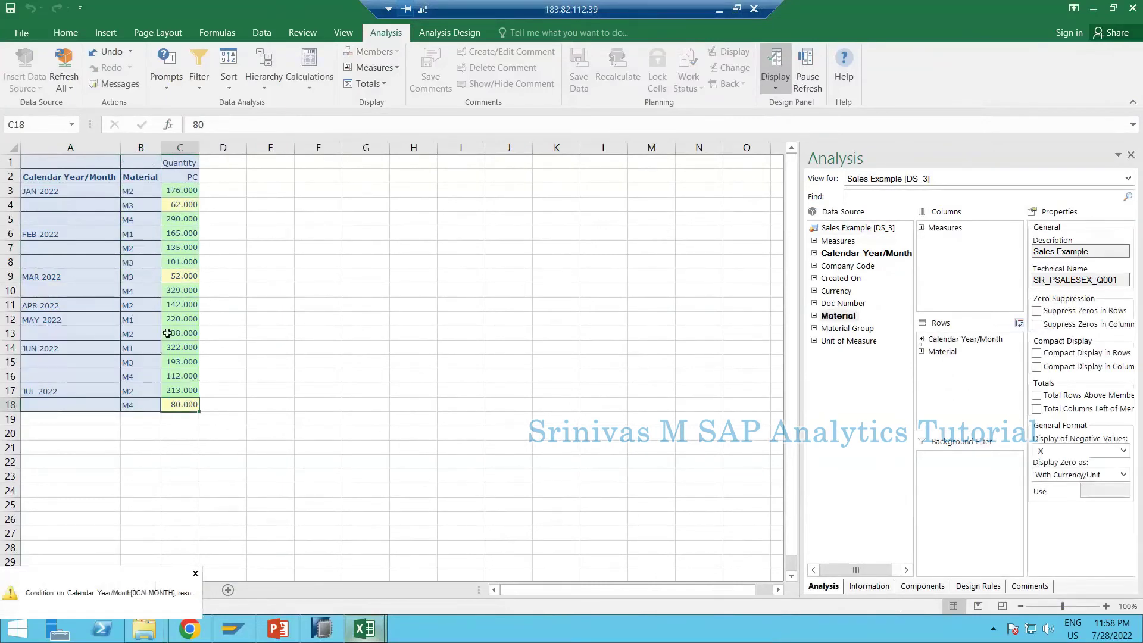
left_click(182, 276)
left_click(182, 211)
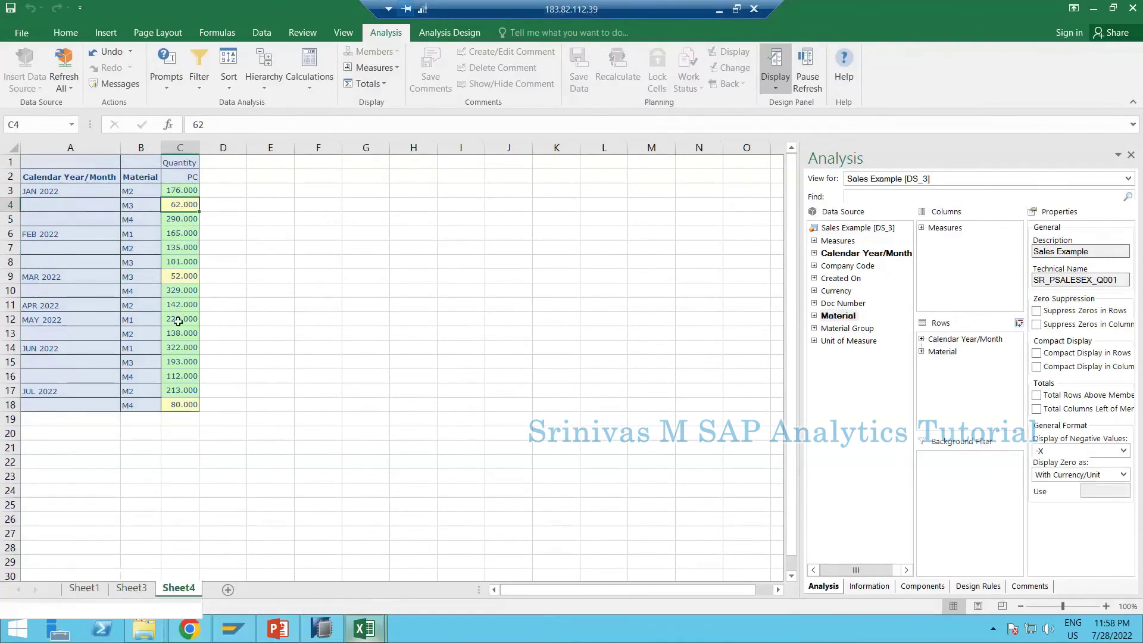
Deactivate the BEx condition "Supress < 50" on the Material rows and check the exception colouring of the quantities.
right_click(138, 262)
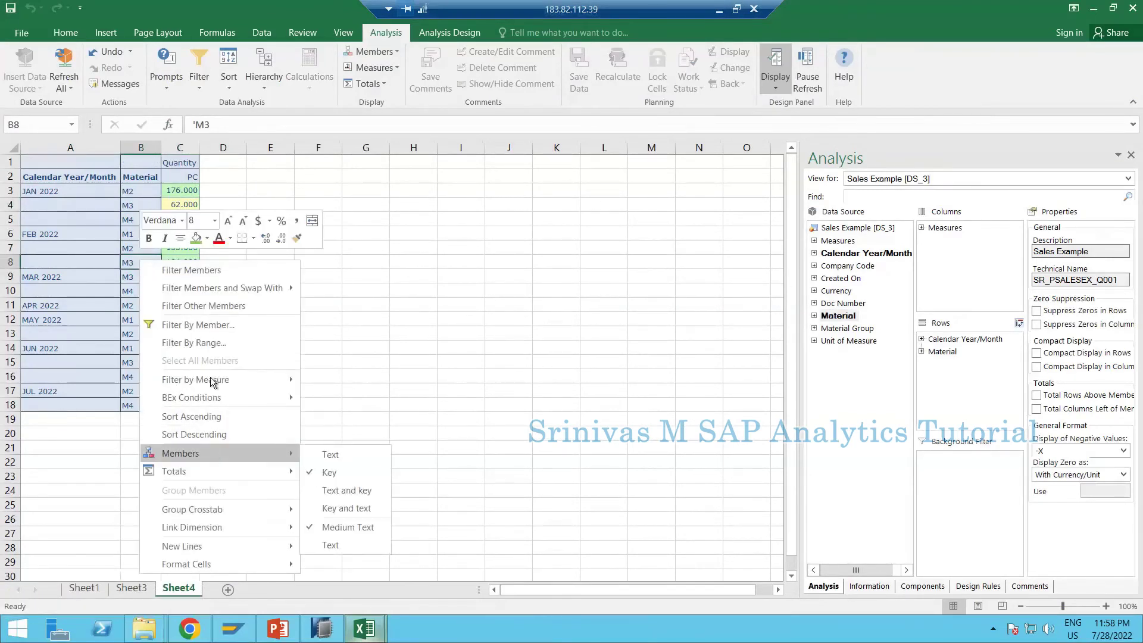
mouse_move(208, 398)
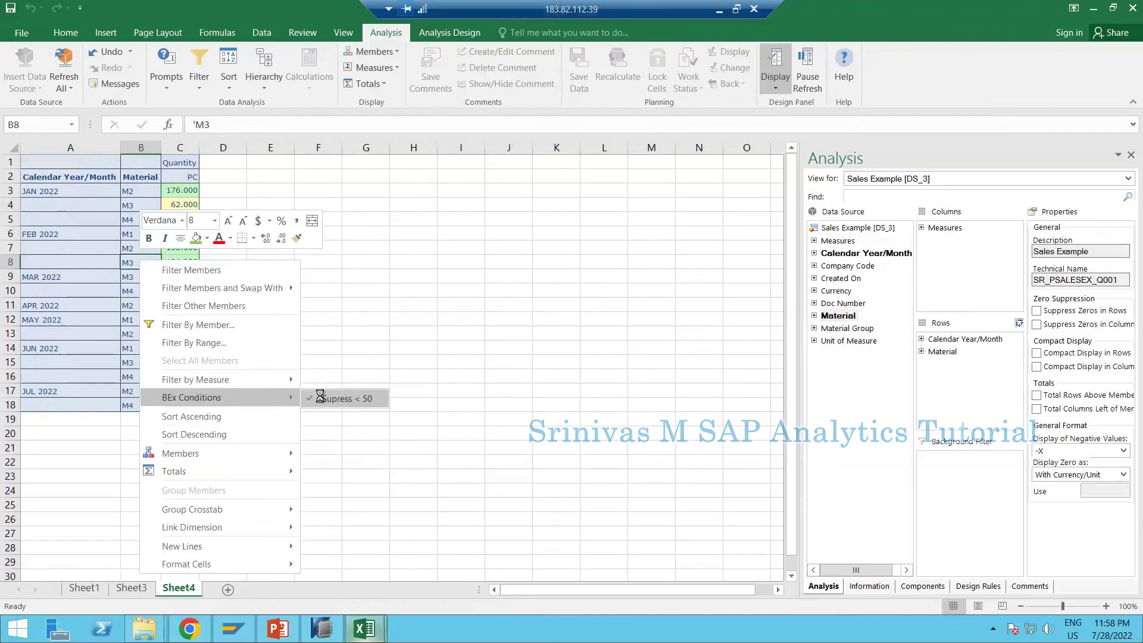
left_click(325, 399)
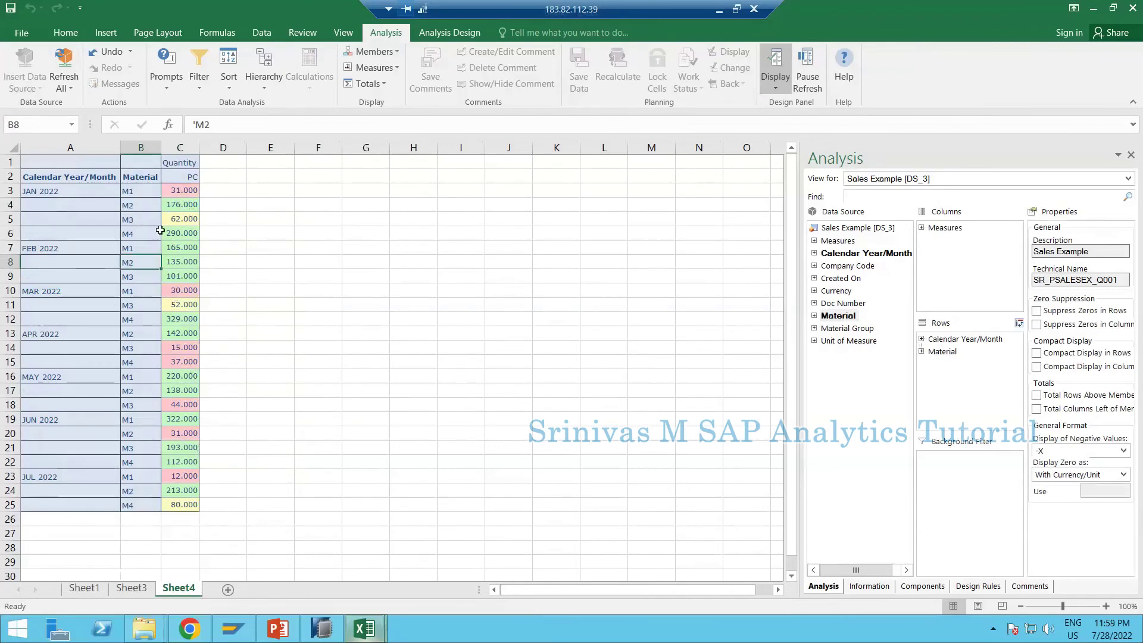
left_click(170, 262)
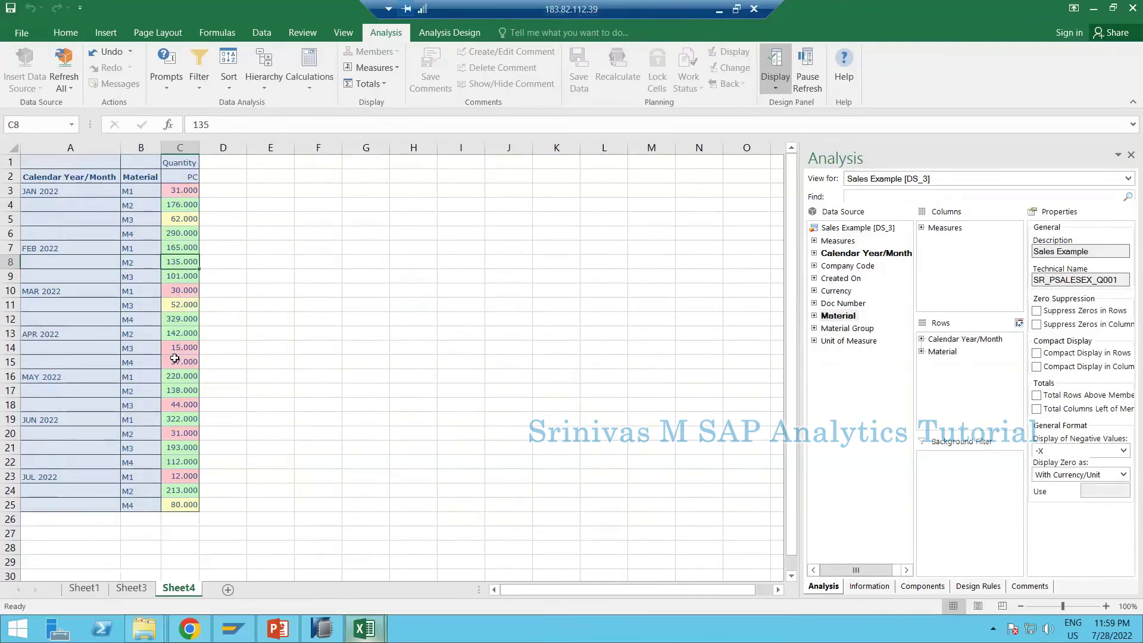
left_click(177, 318)
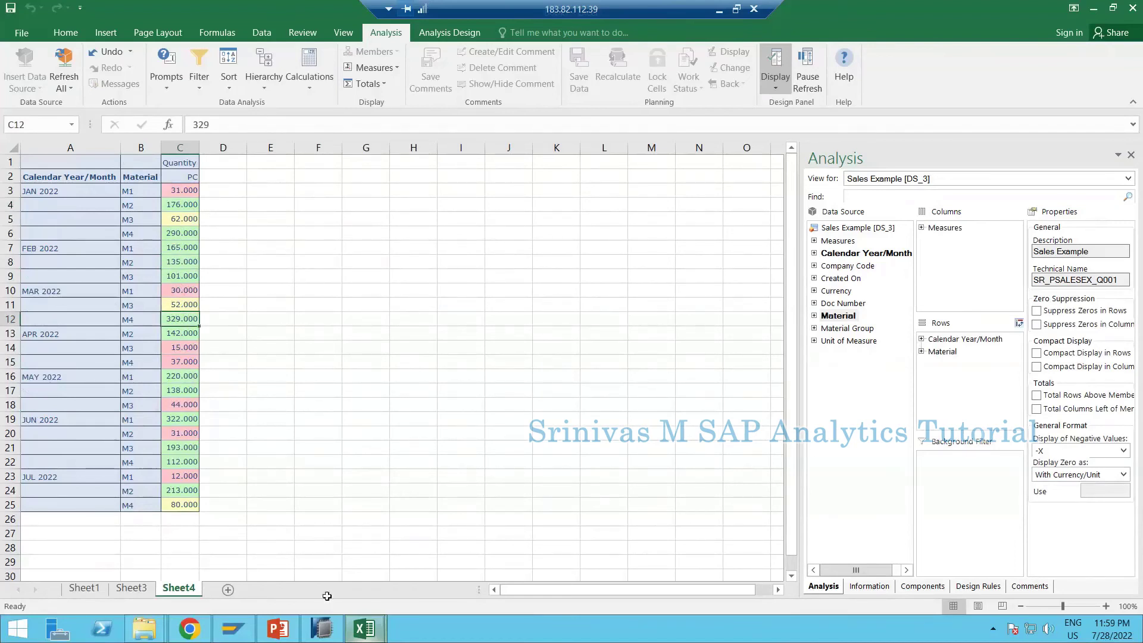
Switch to SAP HANA Studio, change the alert level of the LessThan 50 exception parameter to Bad3, and save the query.
left_click(320, 613)
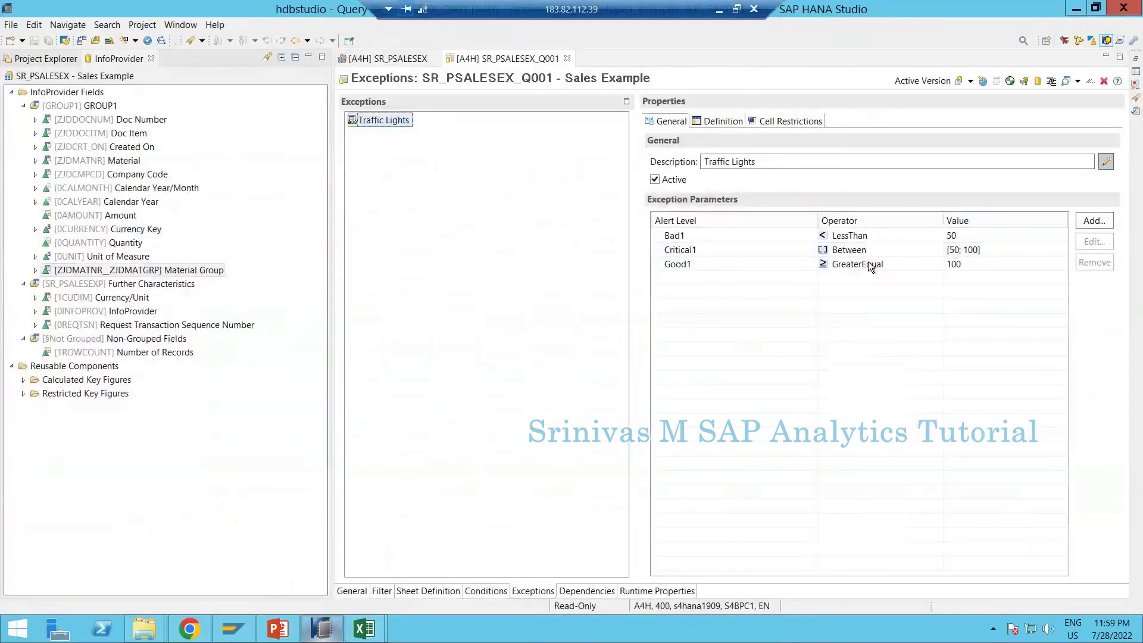
left_click(873, 237)
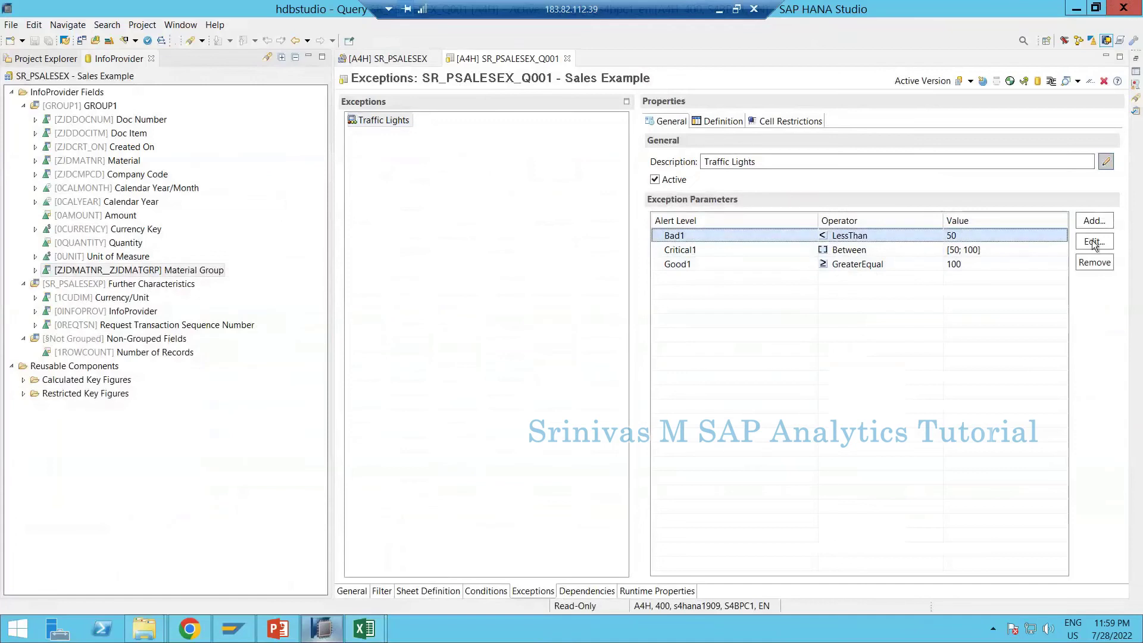
left_click(1093, 240)
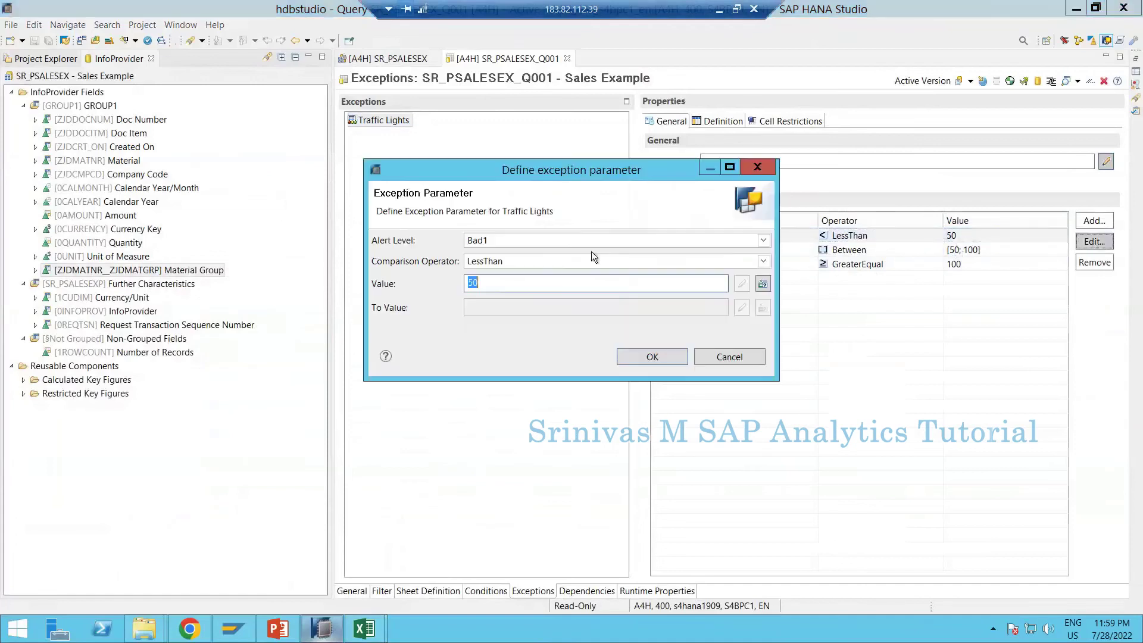
left_click(505, 241)
left_click(487, 350)
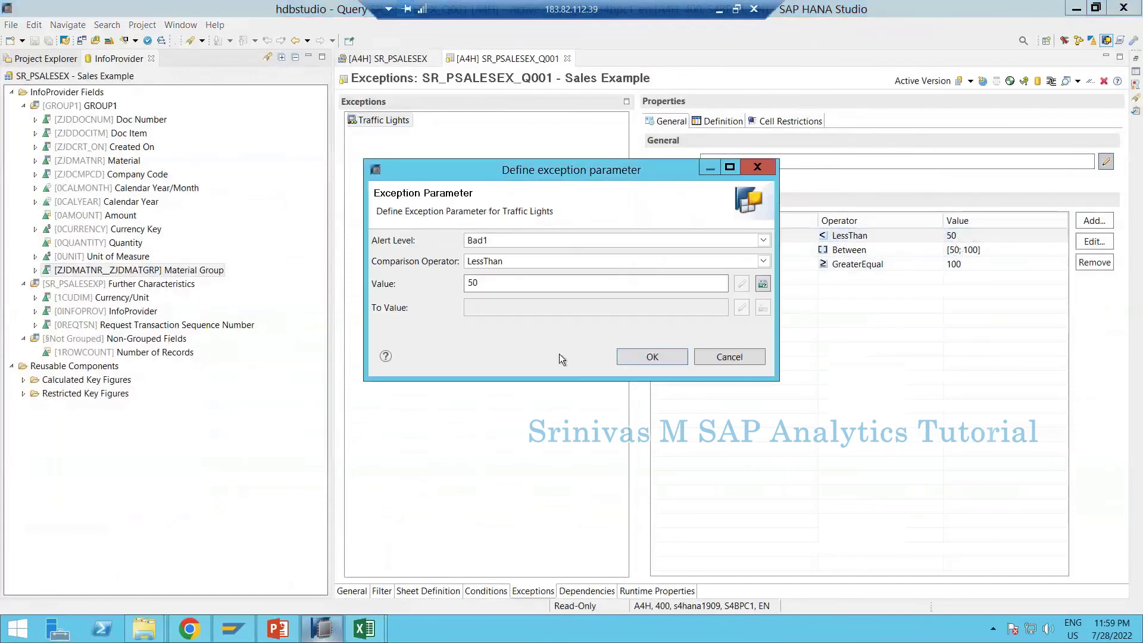
left_click(652, 357)
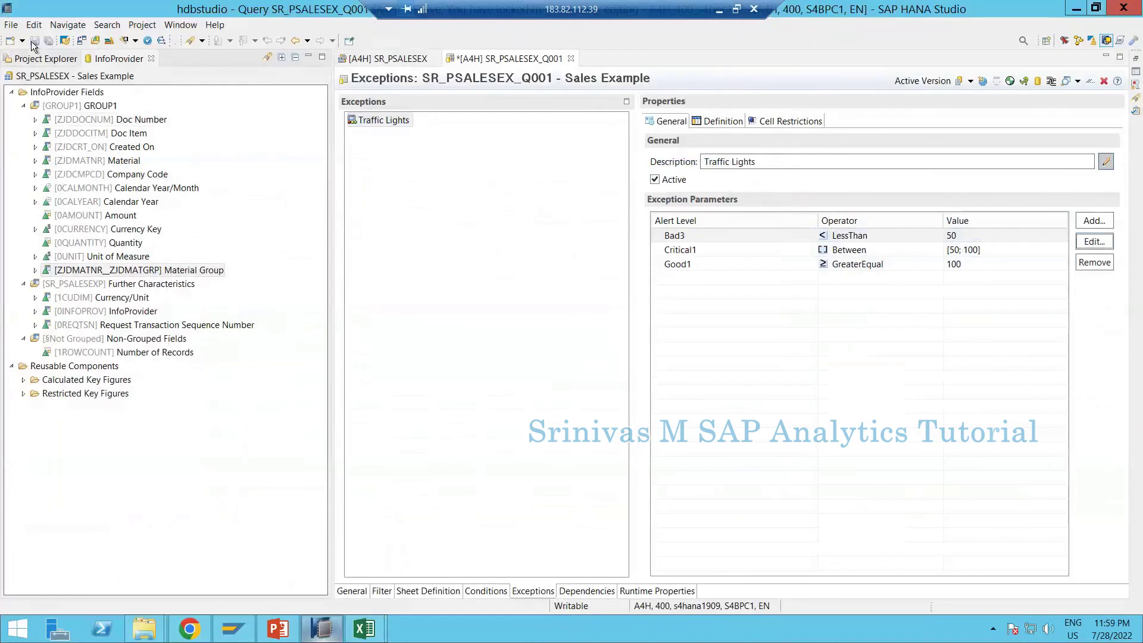
left_click(35, 41)
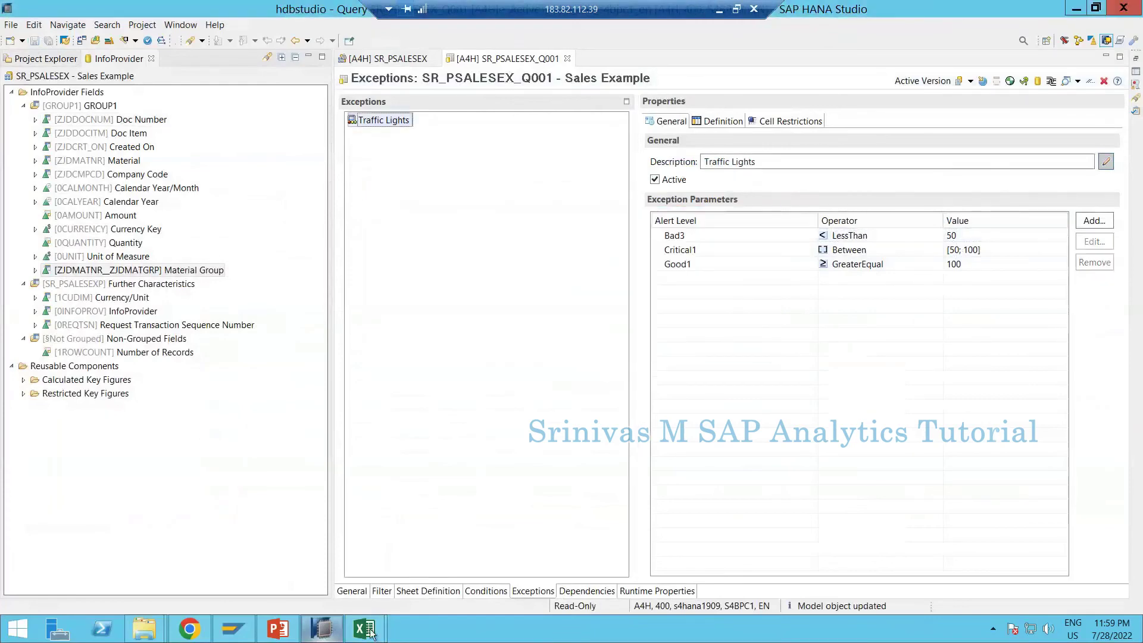
Switch to Excel and reset the Sales Example data source, accepting the Calendar Year/Month prompt from 01.2022 to 12.2022.
mouse_move(363, 628)
left_click(284, 553)
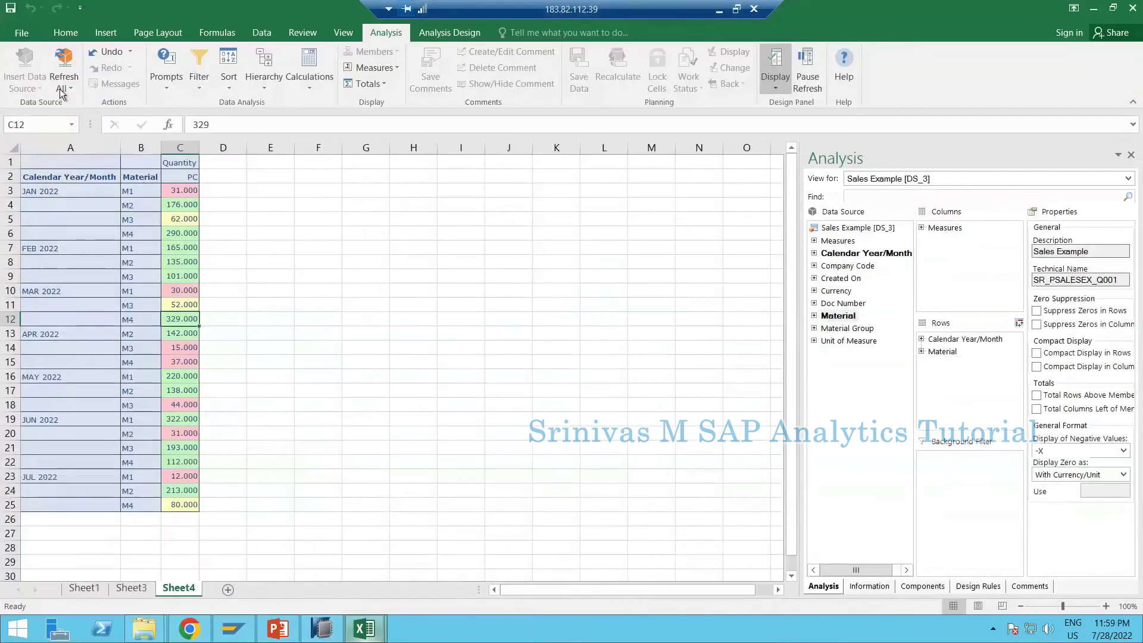
left_click(64, 87)
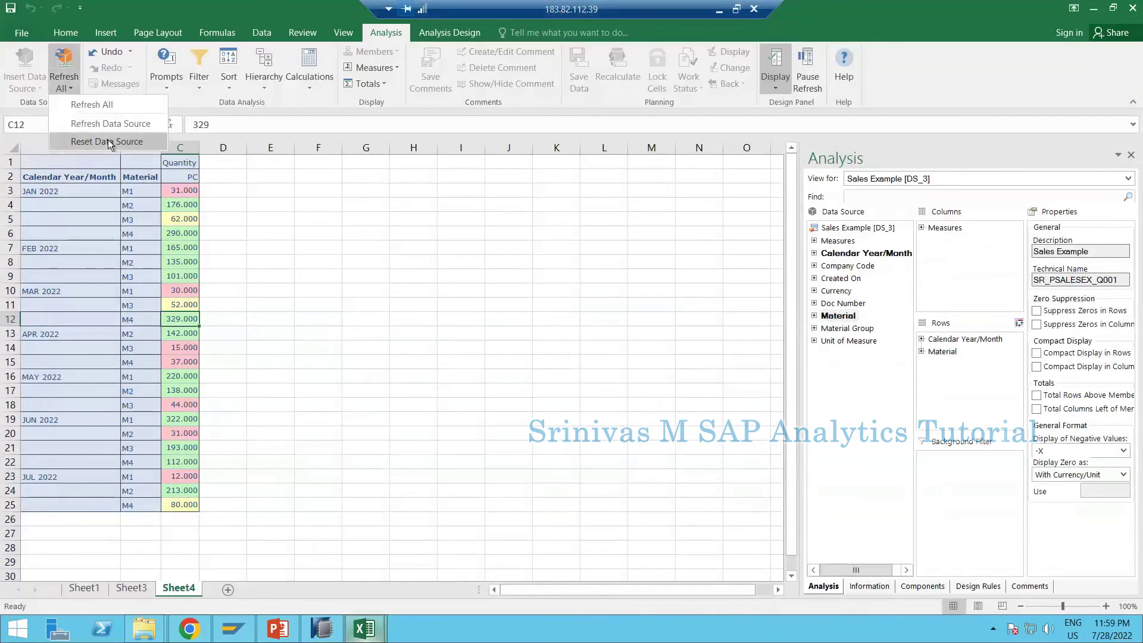
left_click(108, 142)
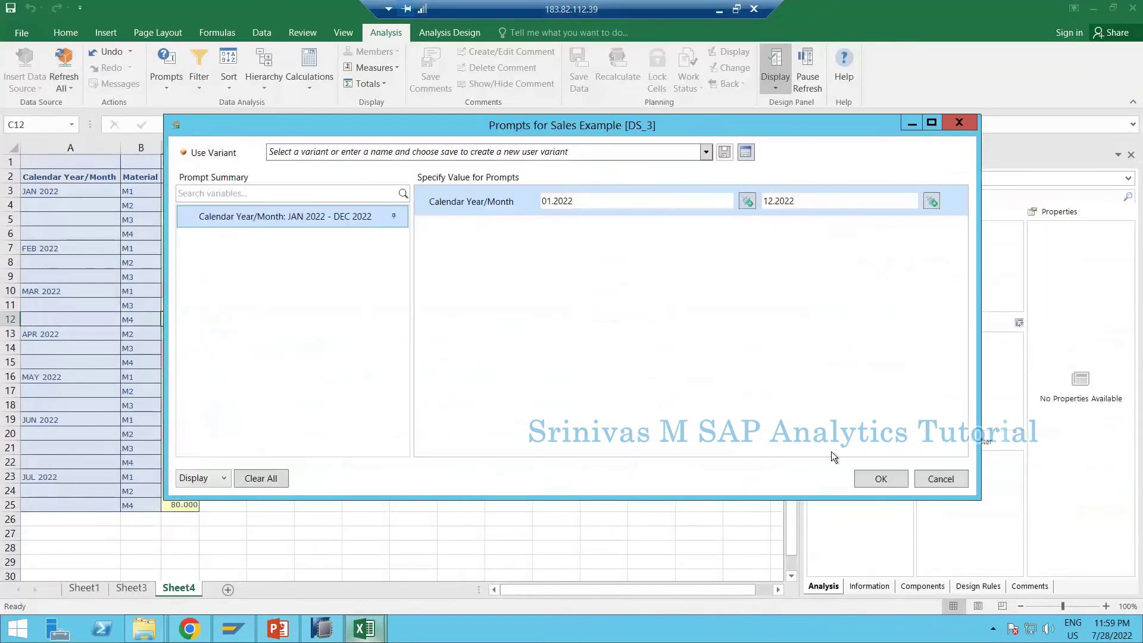
left_click(874, 479)
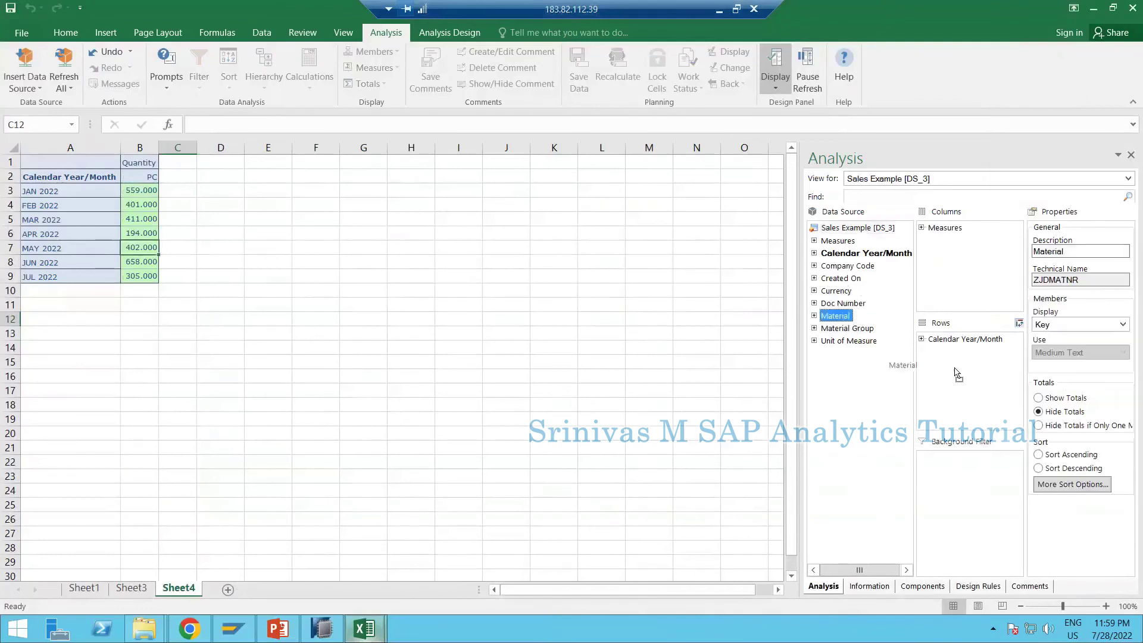
Add Material to the crosstab rows below Calendar Year/Month and deactivate the BEx condition "Supress < 50".
left_click_drag(836, 315, 953, 353)
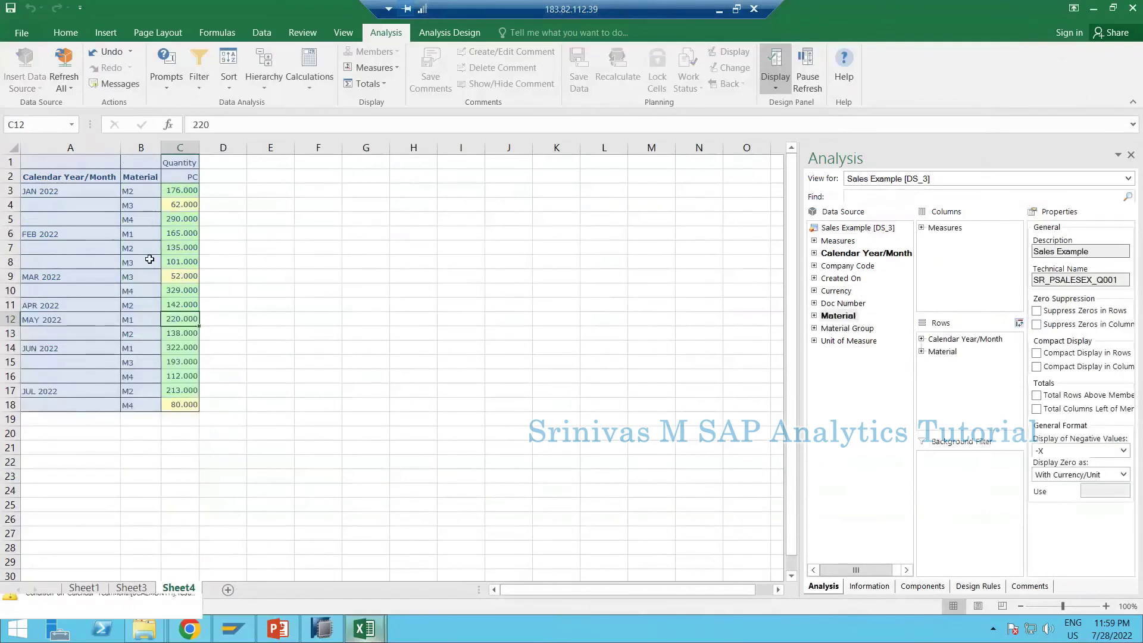
right_click(149, 261)
mouse_move(204, 397)
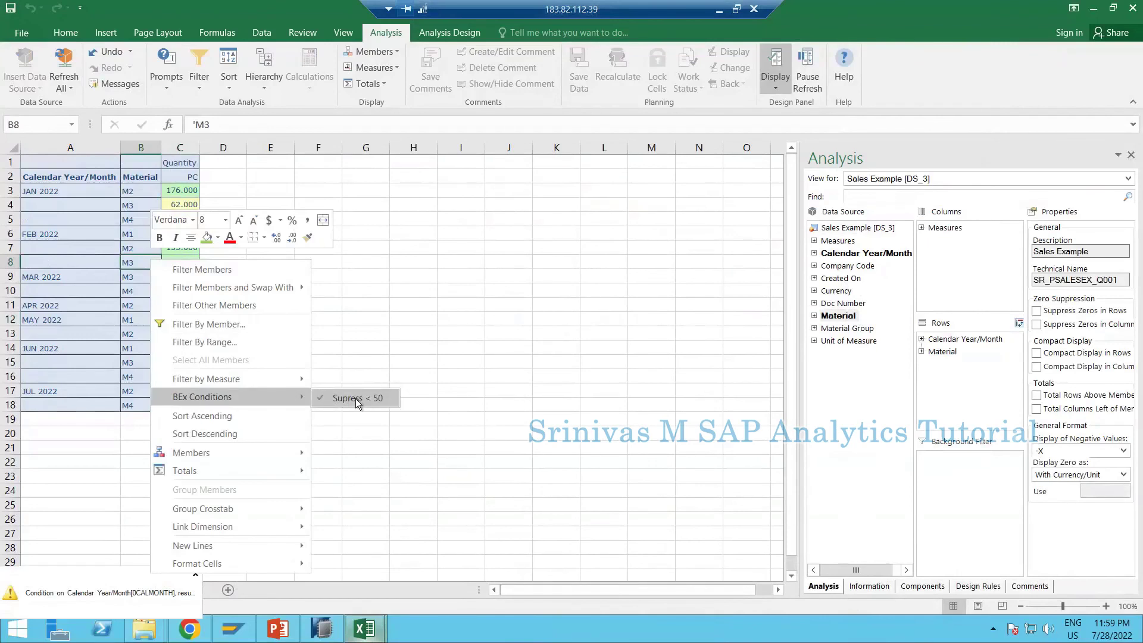
left_click(357, 399)
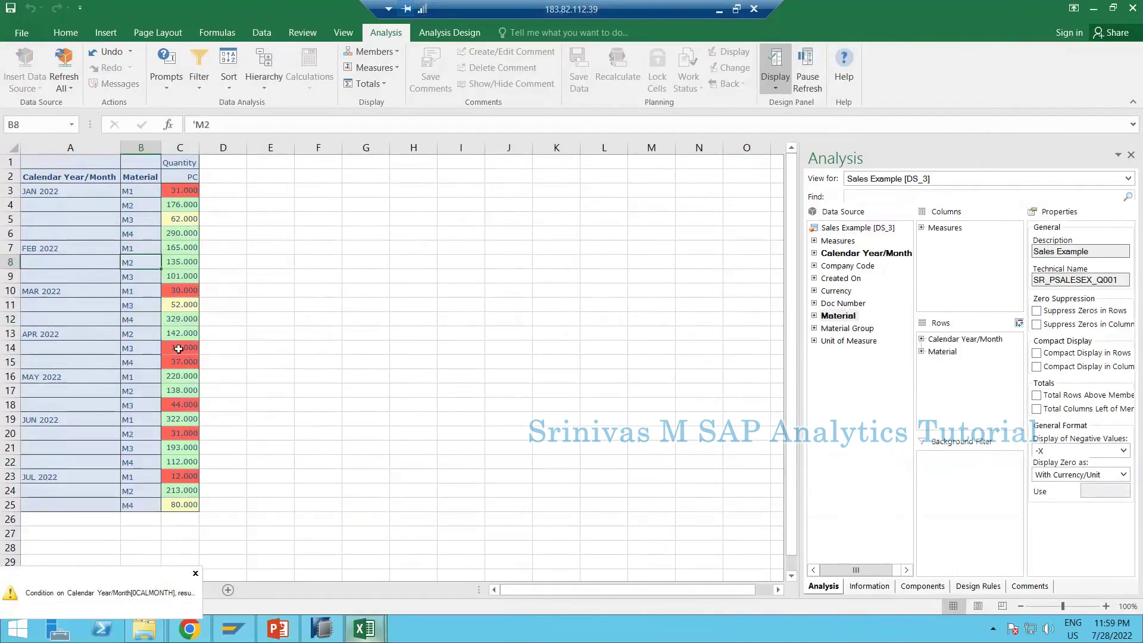
Compare the colouring of the monthly material quantities below 50 with that of the higher quantities.
left_click(179, 349)
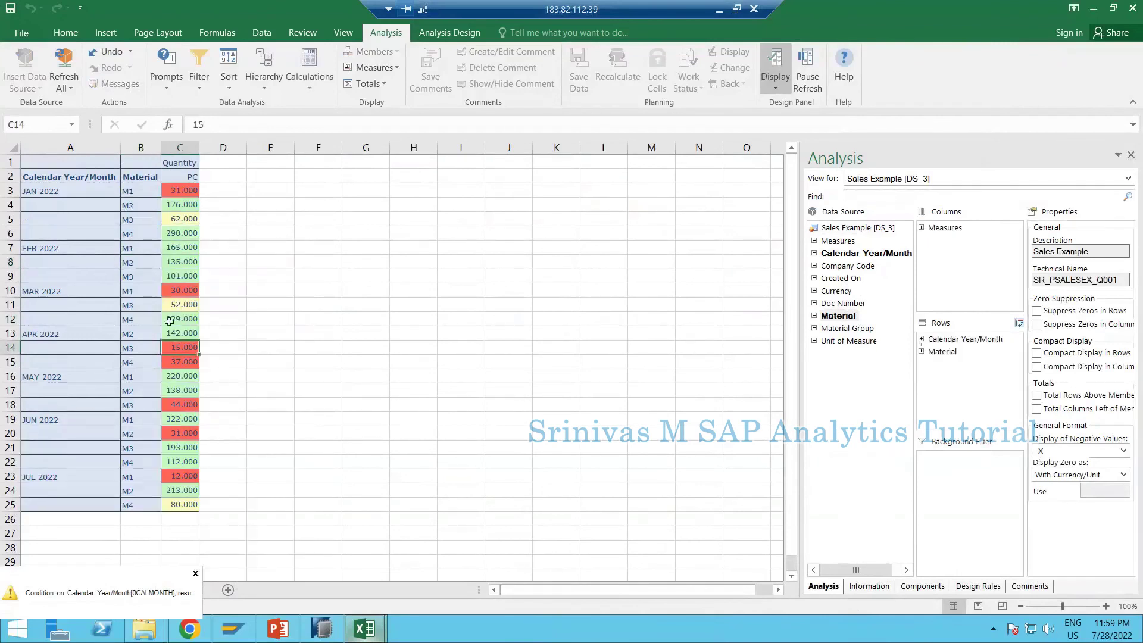
left_click(168, 290)
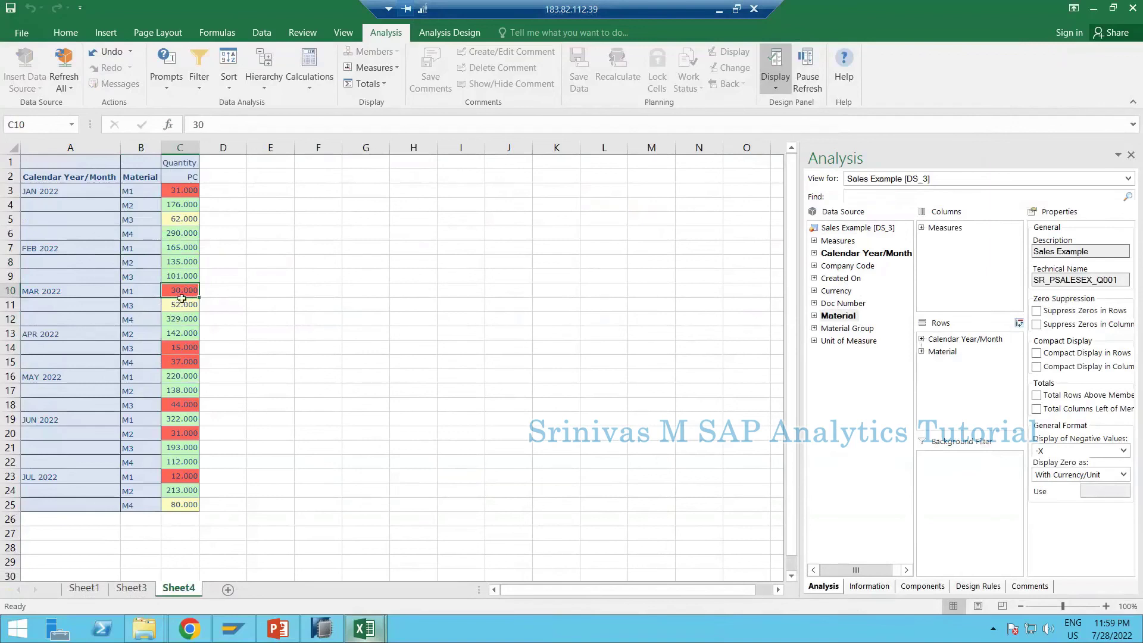
left_click(173, 335)
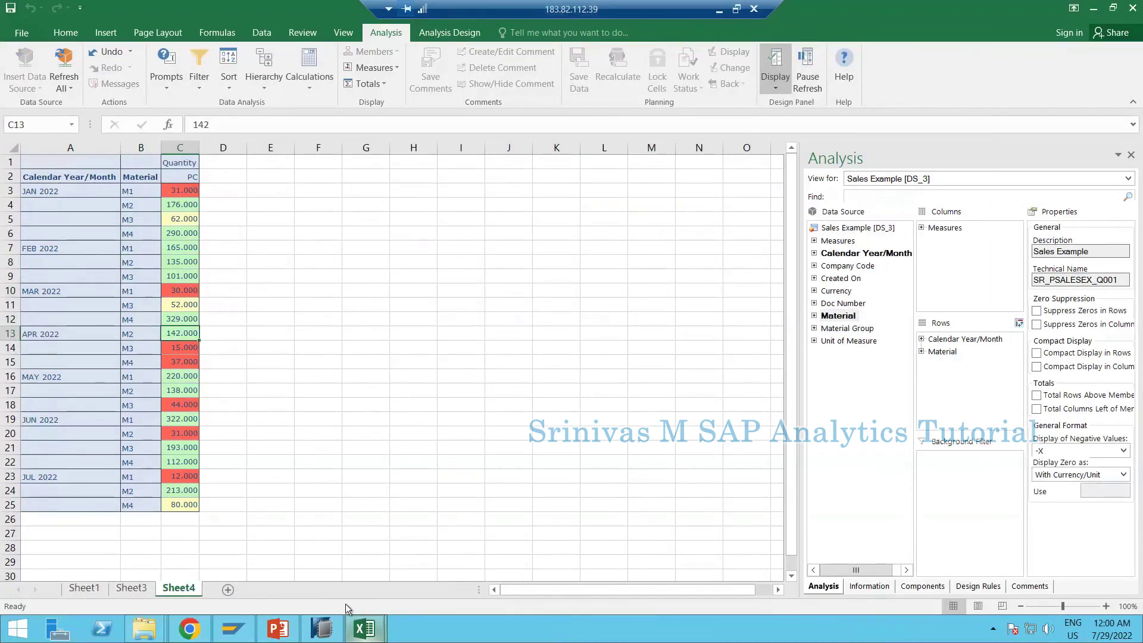
Switch to SAP HANA Studio and review the definition, cell restrictions and general parameters of the Traffic Lights exception.
mouse_move(322, 625)
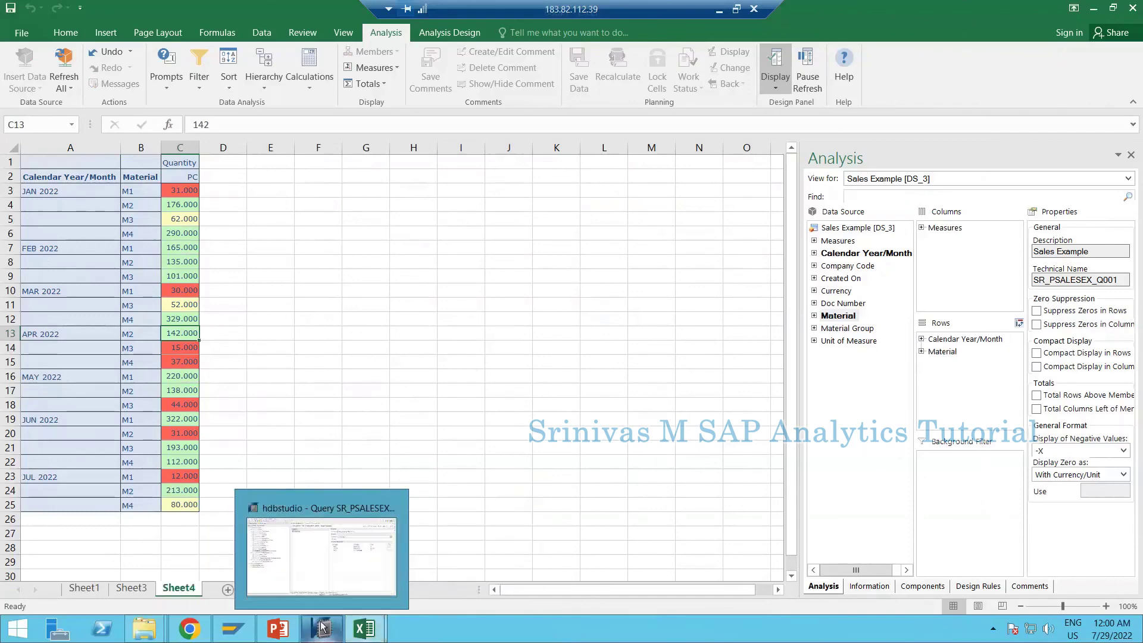
left_click(321, 557)
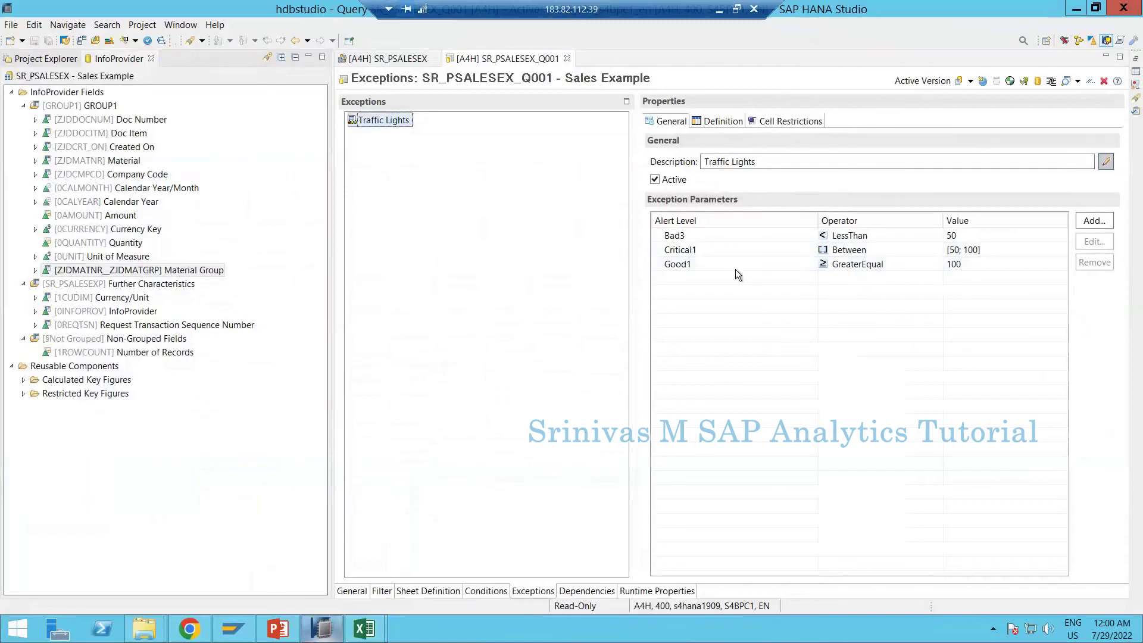
left_click(714, 122)
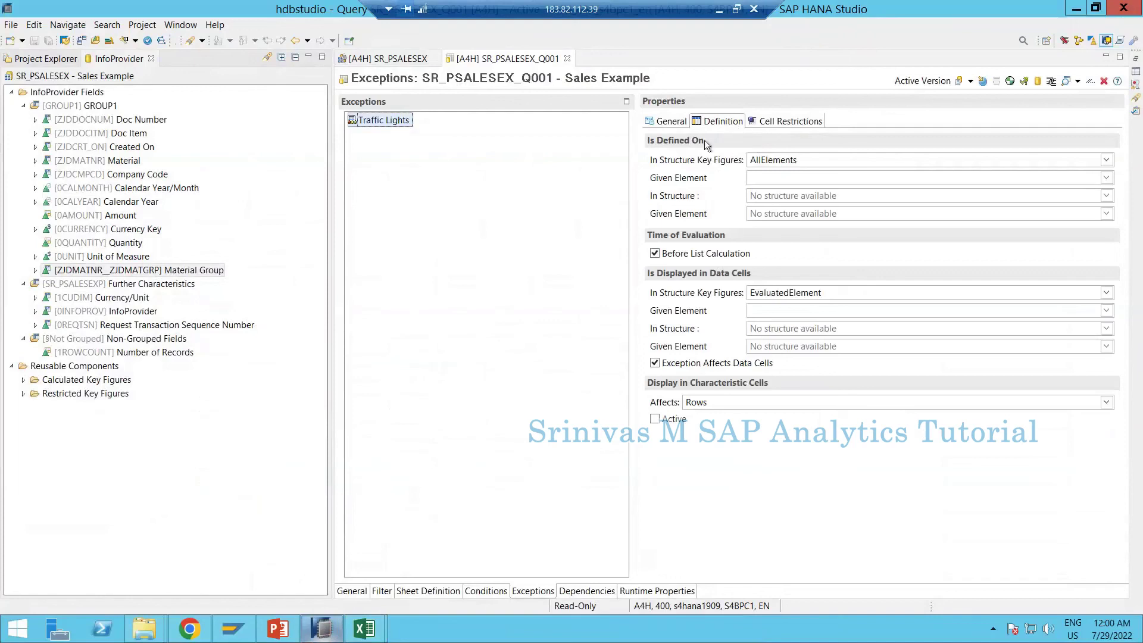
left_click(778, 122)
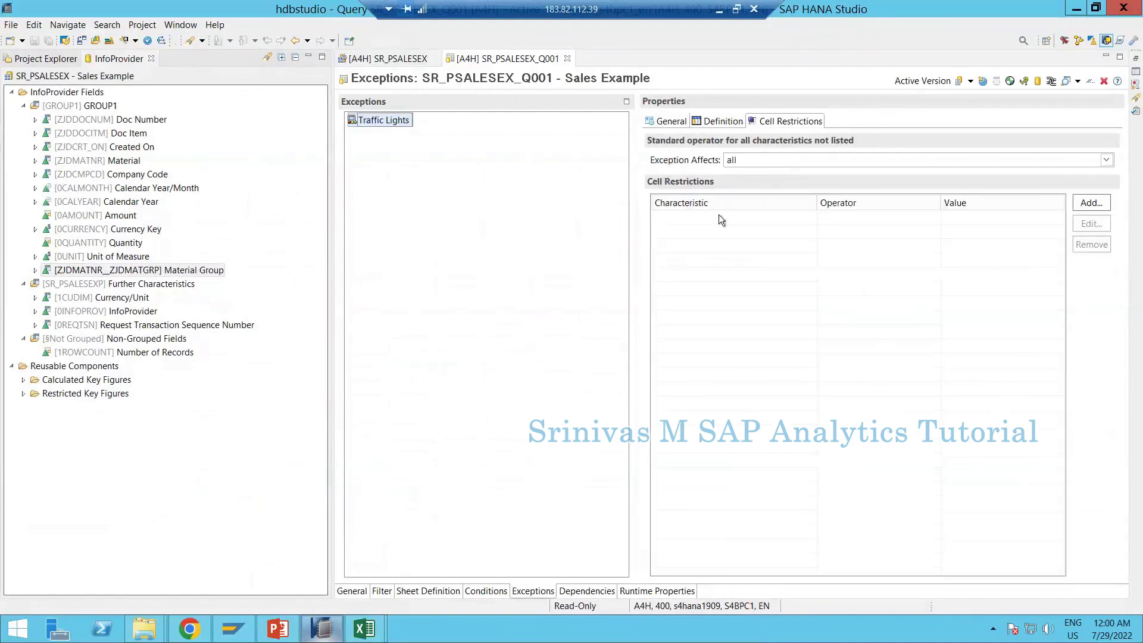
left_click(671, 122)
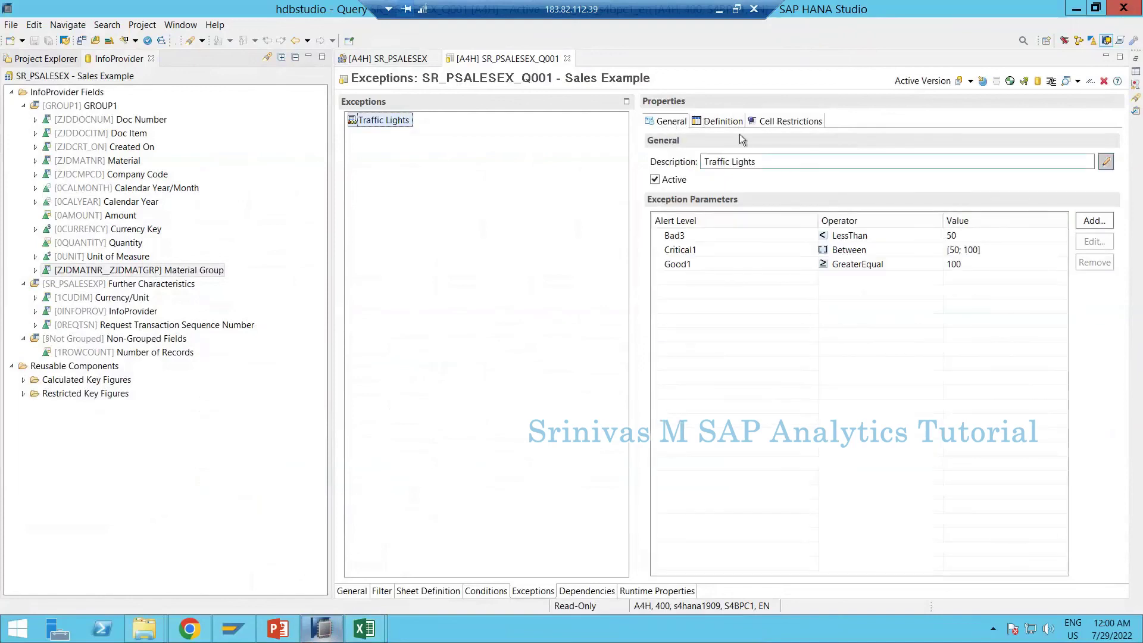